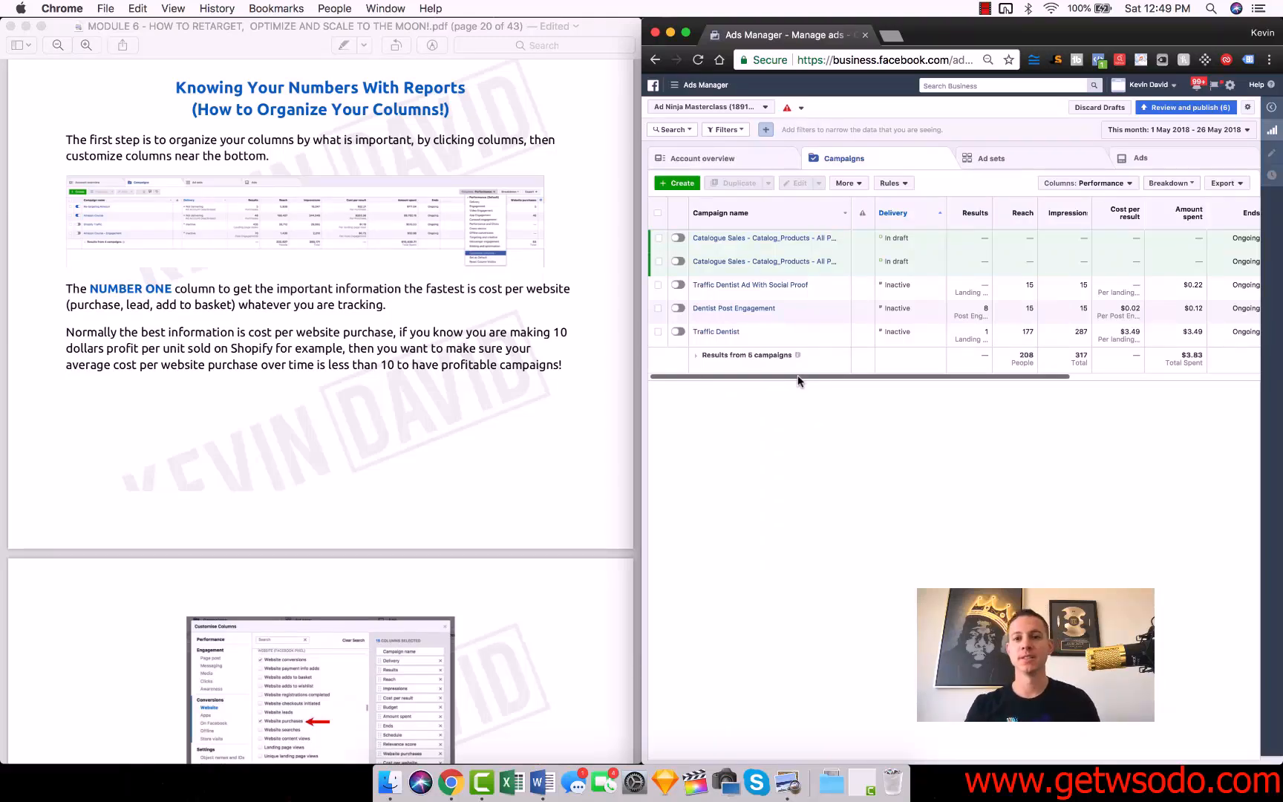
# Step: Enlarge the browser window to fill the whole screen width
pyautogui.moveTo(923, 29); pyautogui.dragTo(816, 4)
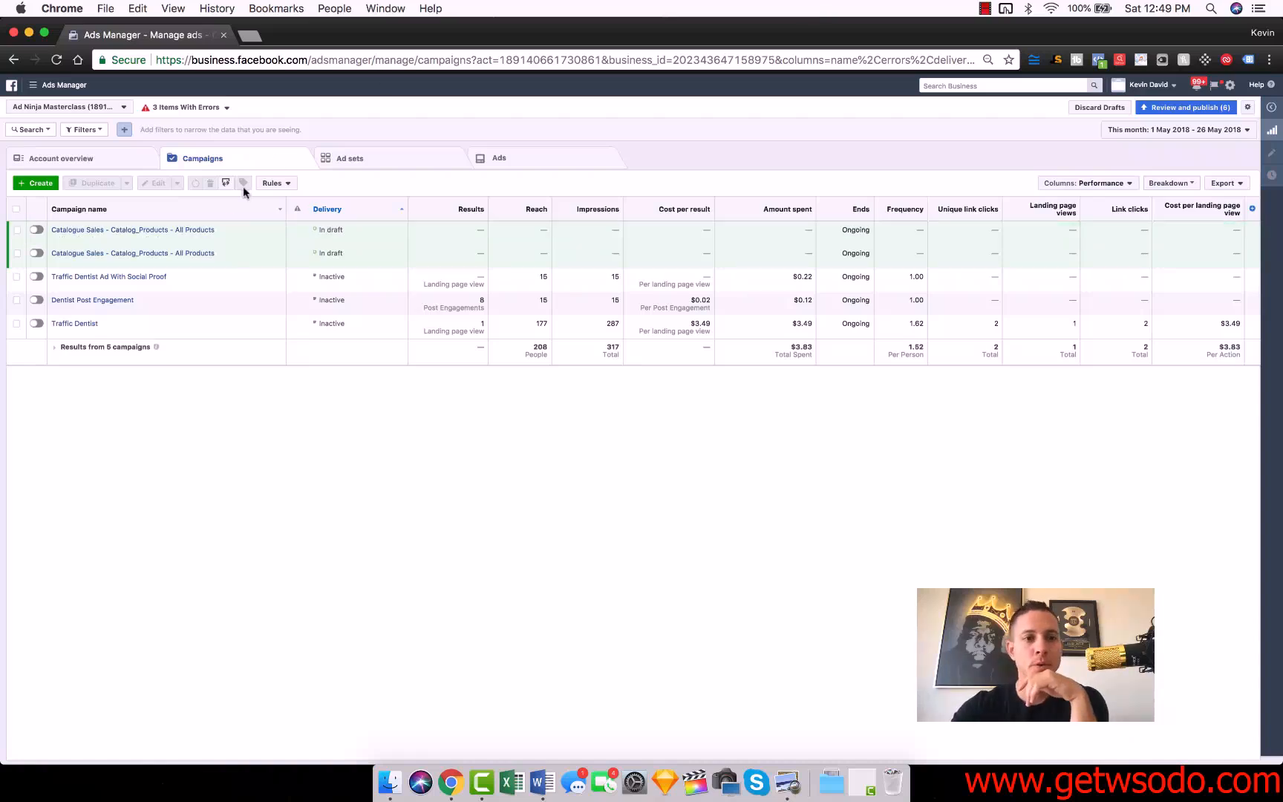
pyautogui.click(286, 183)
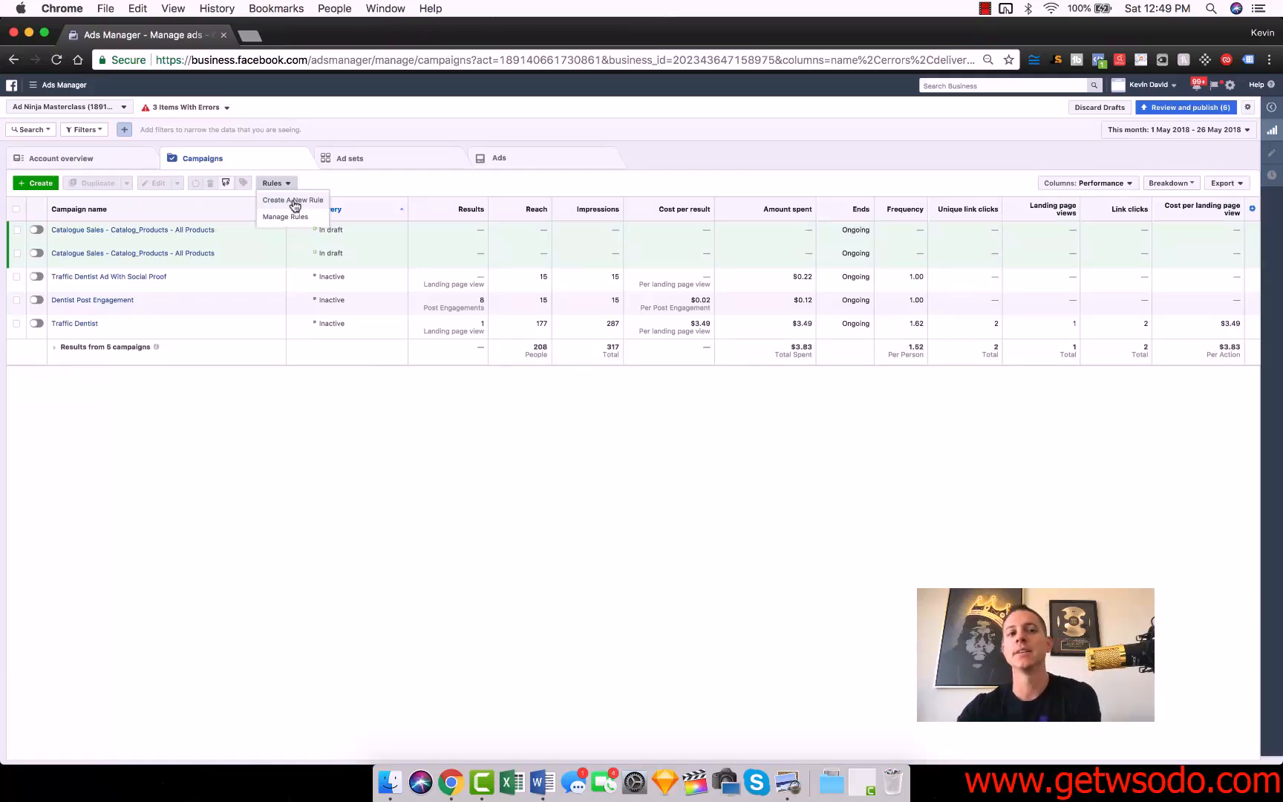
pyautogui.click(295, 201)
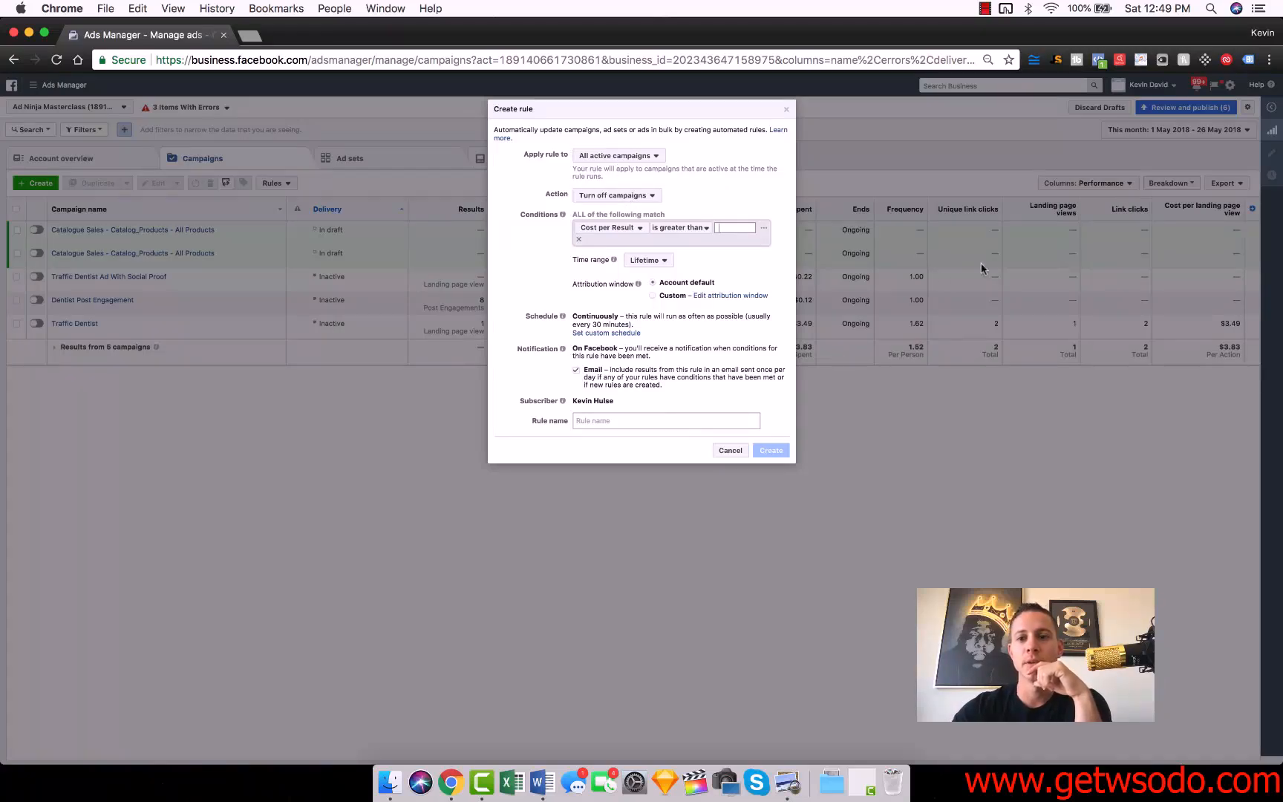
pyautogui.click(631, 155)
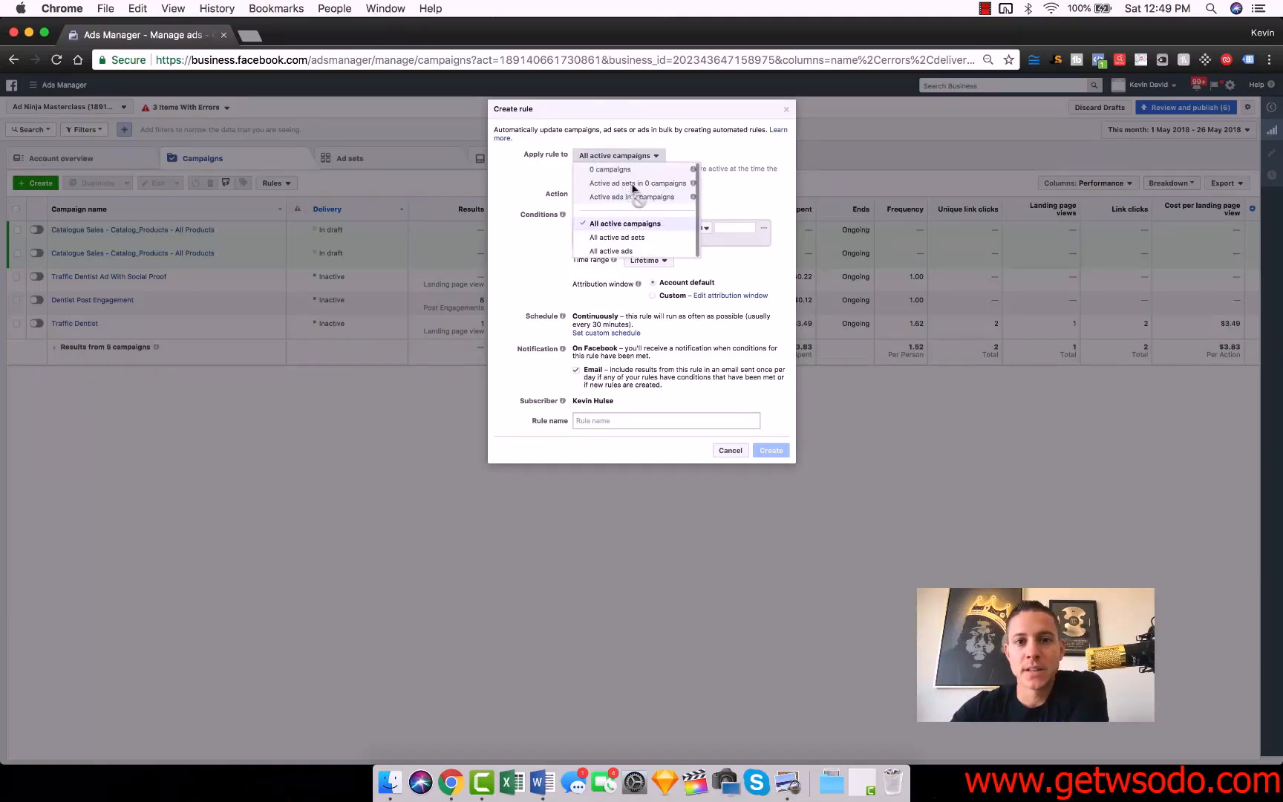
pyautogui.click(730, 450)
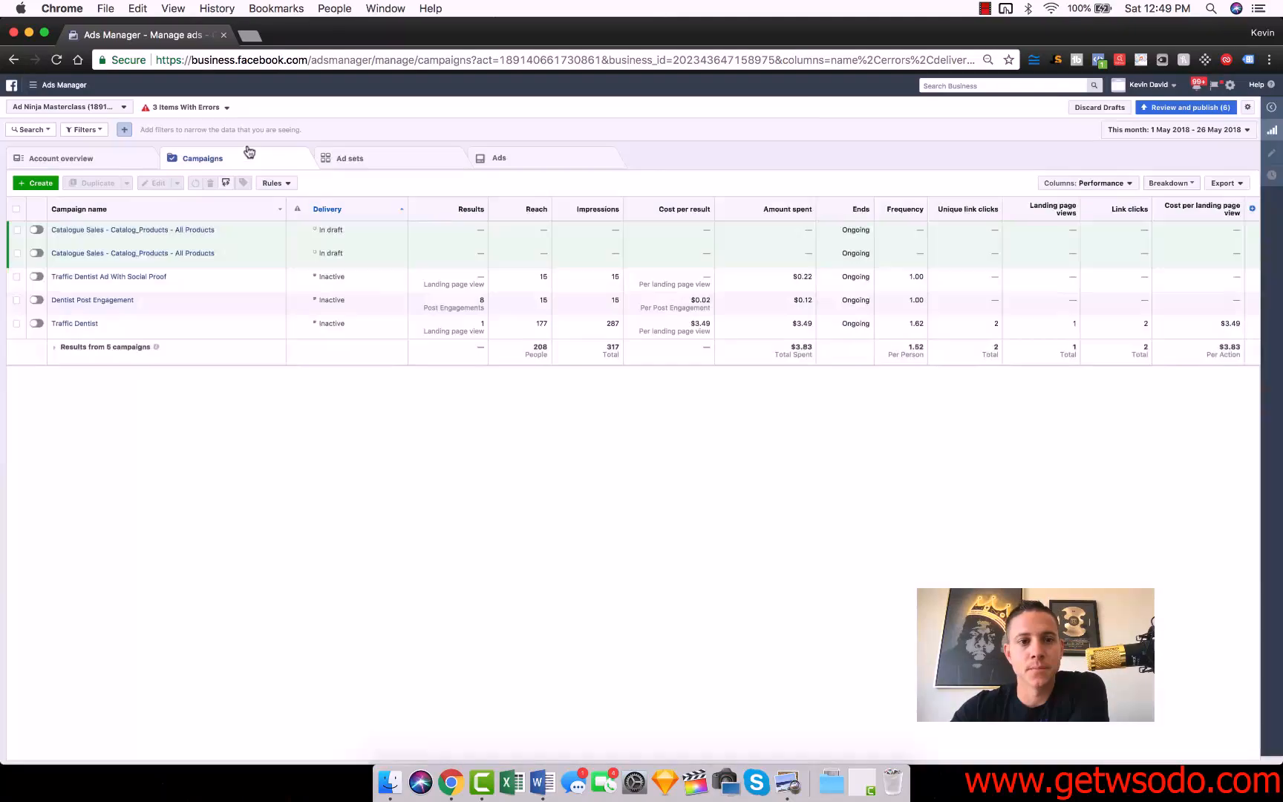
# Step: Start a new automated rule at ad set level for all active ad sets, with the action Turn off ad sets
pyautogui.click(387, 153)
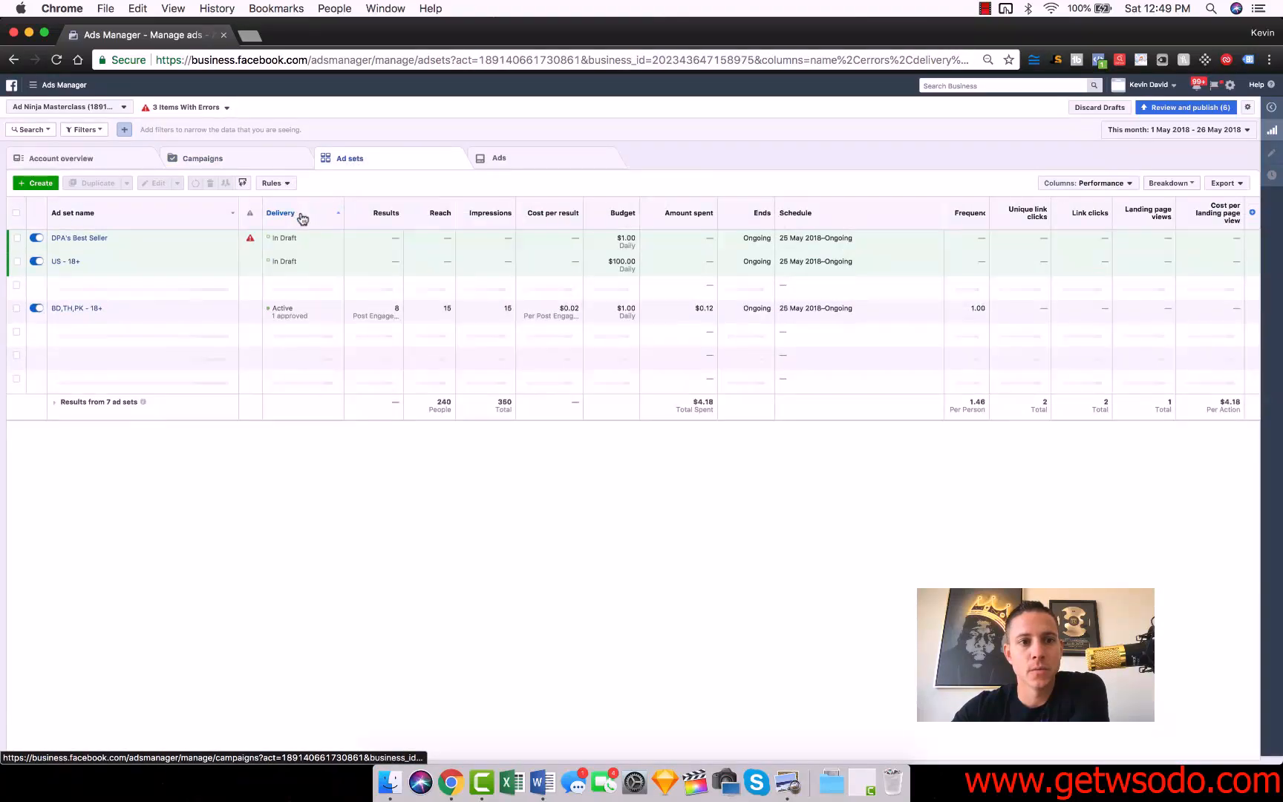
pyautogui.click(274, 183)
pyautogui.click(291, 197)
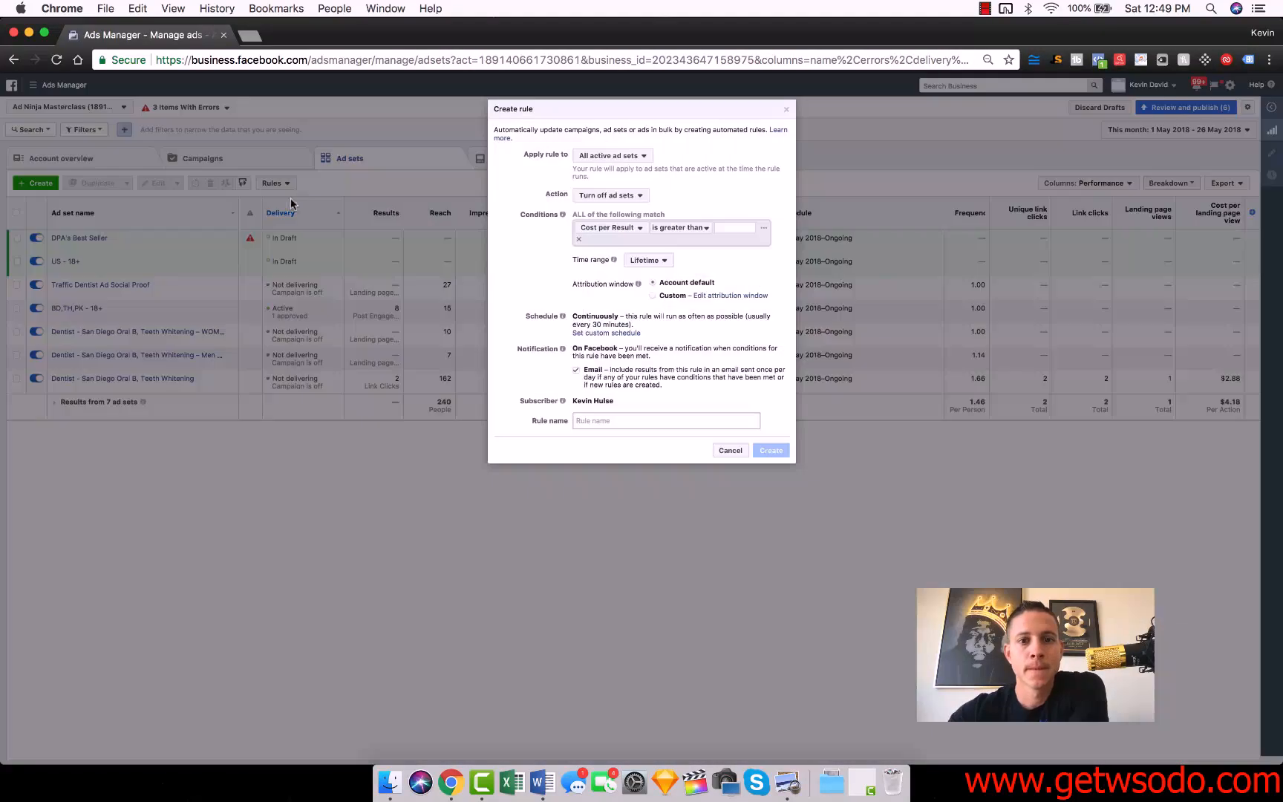
pyautogui.click(606, 156)
pyautogui.click(672, 135)
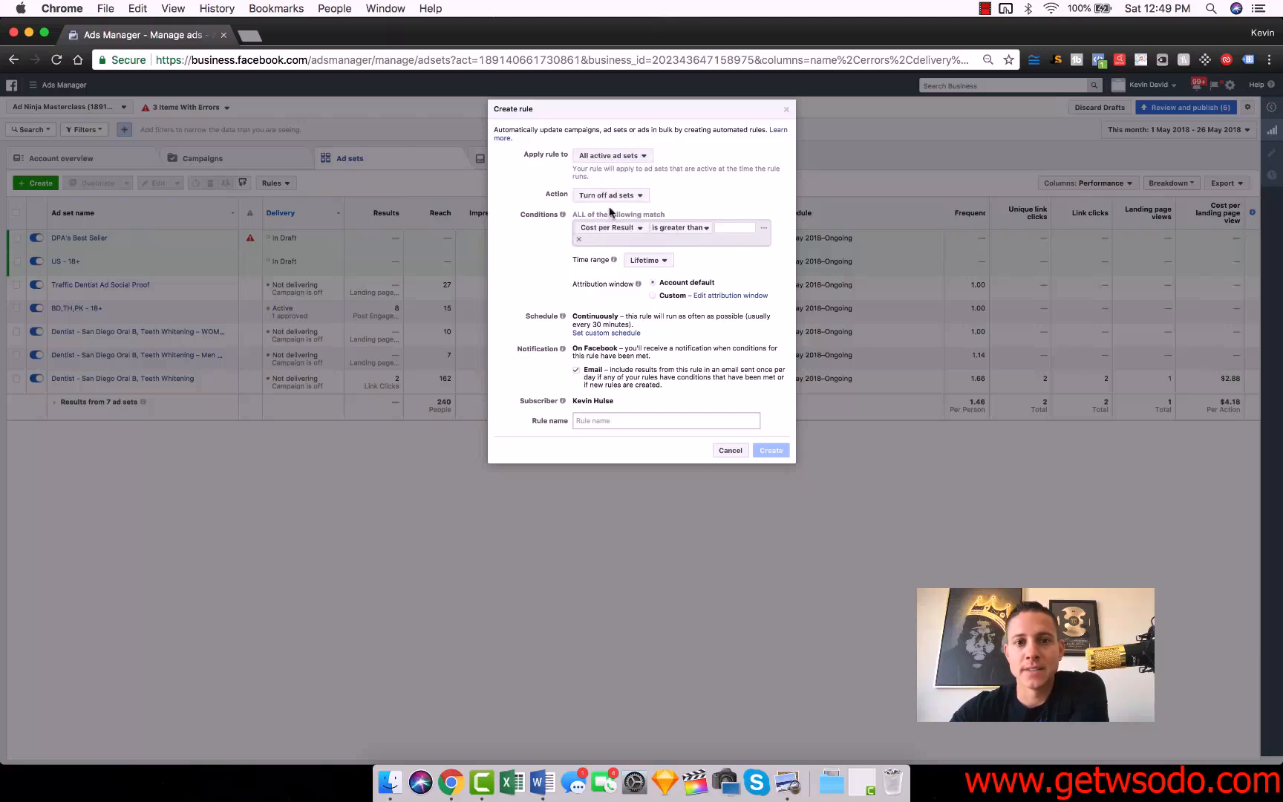
pyautogui.click(629, 196)
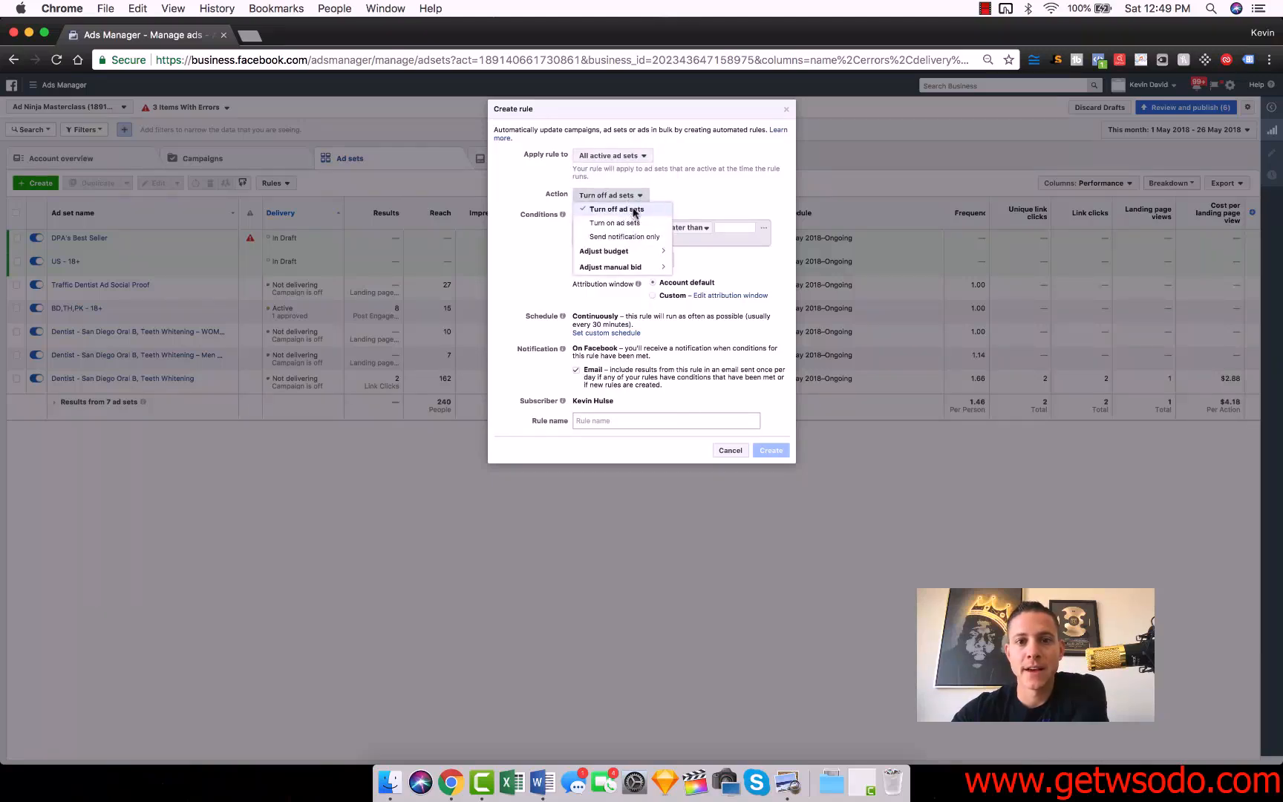
pyautogui.click(635, 212)
# Step: Set the rule's condition to Cost per Purchase (Facebook Pixel) is greater than $5.00
pyautogui.click(620, 228)
pyautogui.scroll(-2, 639, 299)
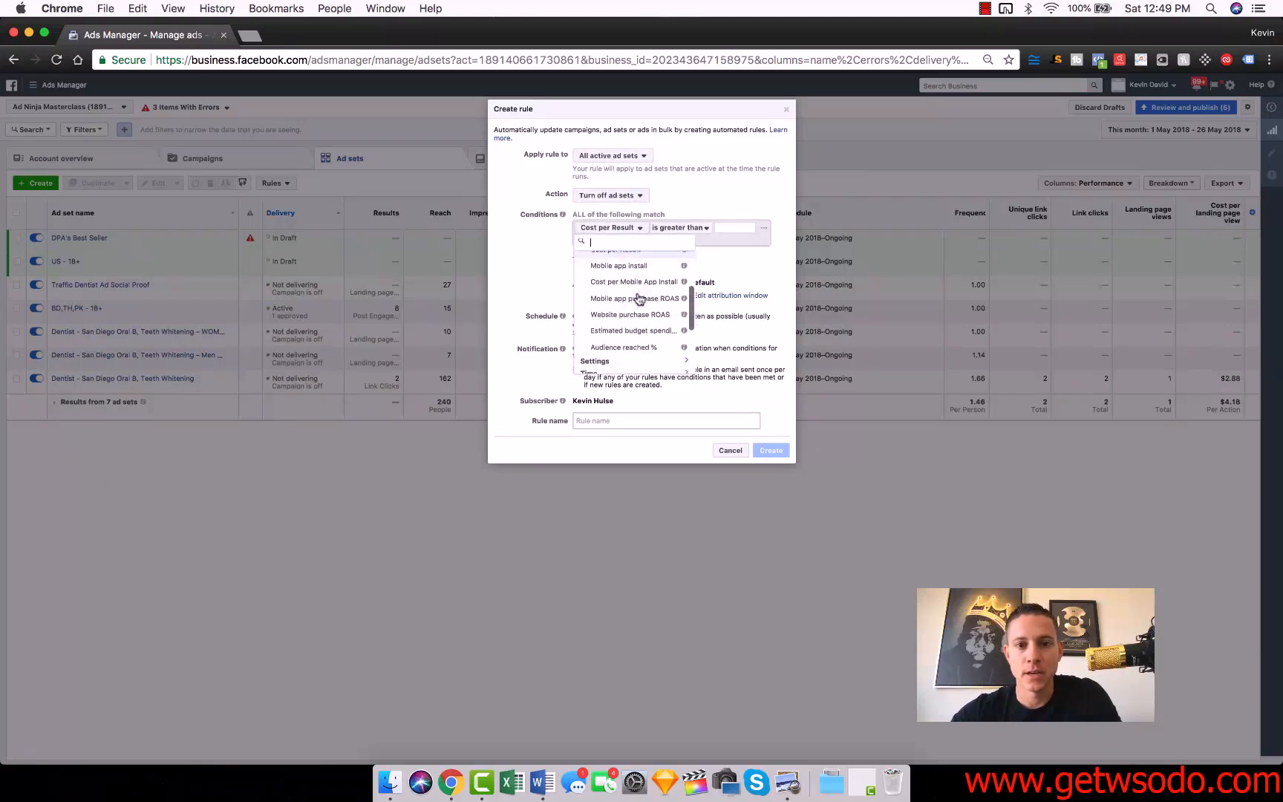
pyautogui.scroll(-3, 639, 298)
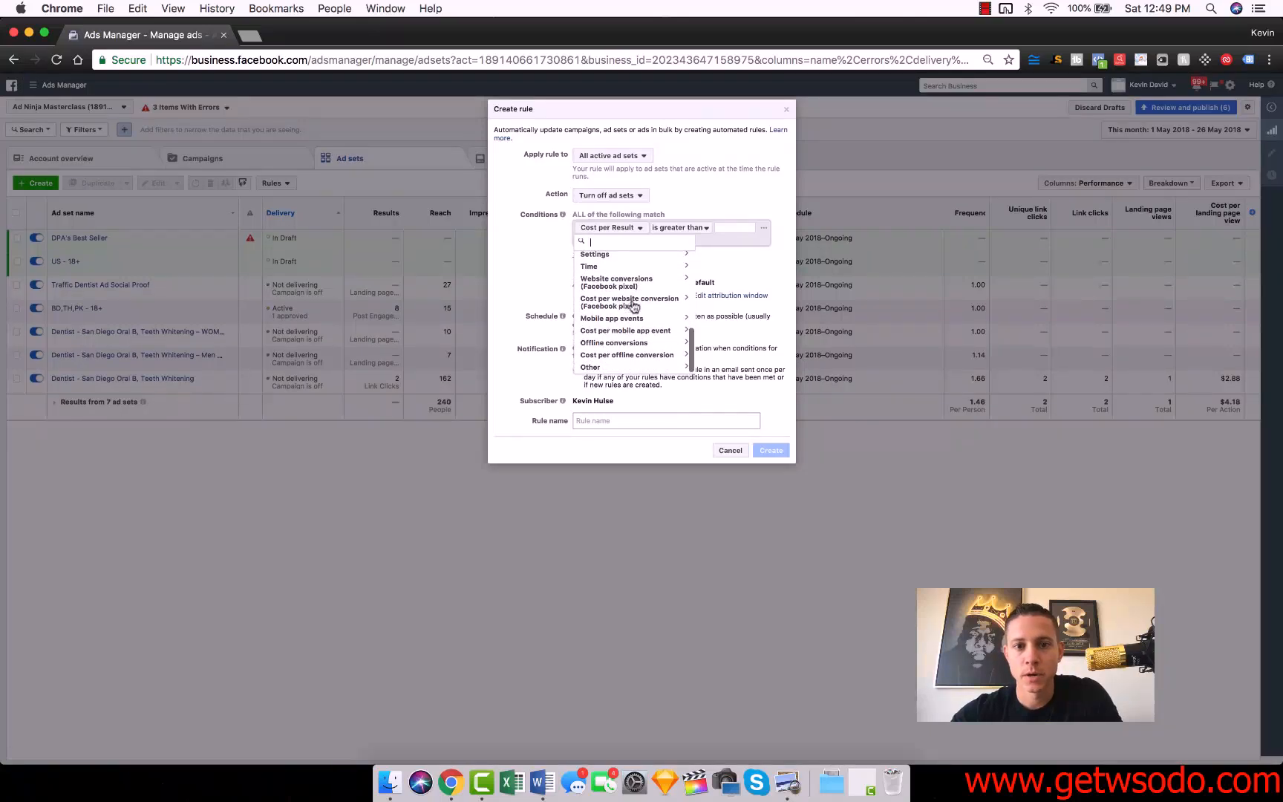
pyautogui.click(633, 304)
pyautogui.scroll(-1, 634, 301)
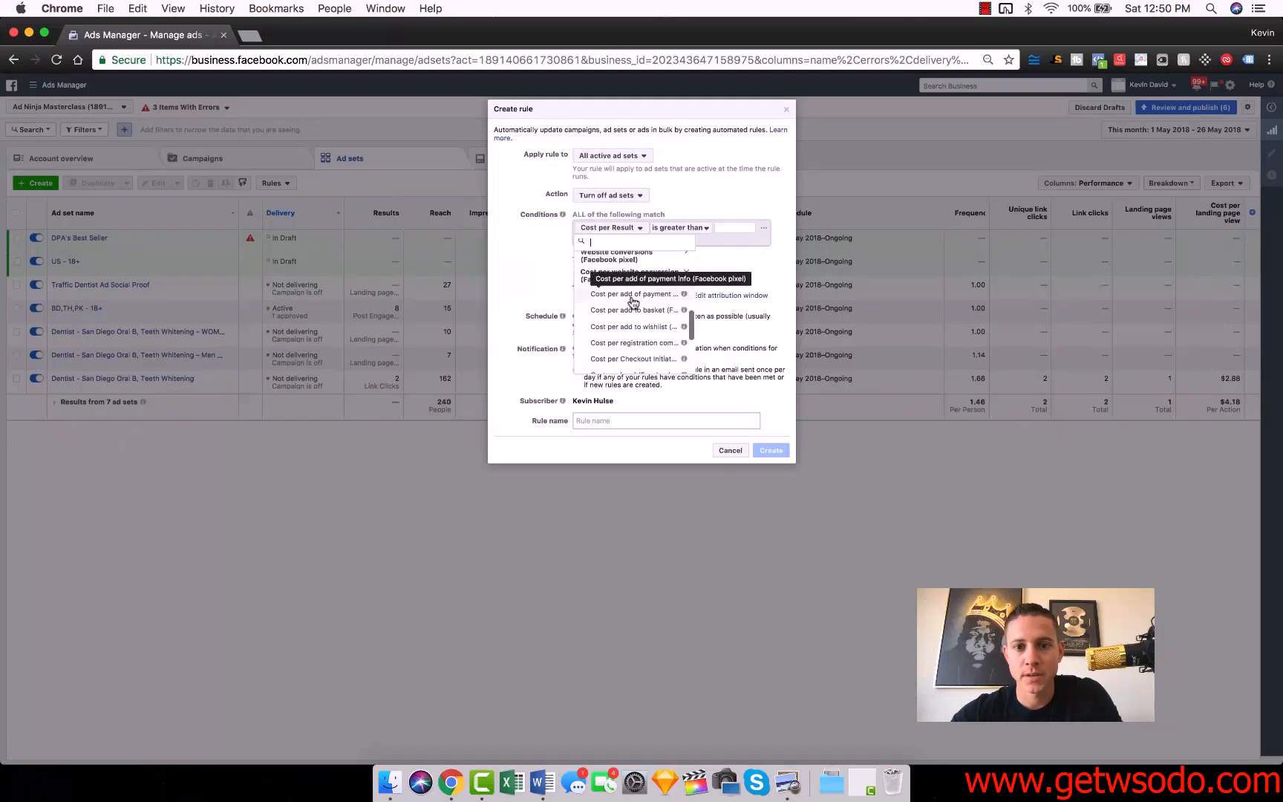
pyautogui.scroll(-3, 633, 300)
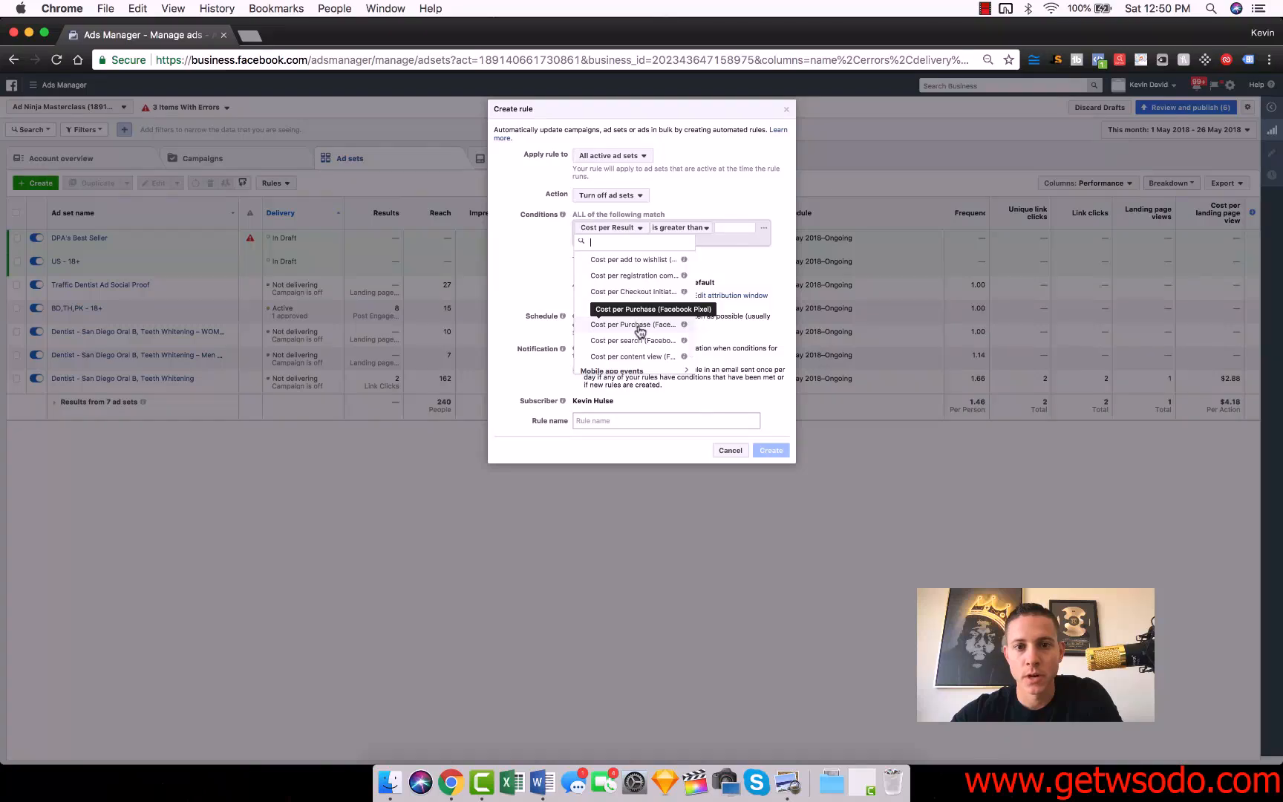
pyautogui.click(639, 327)
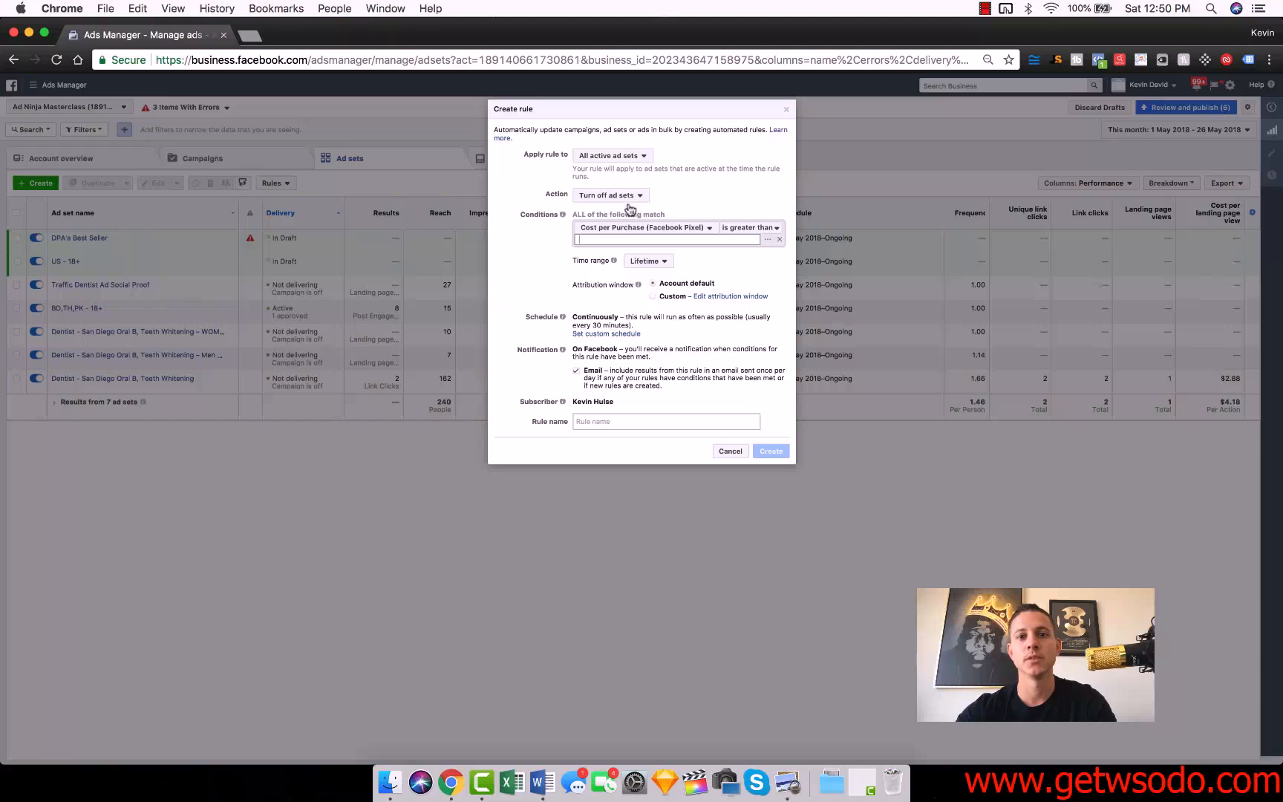
pyautogui.click(748, 228)
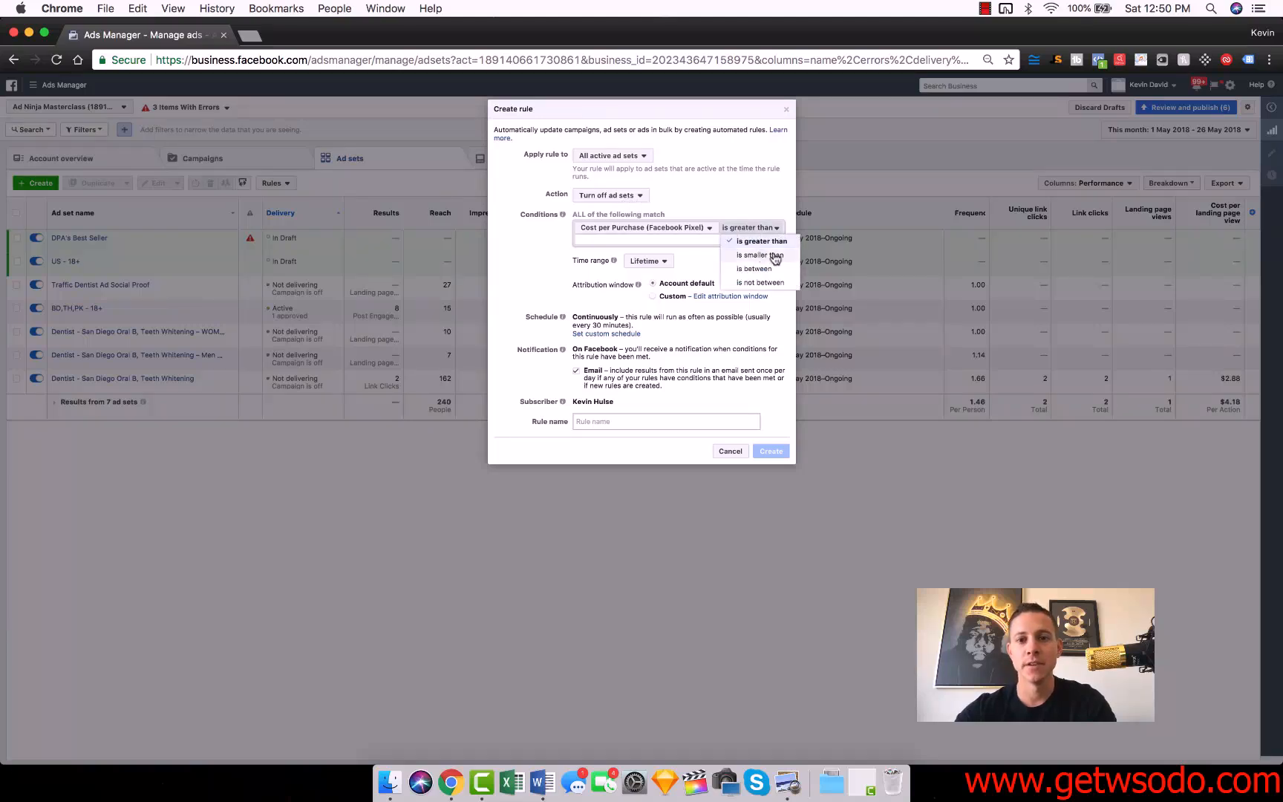
pyautogui.click(681, 253)
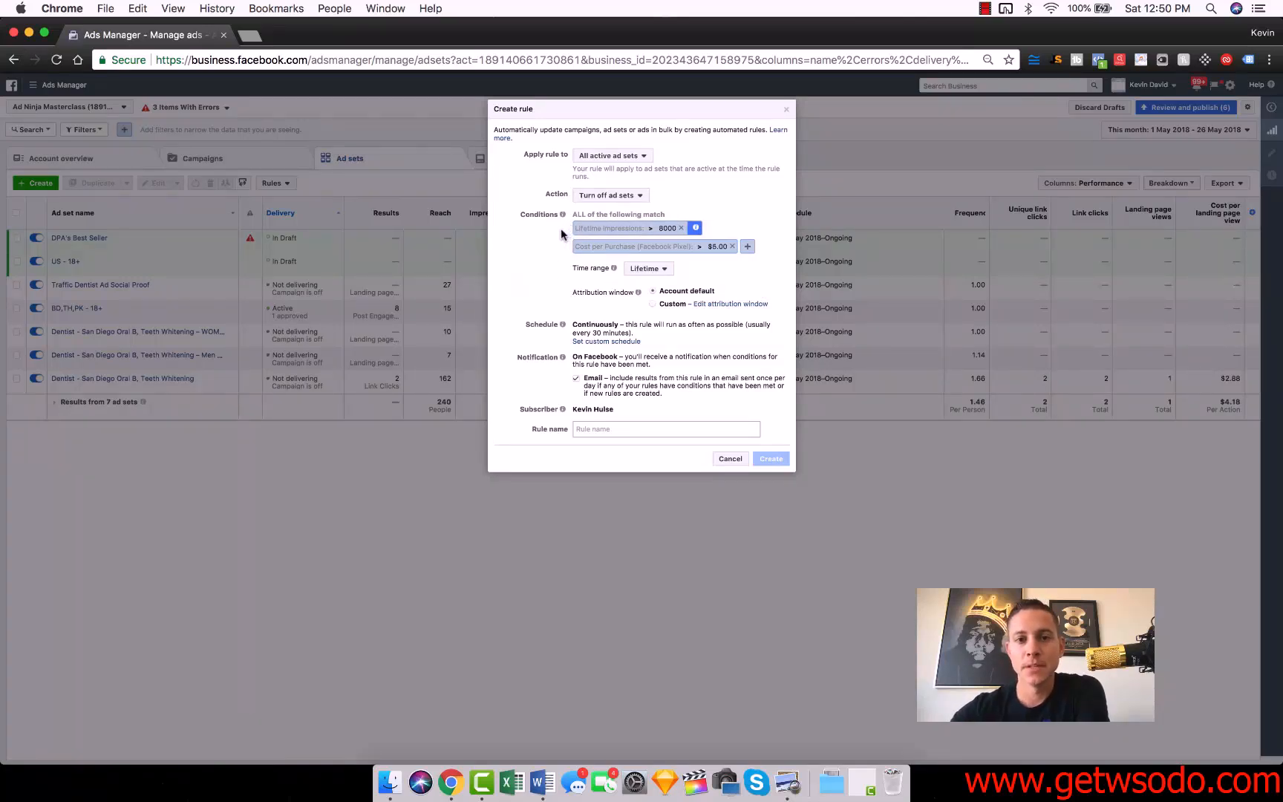
# Step: Set the rule's time range to Last 3 days
pyautogui.moveTo(695, 231)
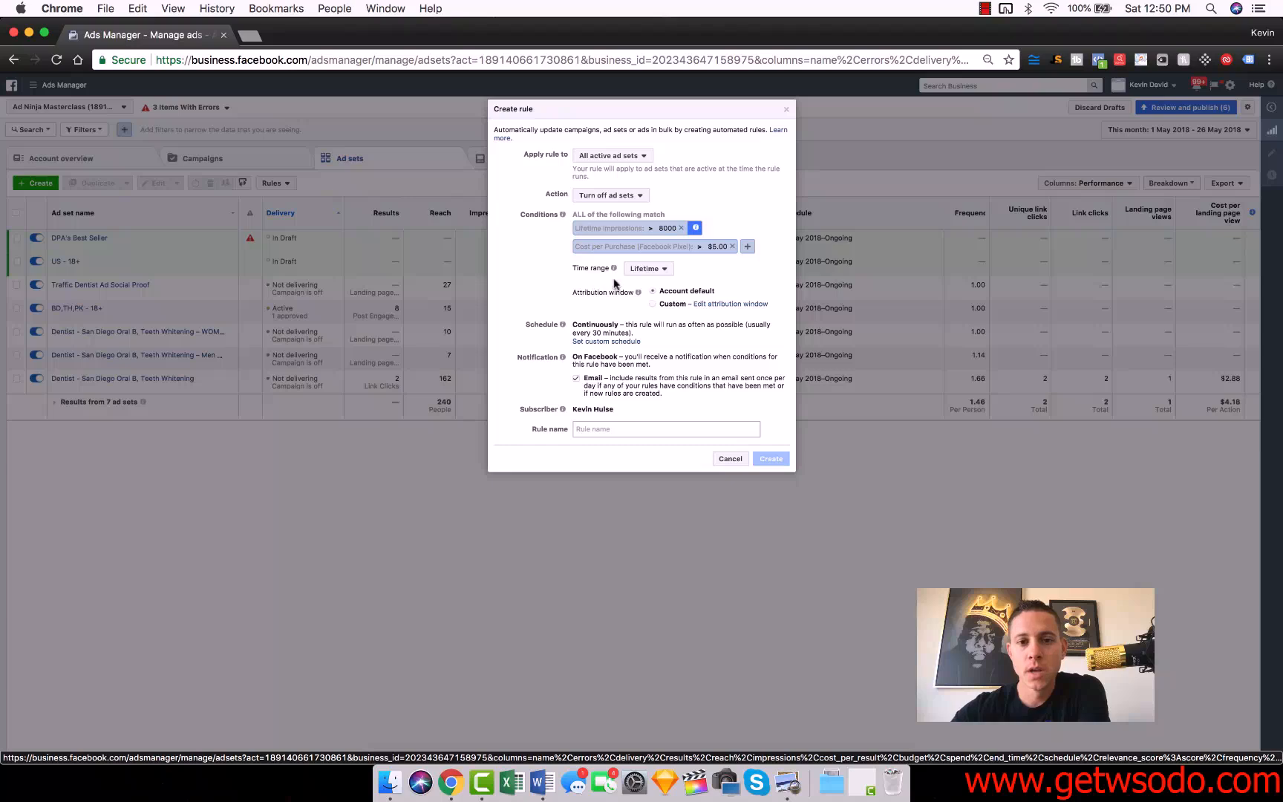
pyautogui.click(652, 271)
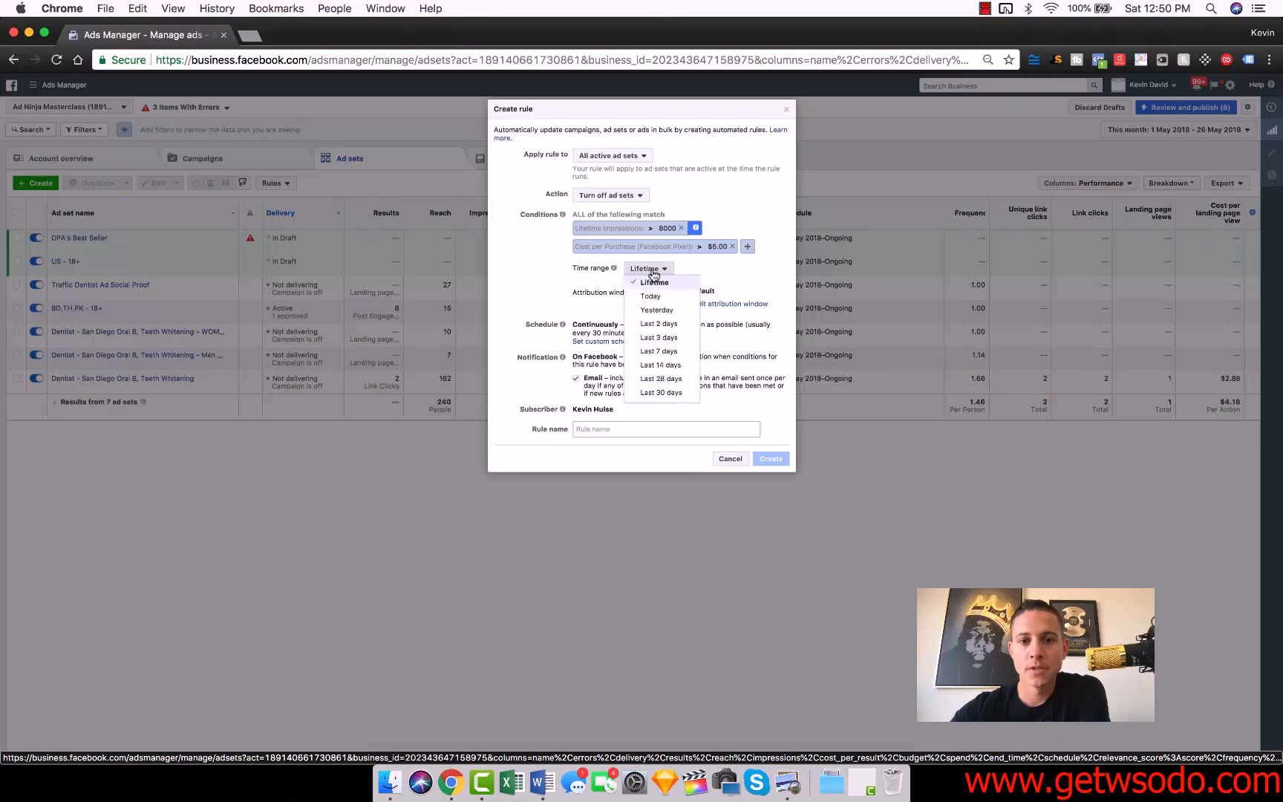
pyautogui.click(664, 338)
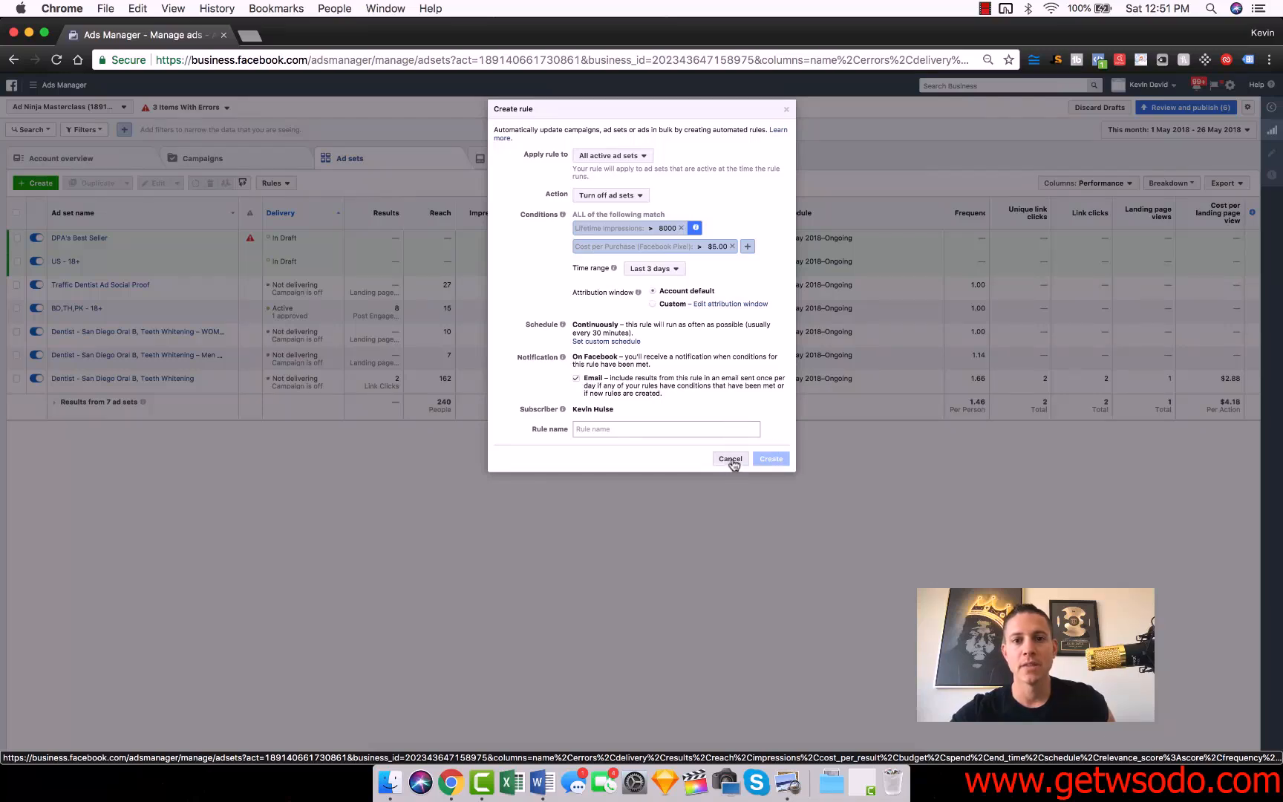
# Step: Keep the rule applied to all active ad sets and change its action to Increase daily budget by
pyautogui.click(595, 157)
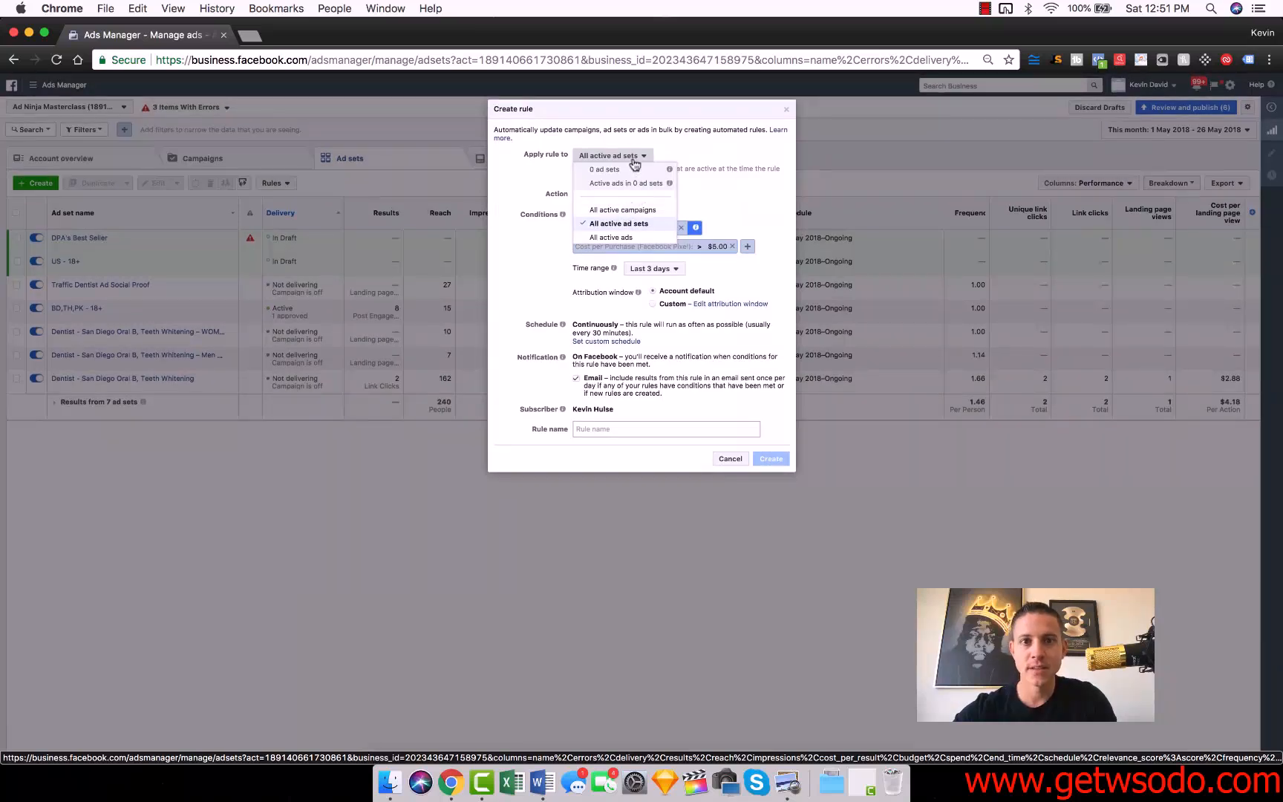
pyautogui.click(628, 223)
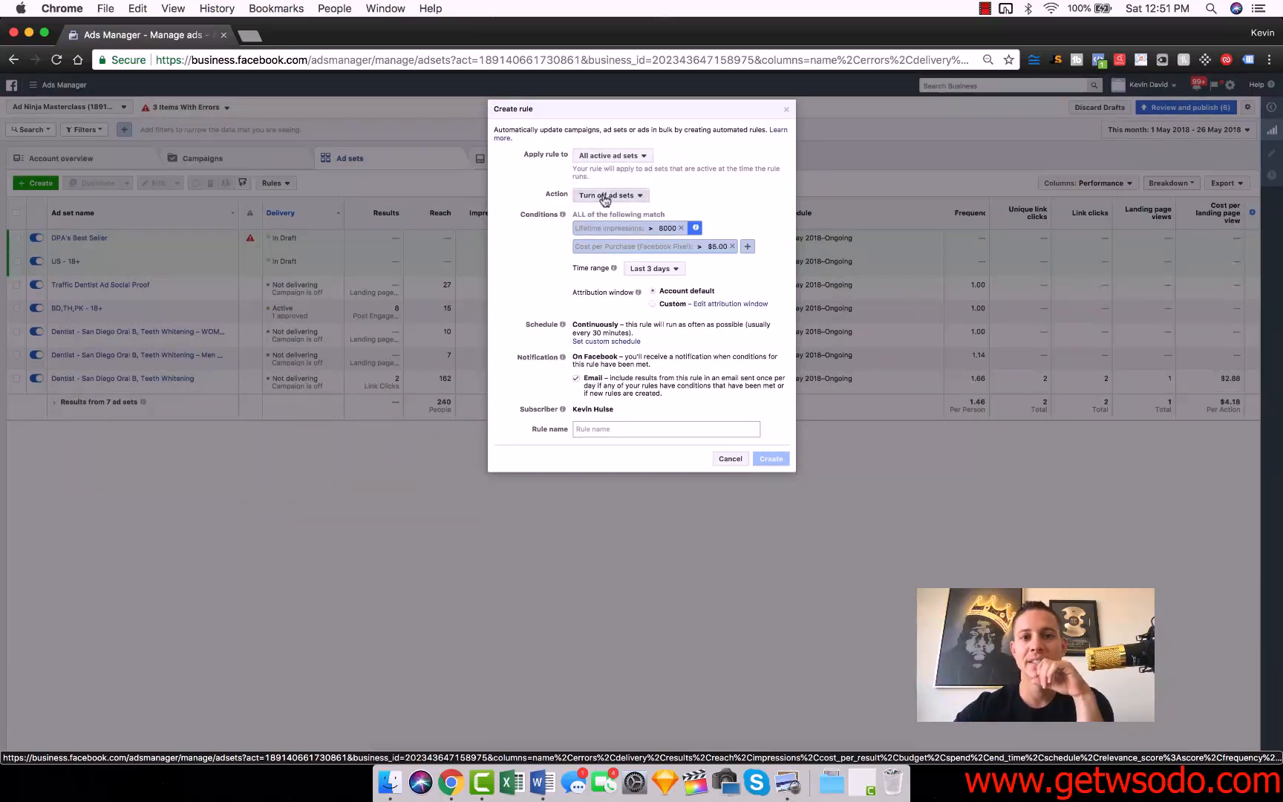
pyautogui.click(603, 196)
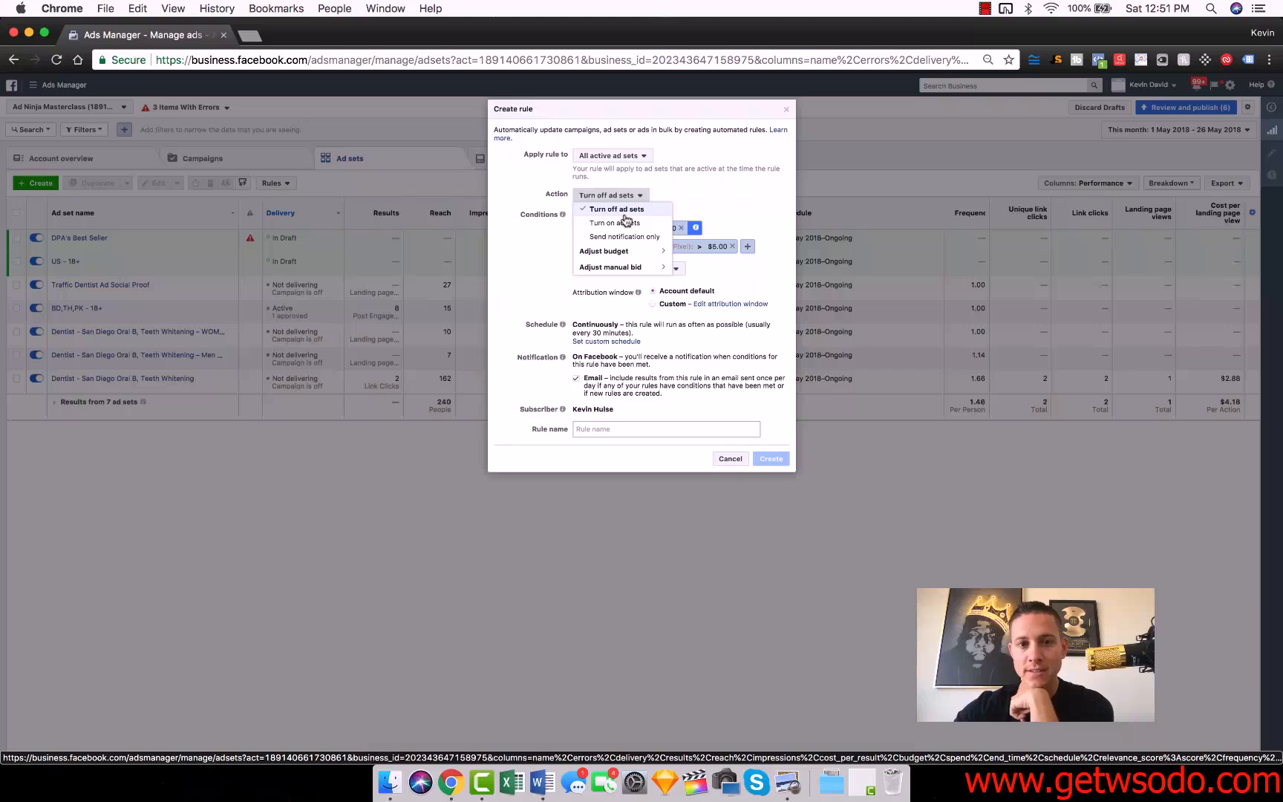
pyautogui.click(607, 252)
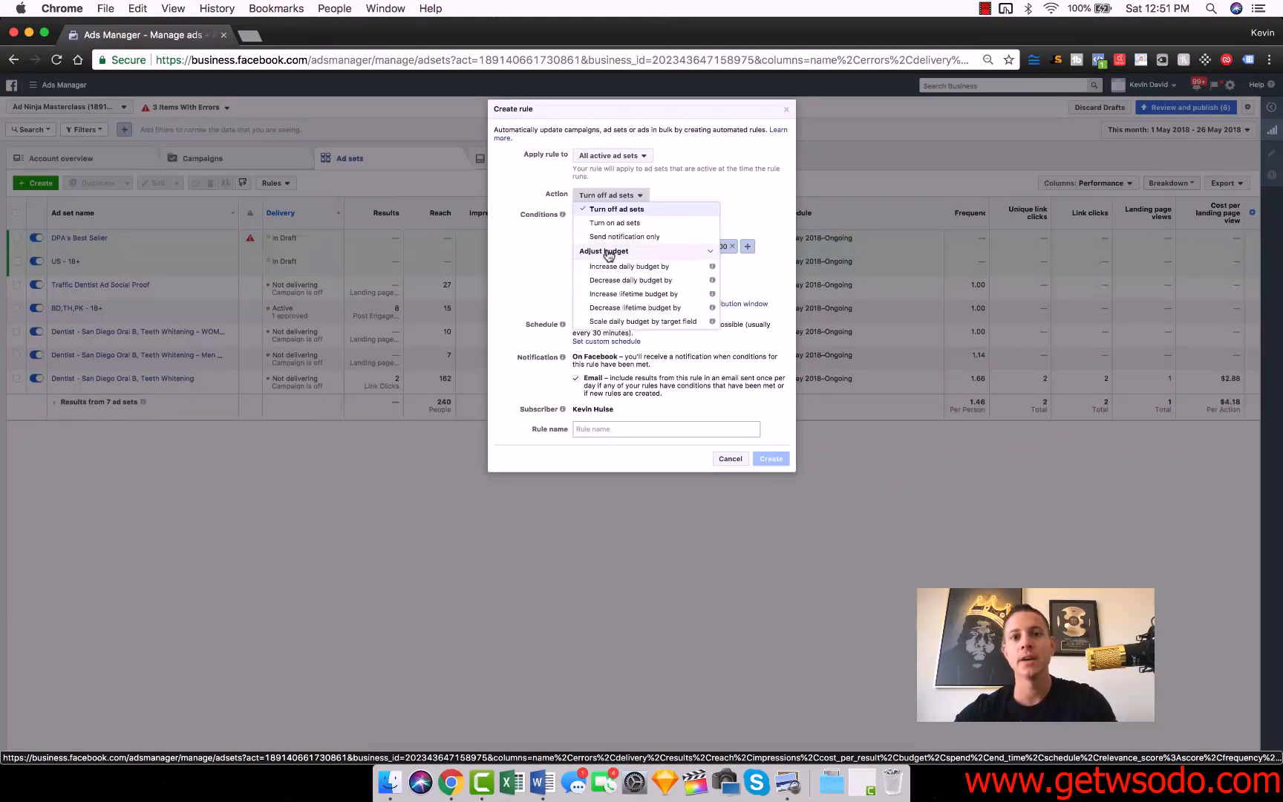
pyautogui.click(670, 189)
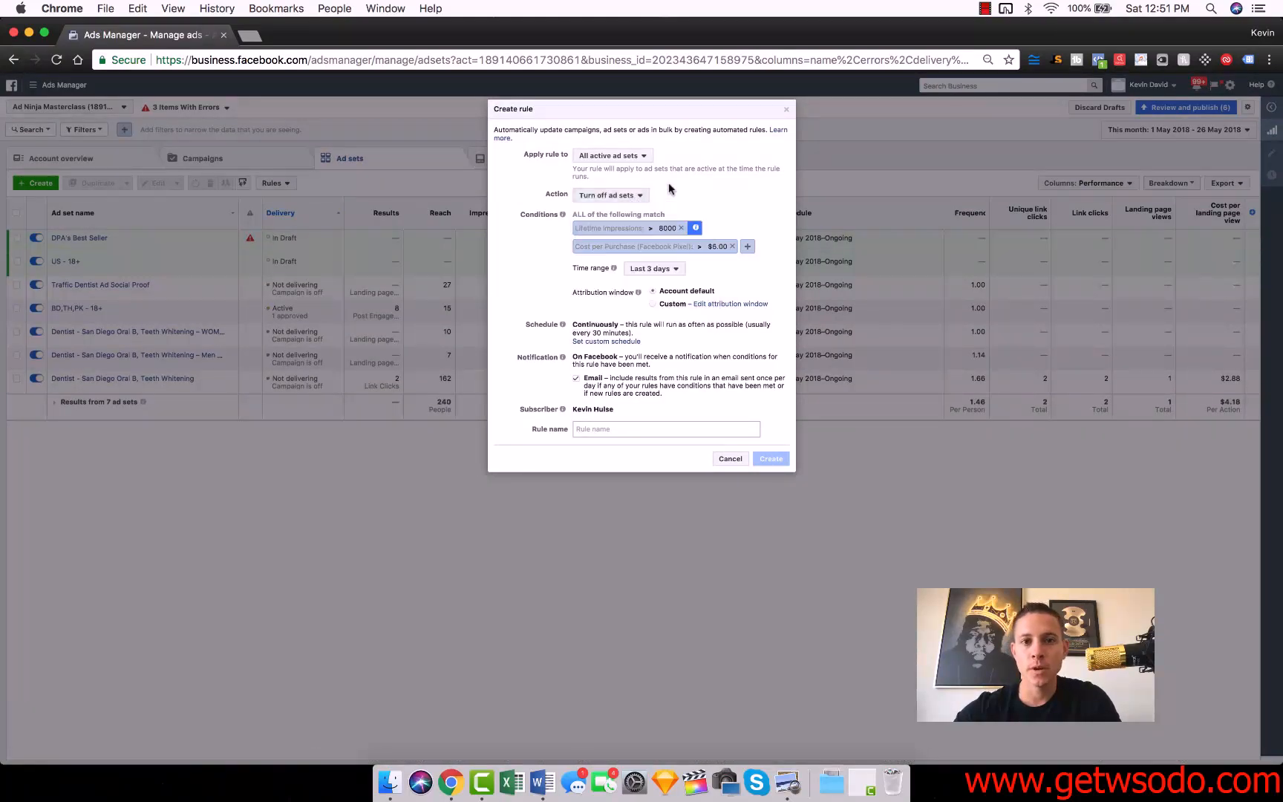
pyautogui.click(626, 197)
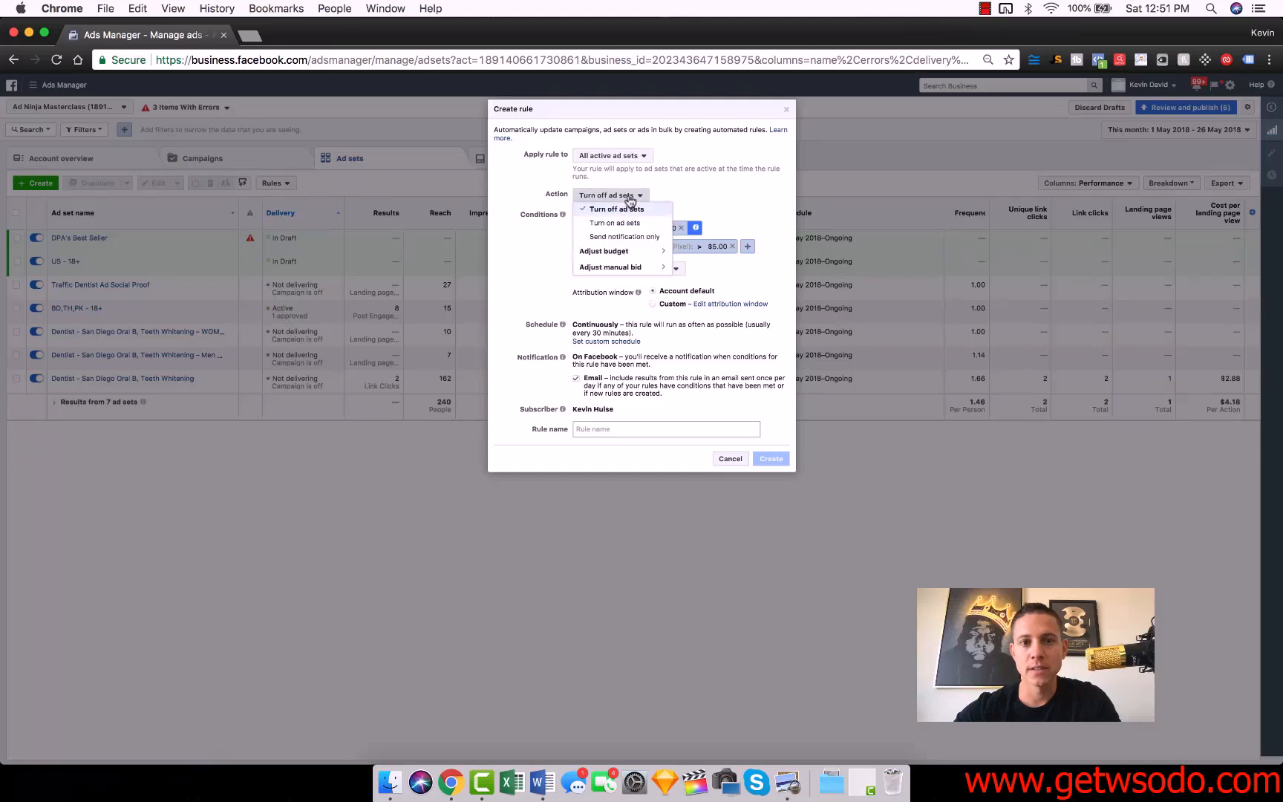
pyautogui.click(628, 252)
pyautogui.click(630, 267)
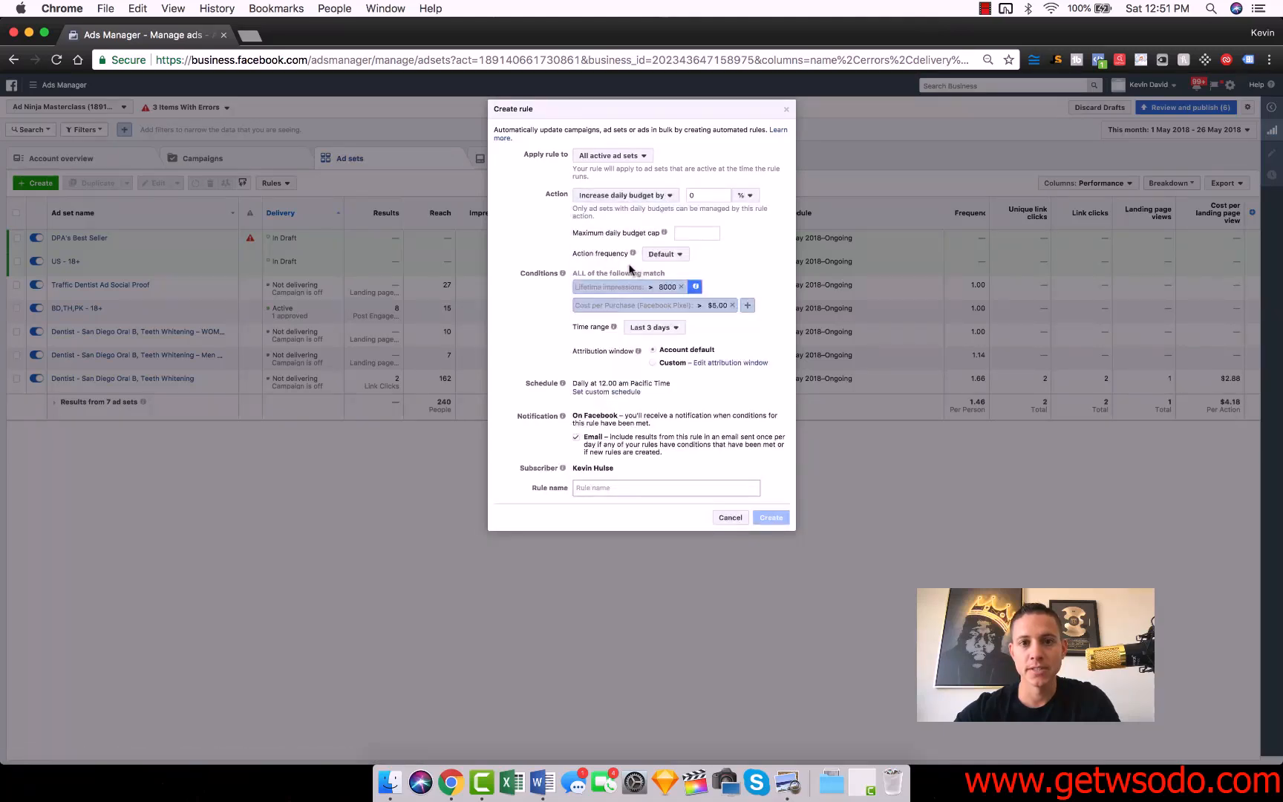
# Step: Set the rule's daily budget increase to 15%
pyautogui.click(702, 196)
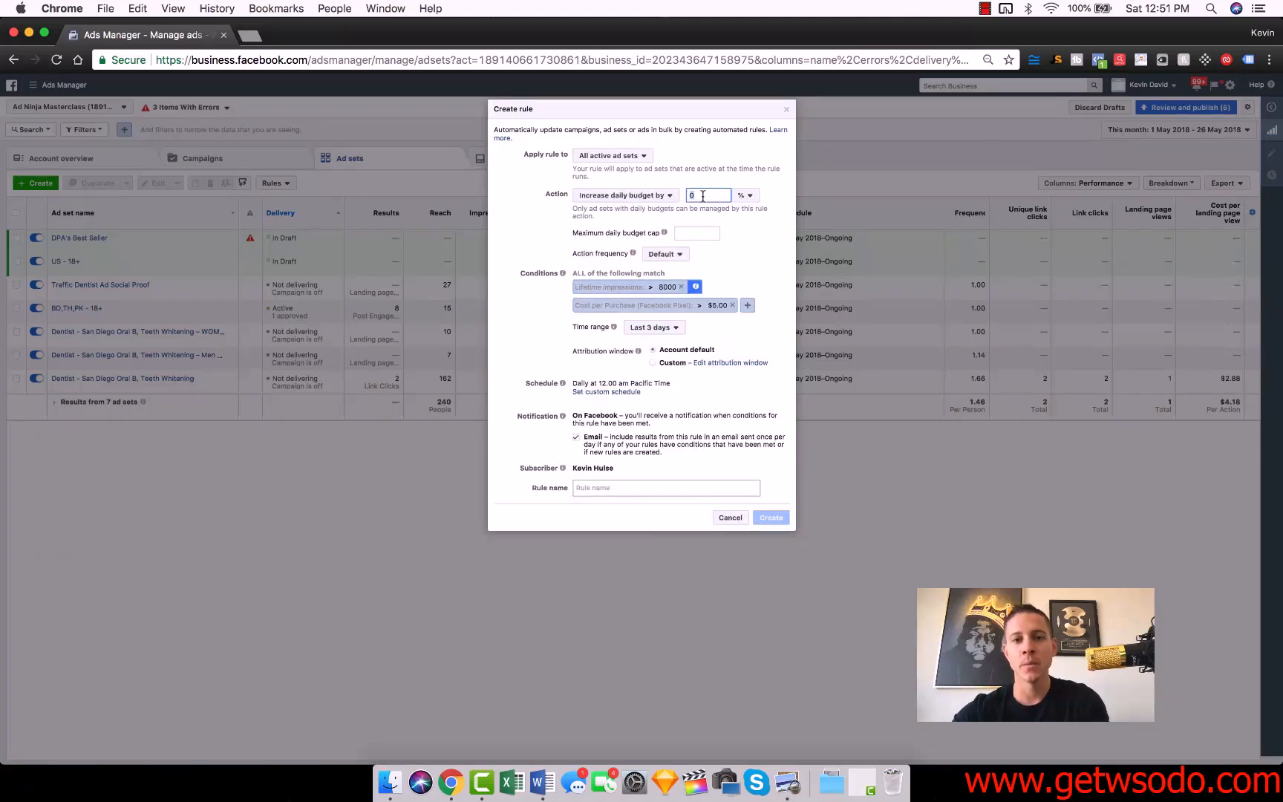
pyautogui.press('BackSpace')
pyautogui.write('15')
pyautogui.click(742, 230)
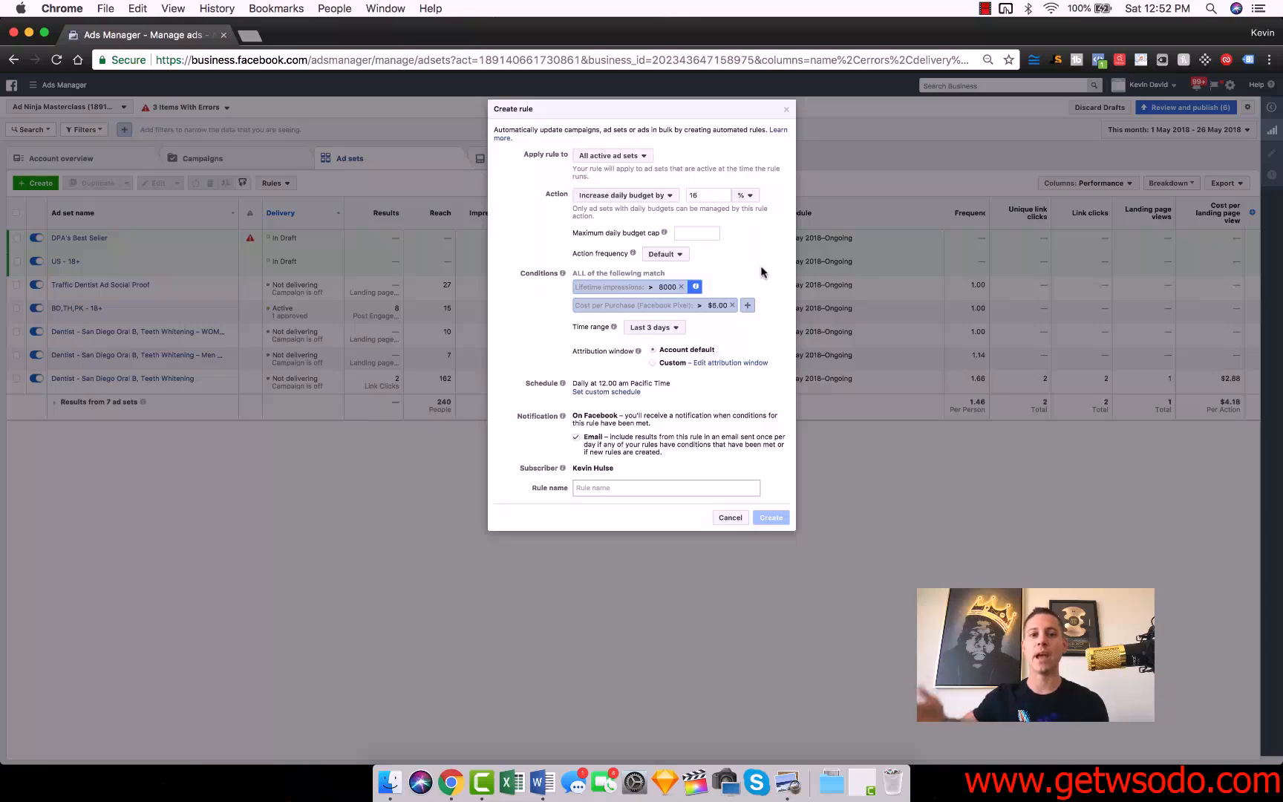
# Step: Check the action frequency choices and set the maximum daily budget cap to $1,000
pyautogui.click(673, 255)
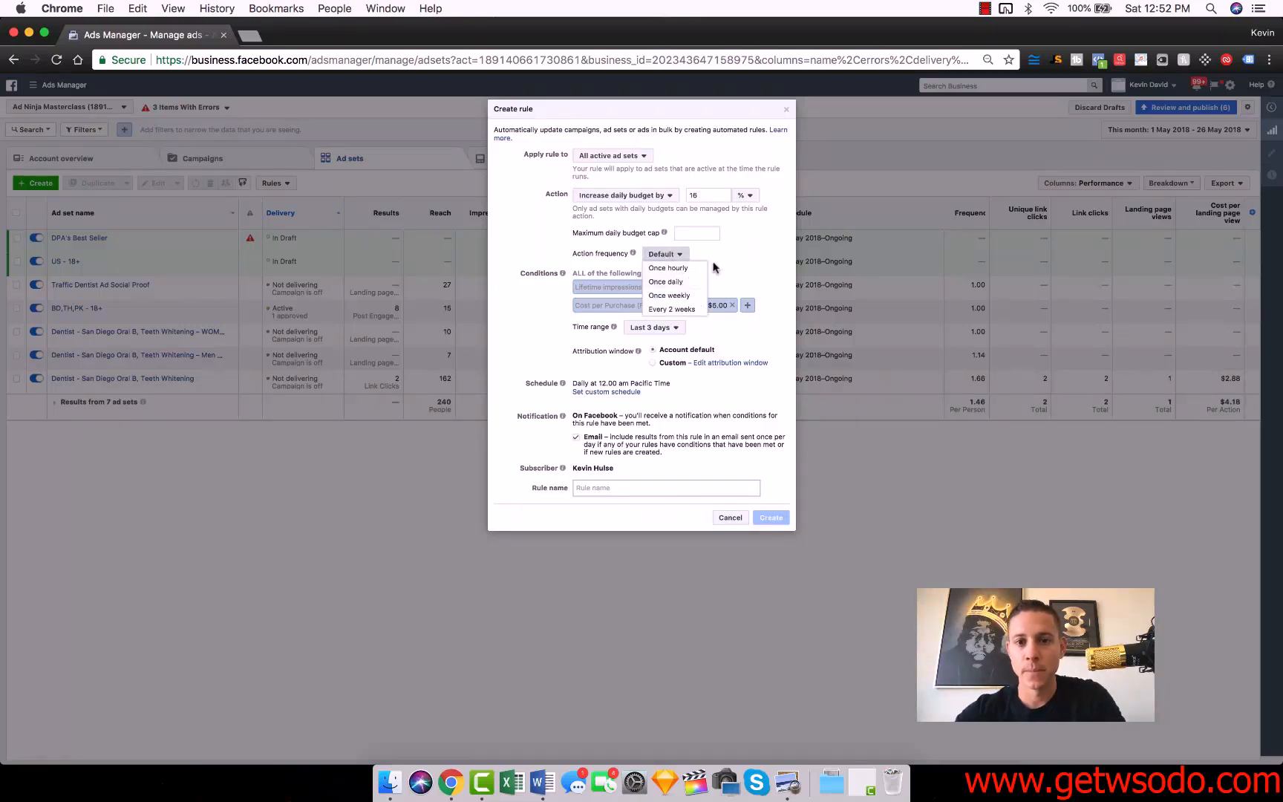
pyautogui.click(717, 262)
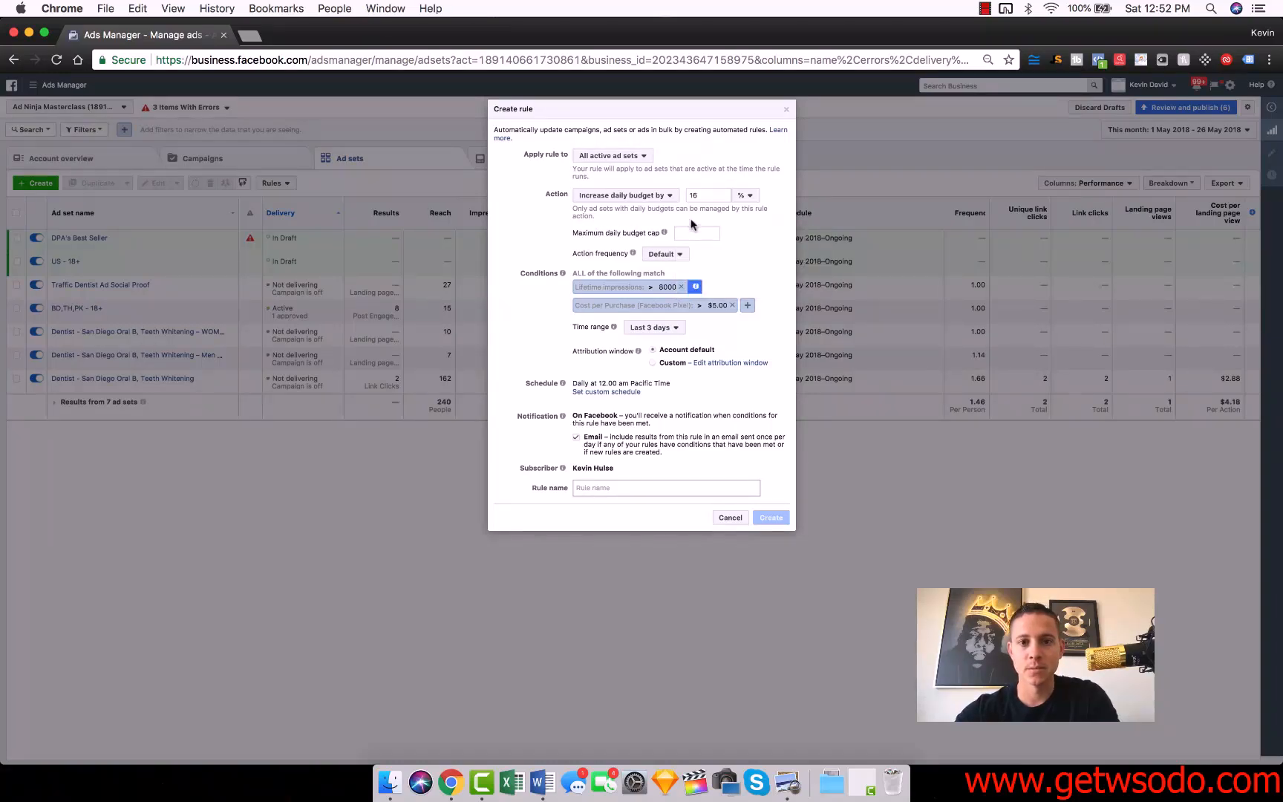
pyautogui.click(694, 232)
pyautogui.write('1,000')
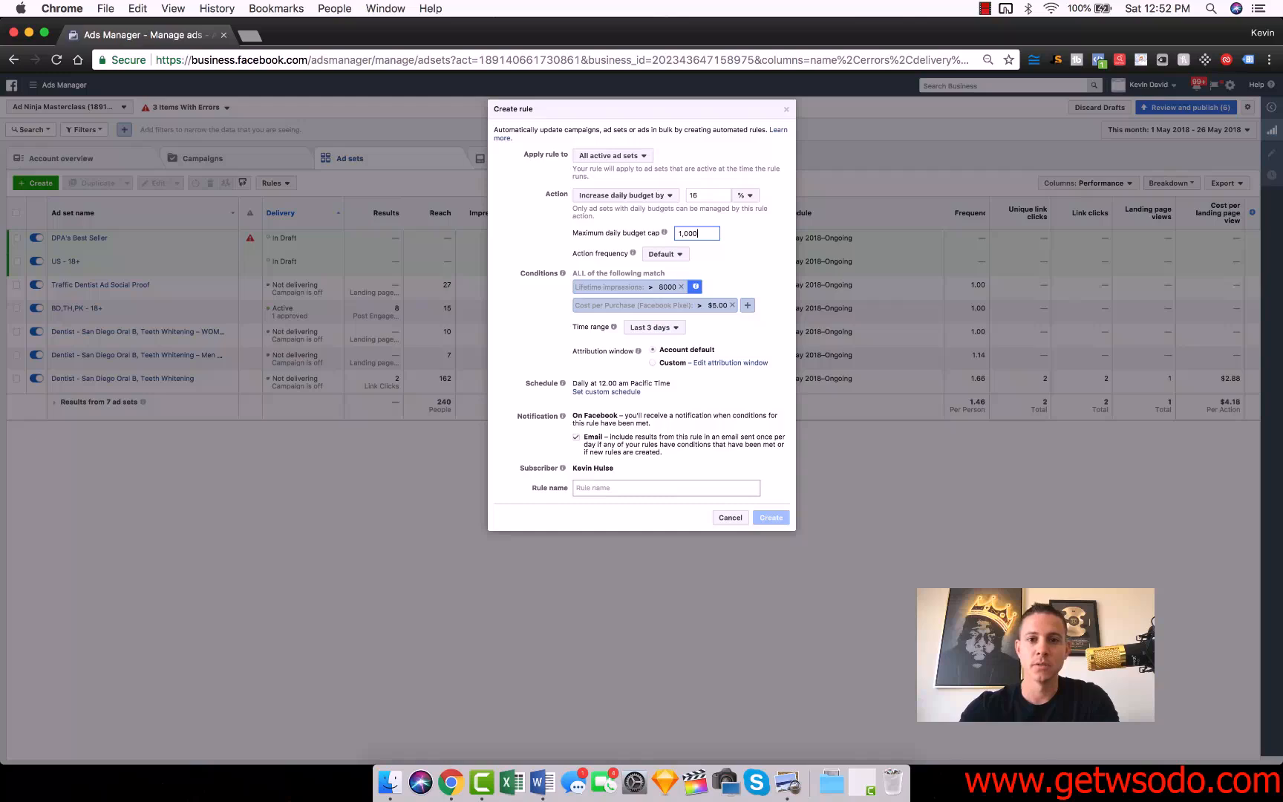
pyautogui.click(730, 244)
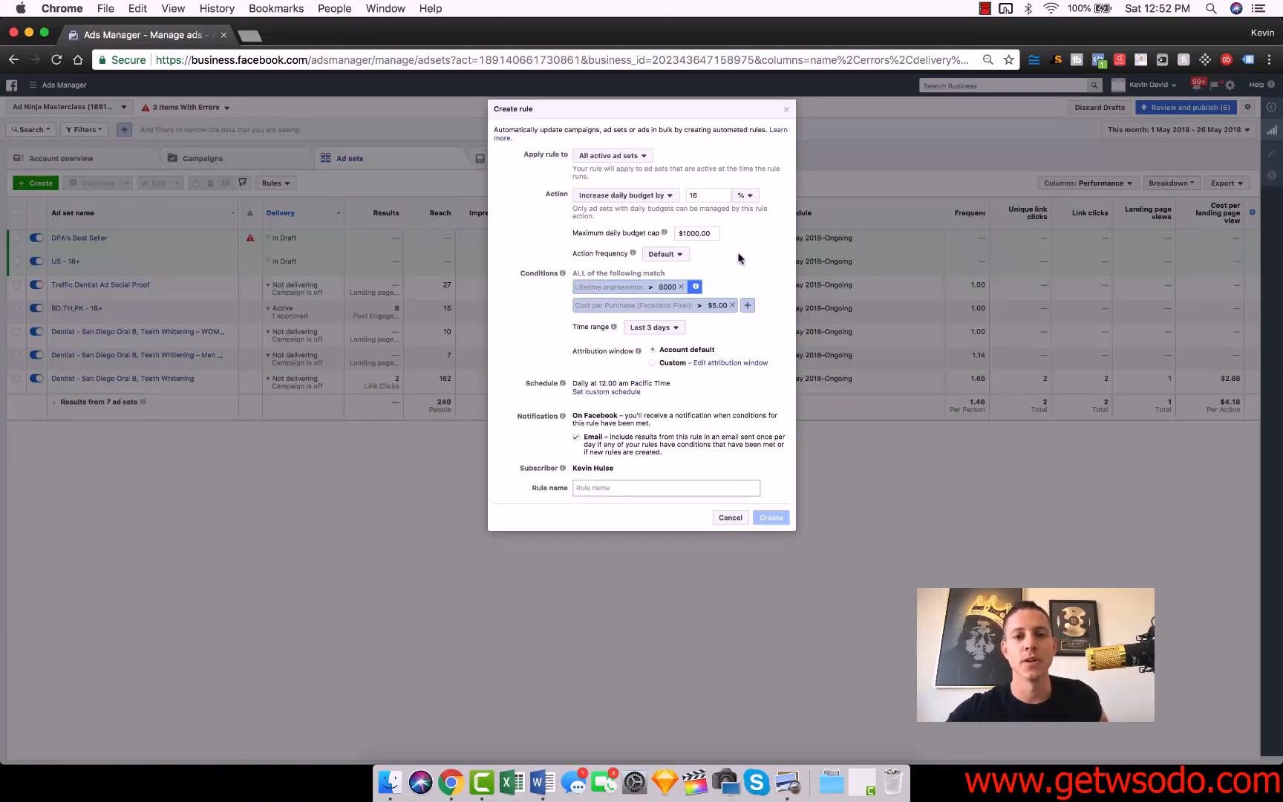
# Step: Check the rule's time range choices and set its action frequency to Once daily
pyautogui.click(654, 328)
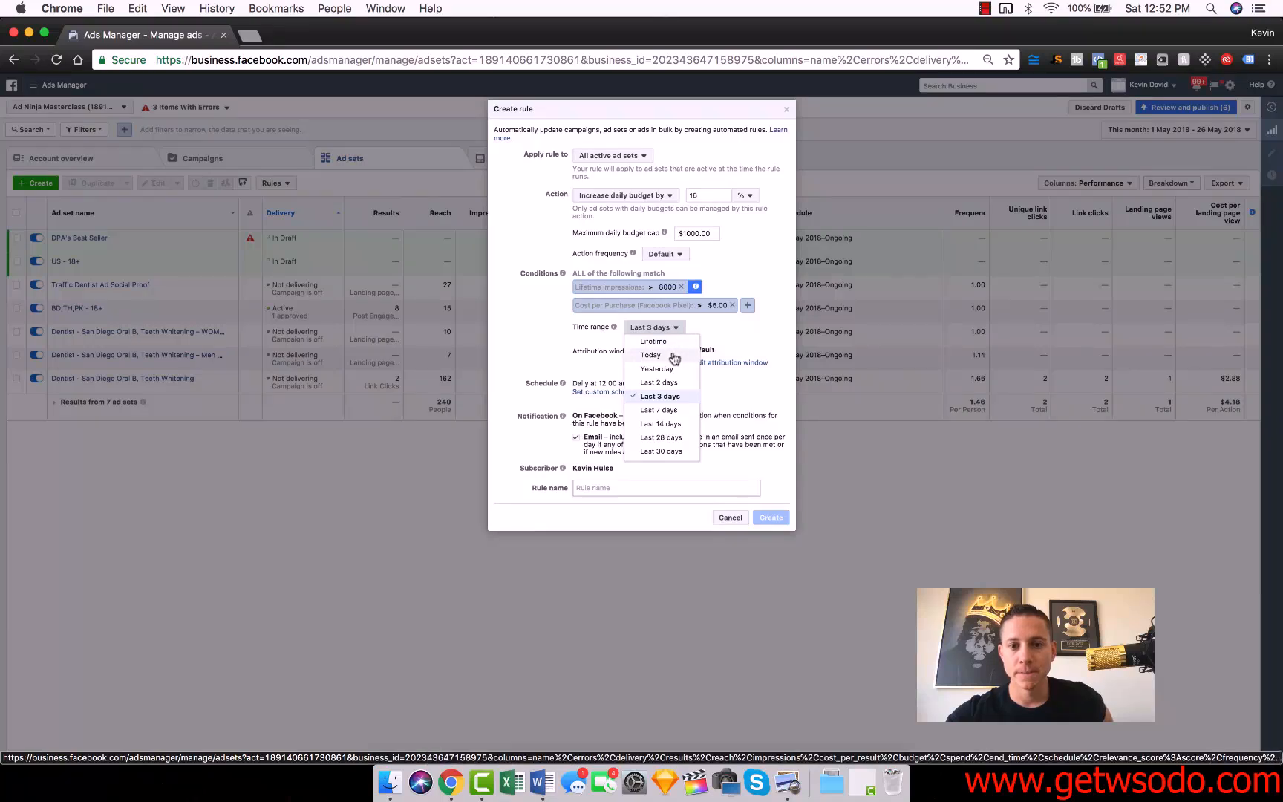
pyautogui.click(733, 321)
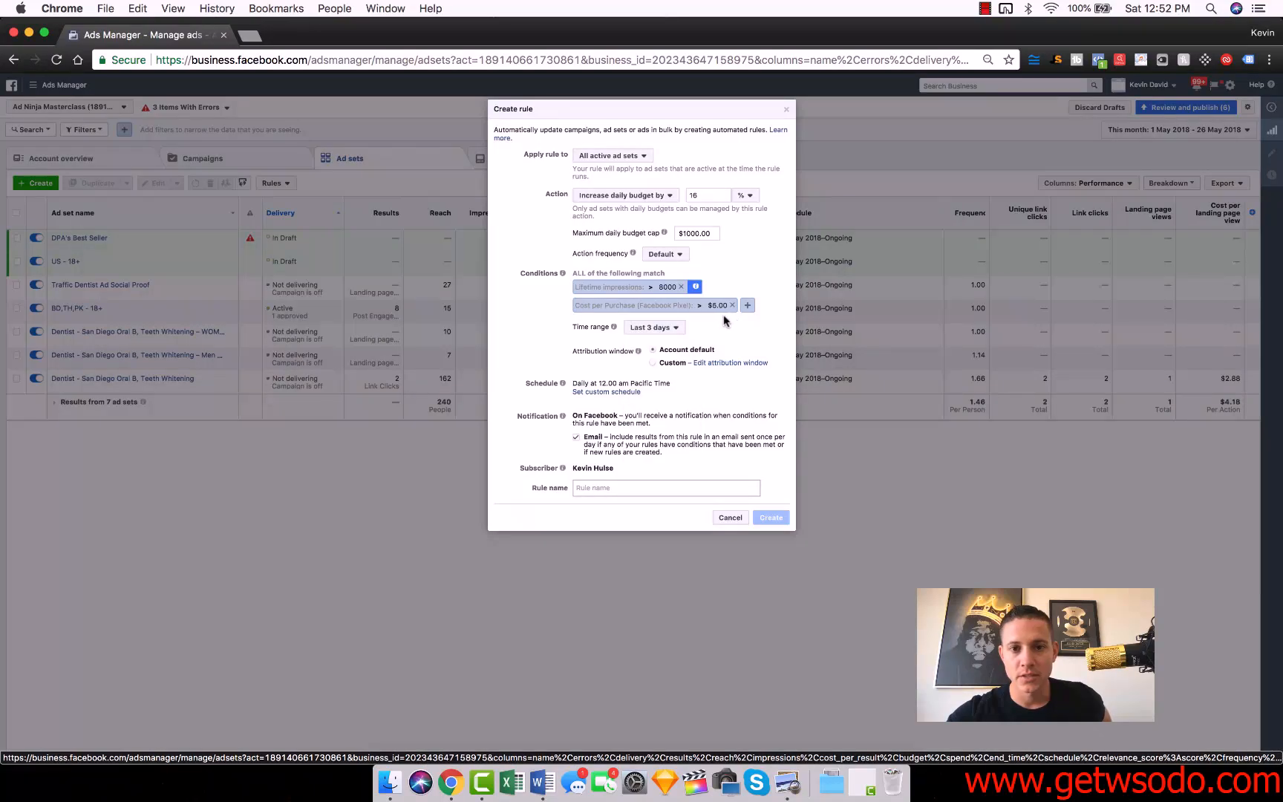
pyautogui.click(657, 253)
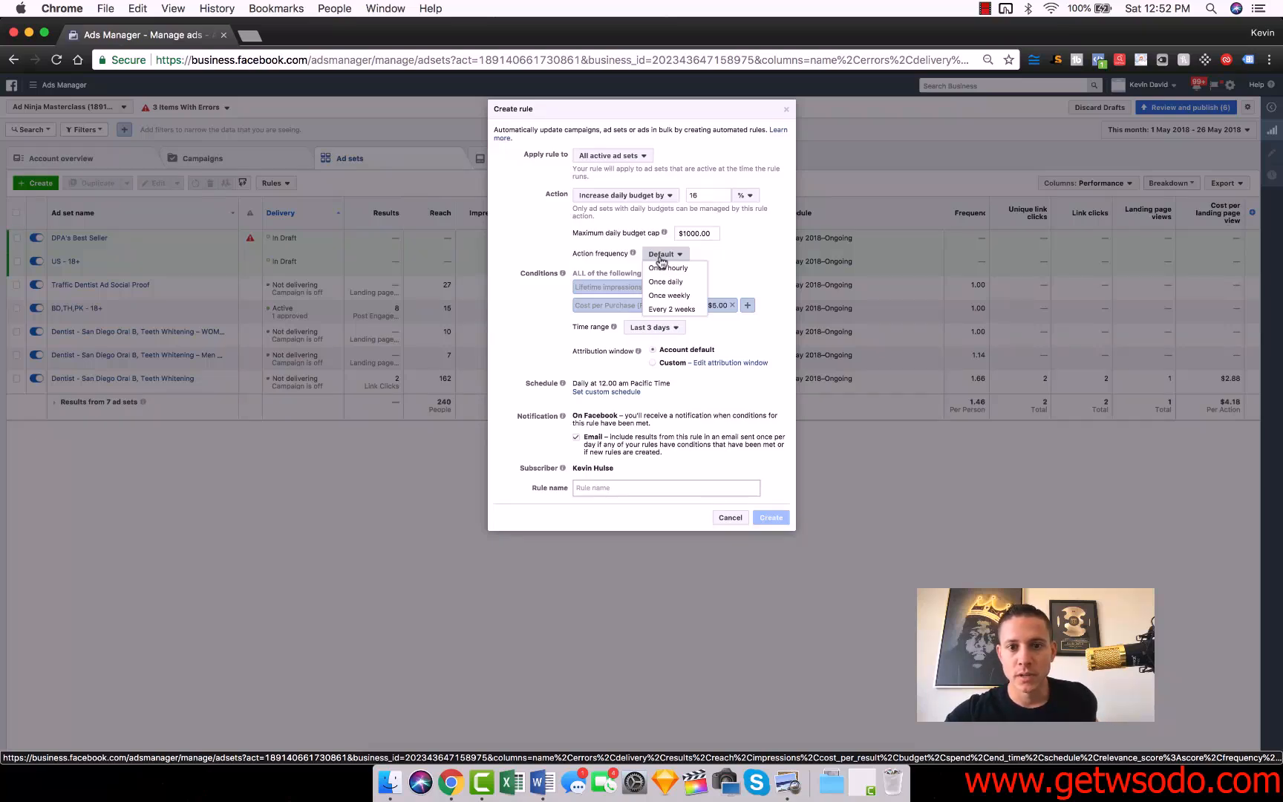
pyautogui.click(665, 282)
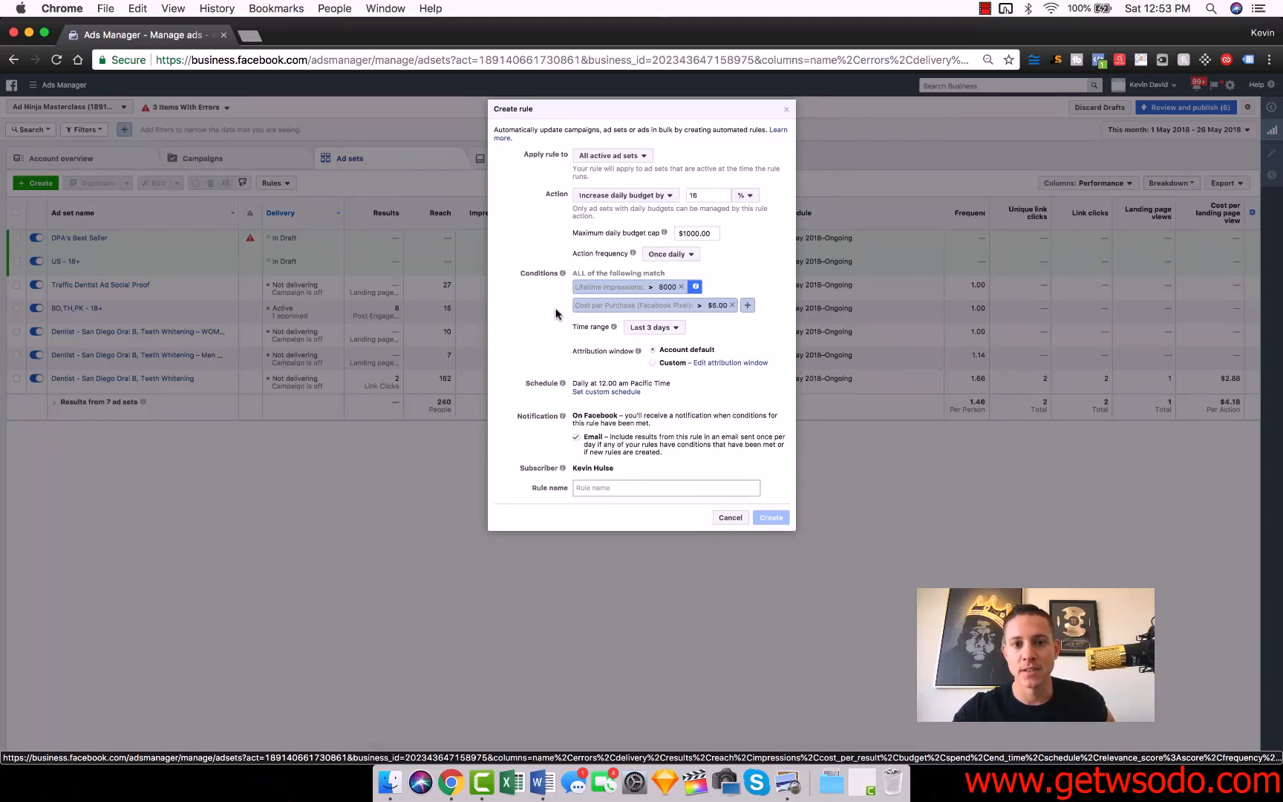
# Step: Change the Cost per Purchase condition to is smaller than $5.00, then discard the rule without creating it
pyautogui.click(694, 305)
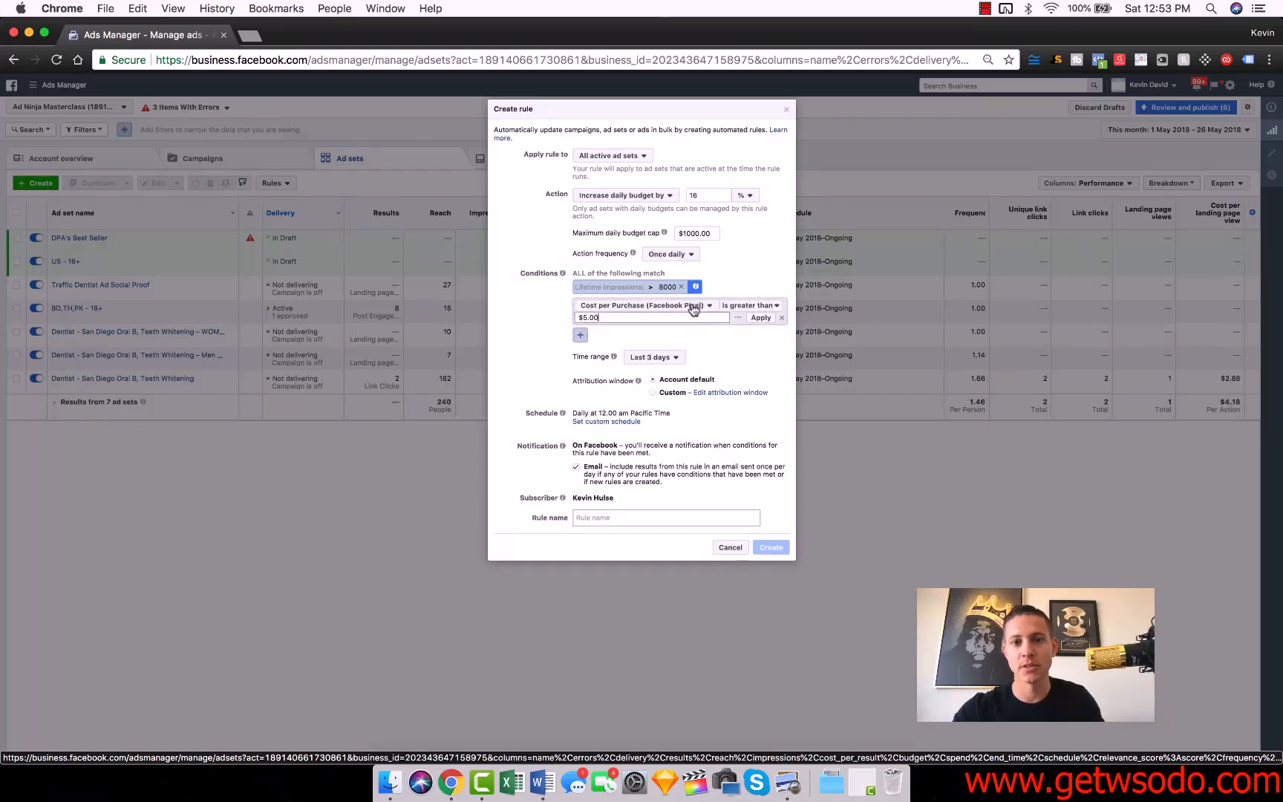
pyautogui.click(750, 305)
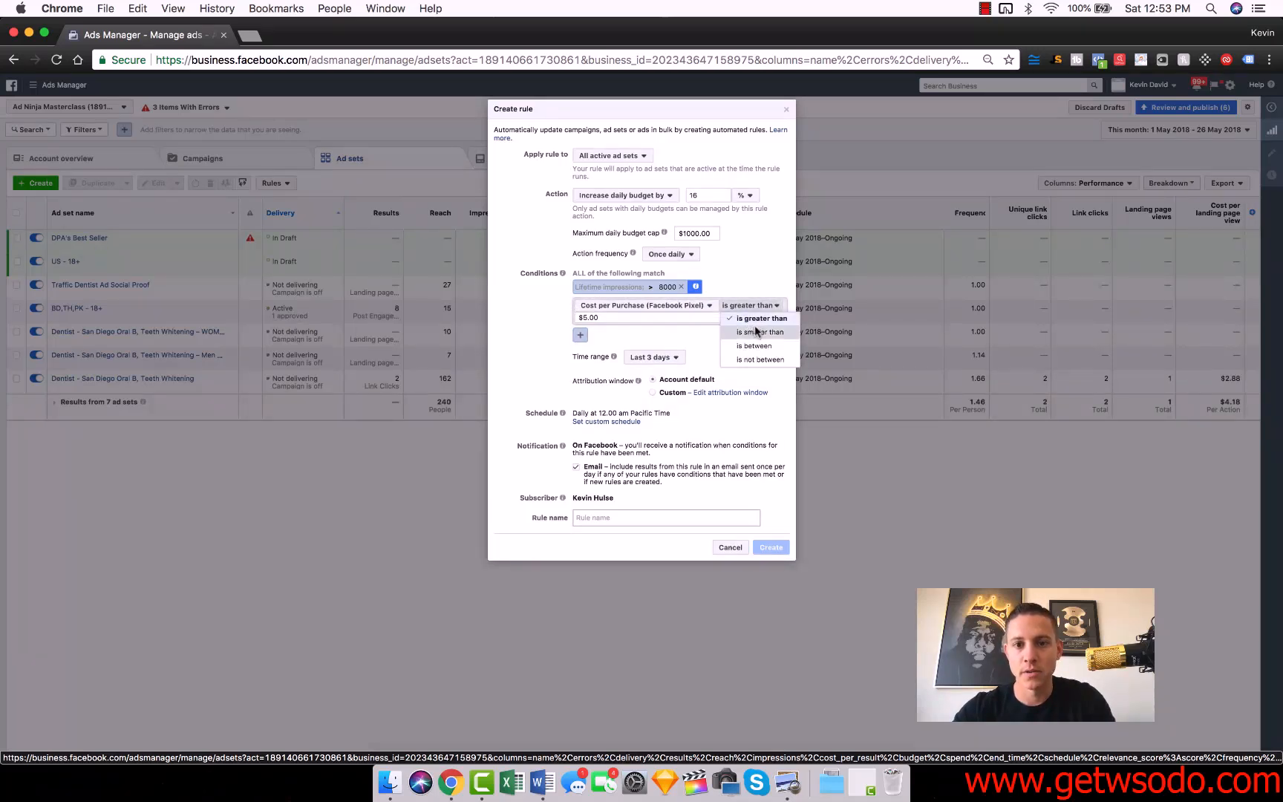
pyautogui.click(756, 332)
pyautogui.click(765, 318)
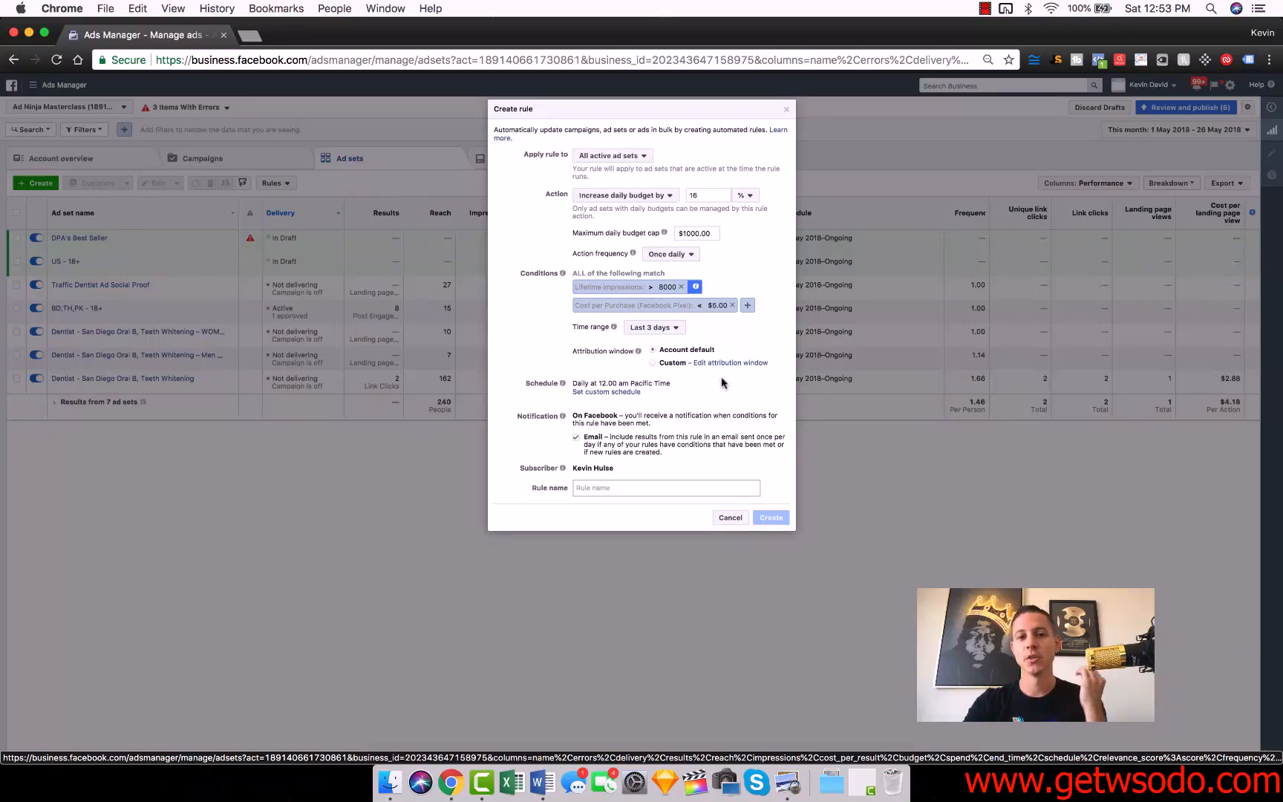
pyautogui.click(729, 517)
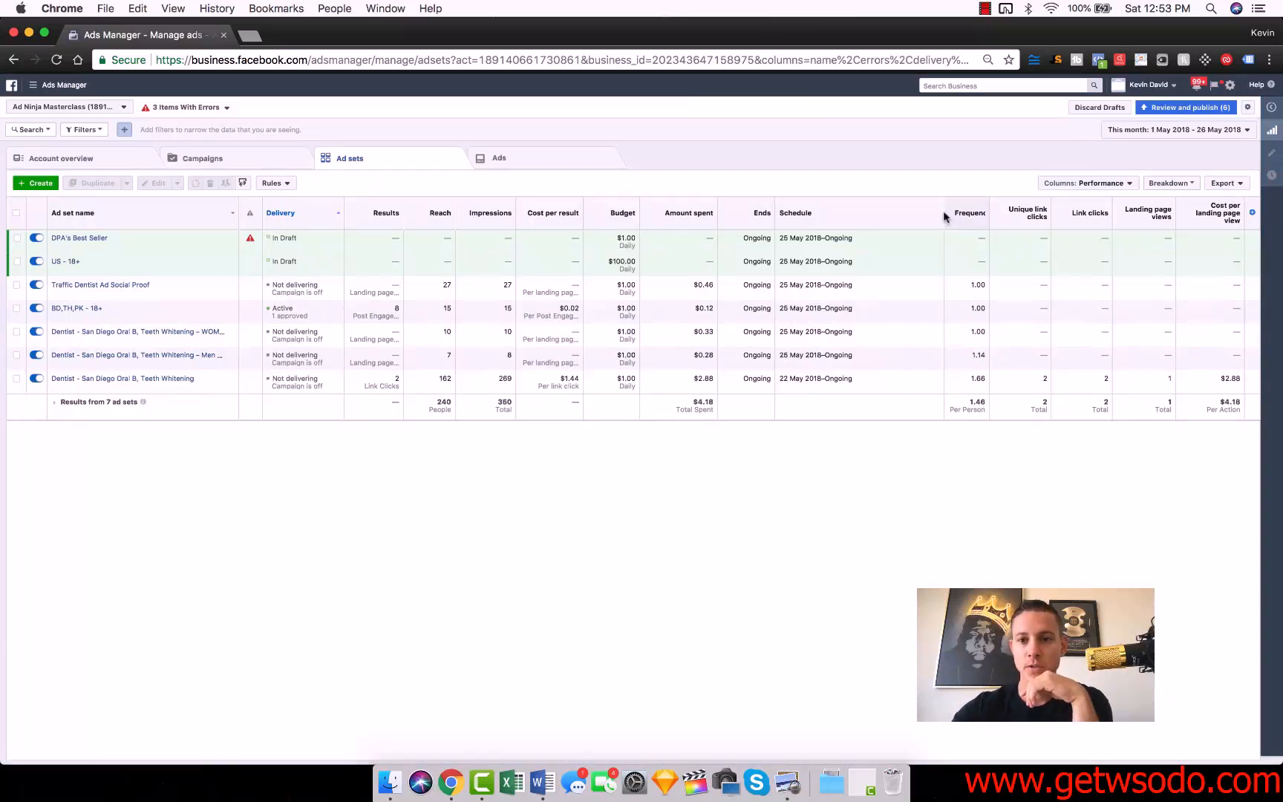
# Step: Narrow the Schedule column and break the ad set results down by Age and Gender, sorted by cost per result
pyautogui.moveTo(944, 216); pyautogui.dragTo(876, 220)
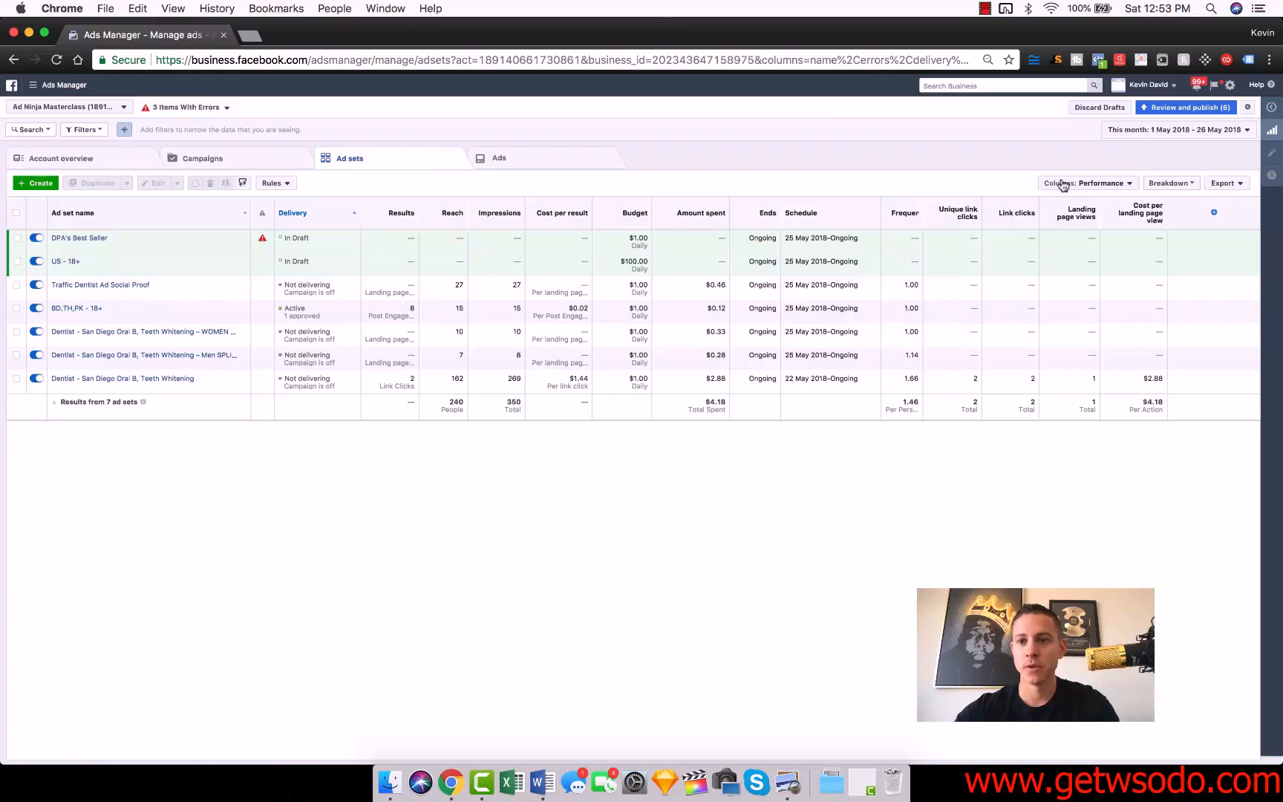
pyautogui.click(1172, 184)
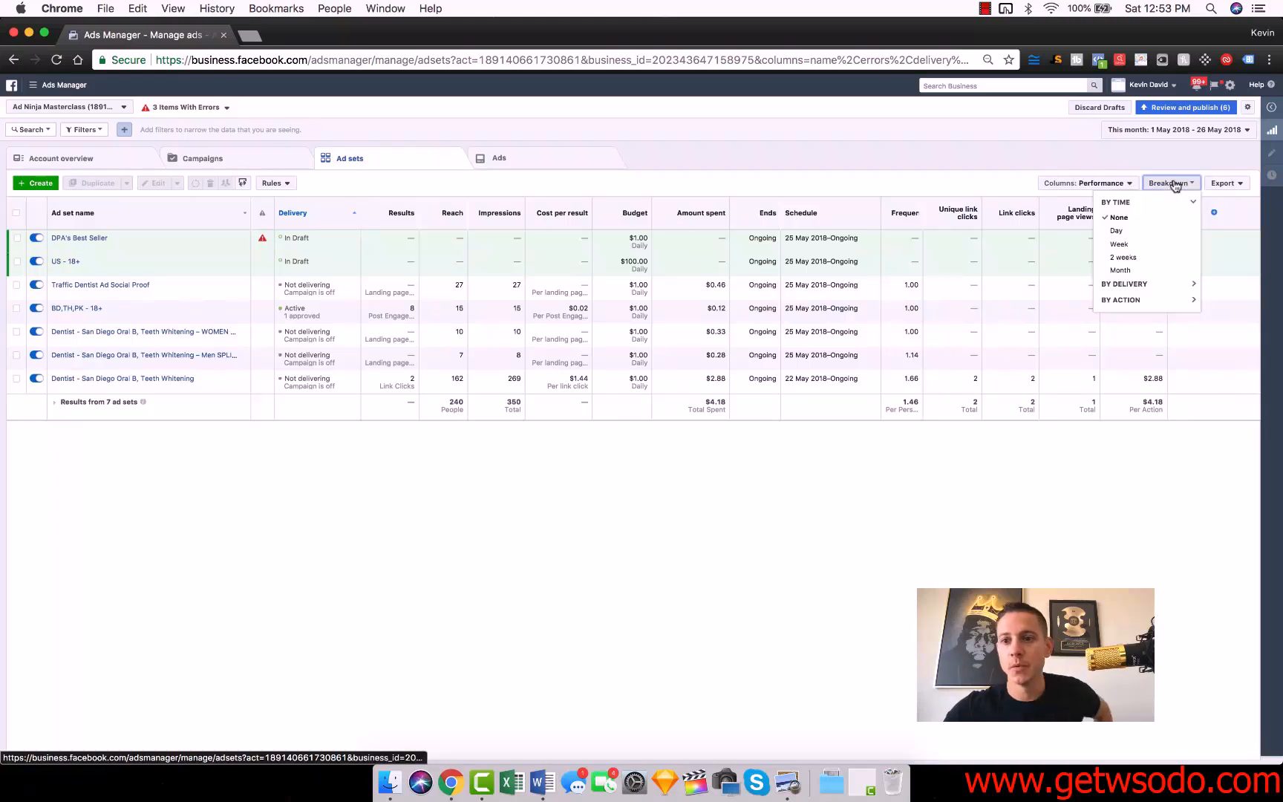
pyautogui.click(1136, 283)
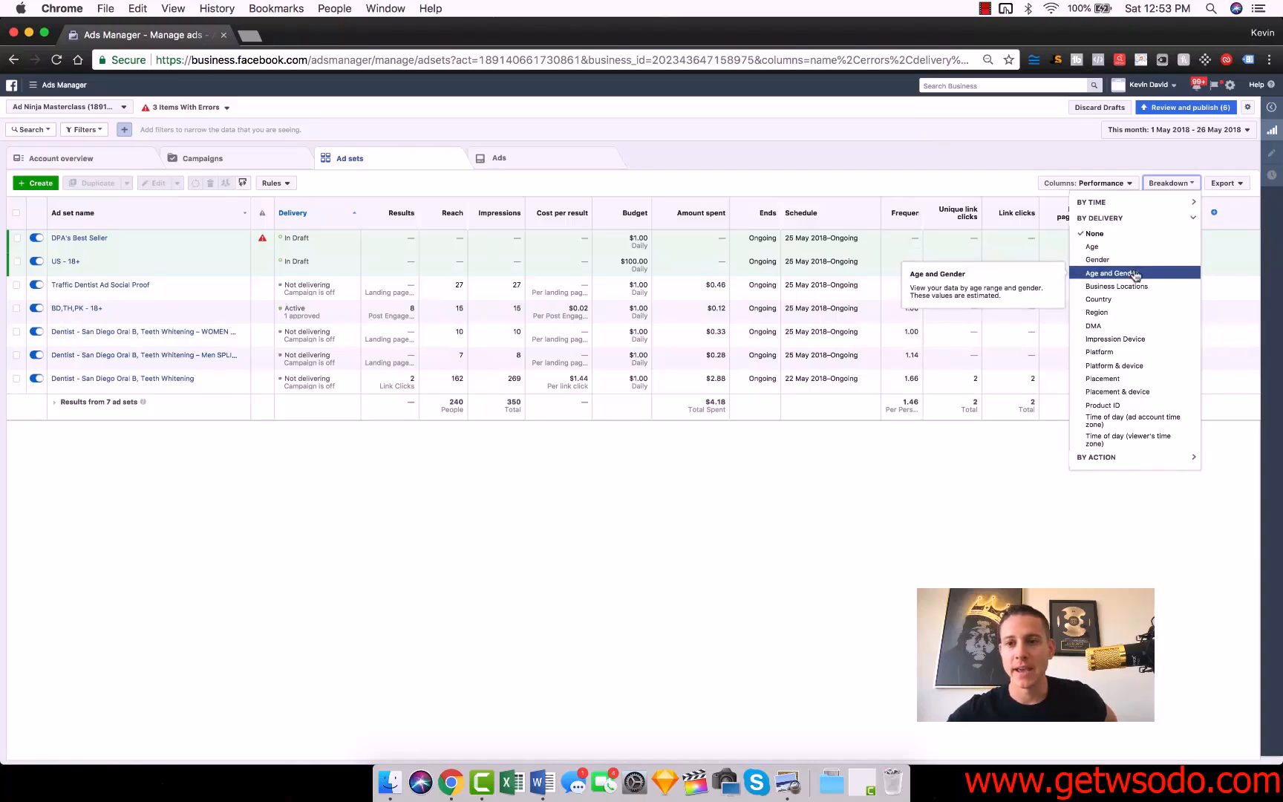
pyautogui.click(1134, 275)
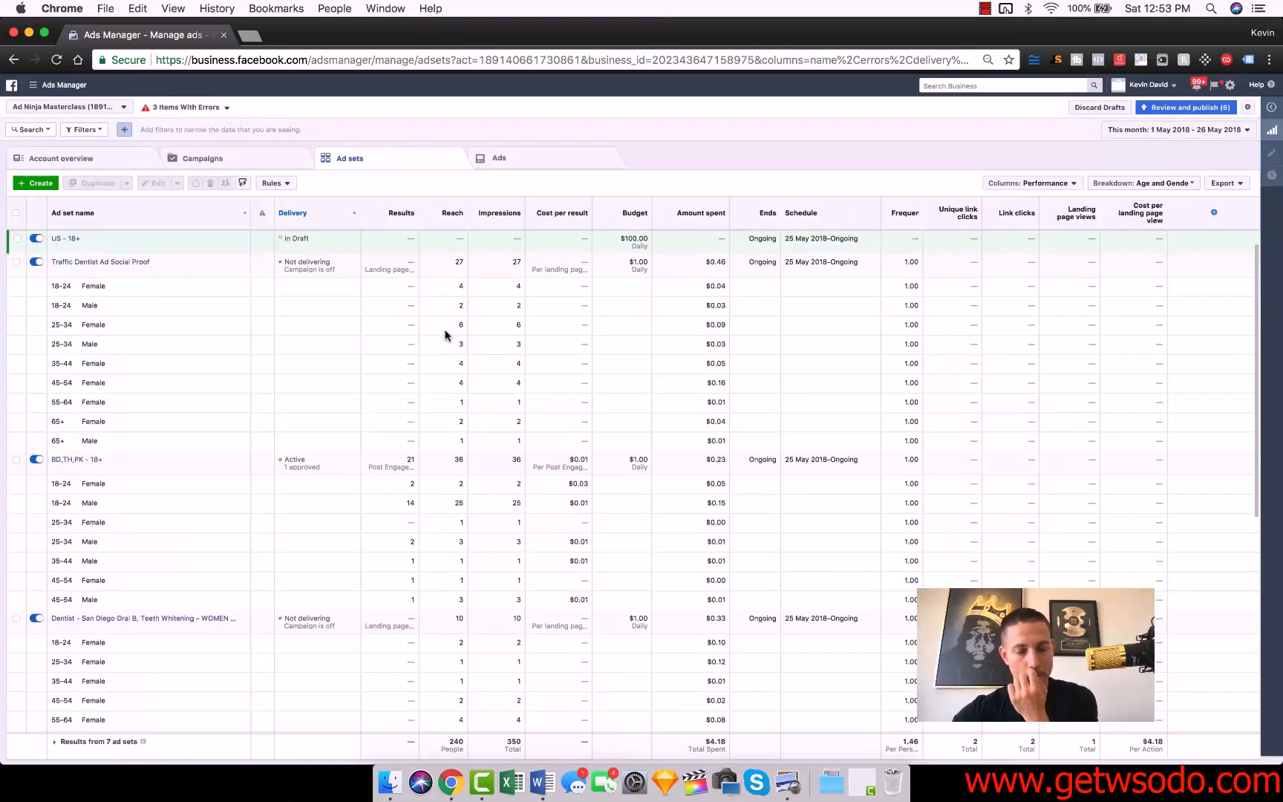
pyautogui.click(553, 212)
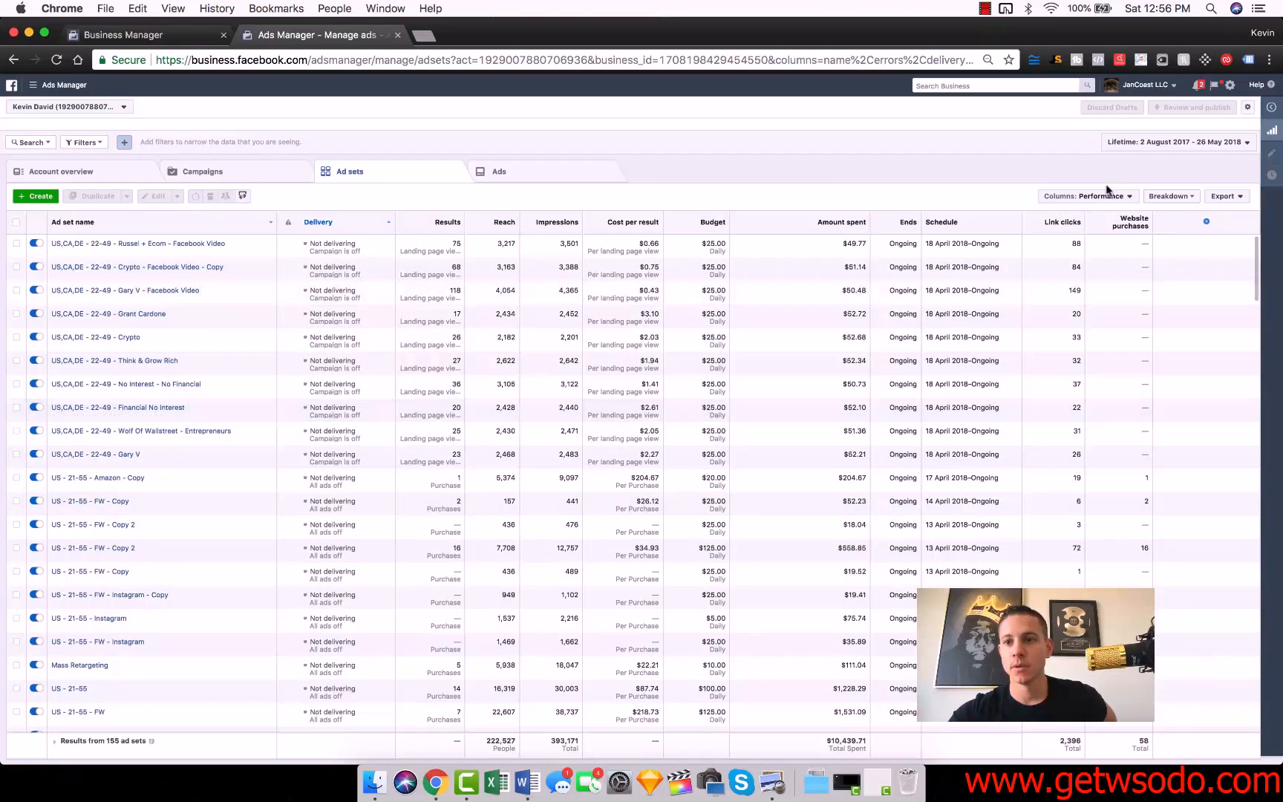
# Step: Apply the Age and Gender delivery breakdown to this account's lifetime ad set results
pyautogui.click(1169, 198)
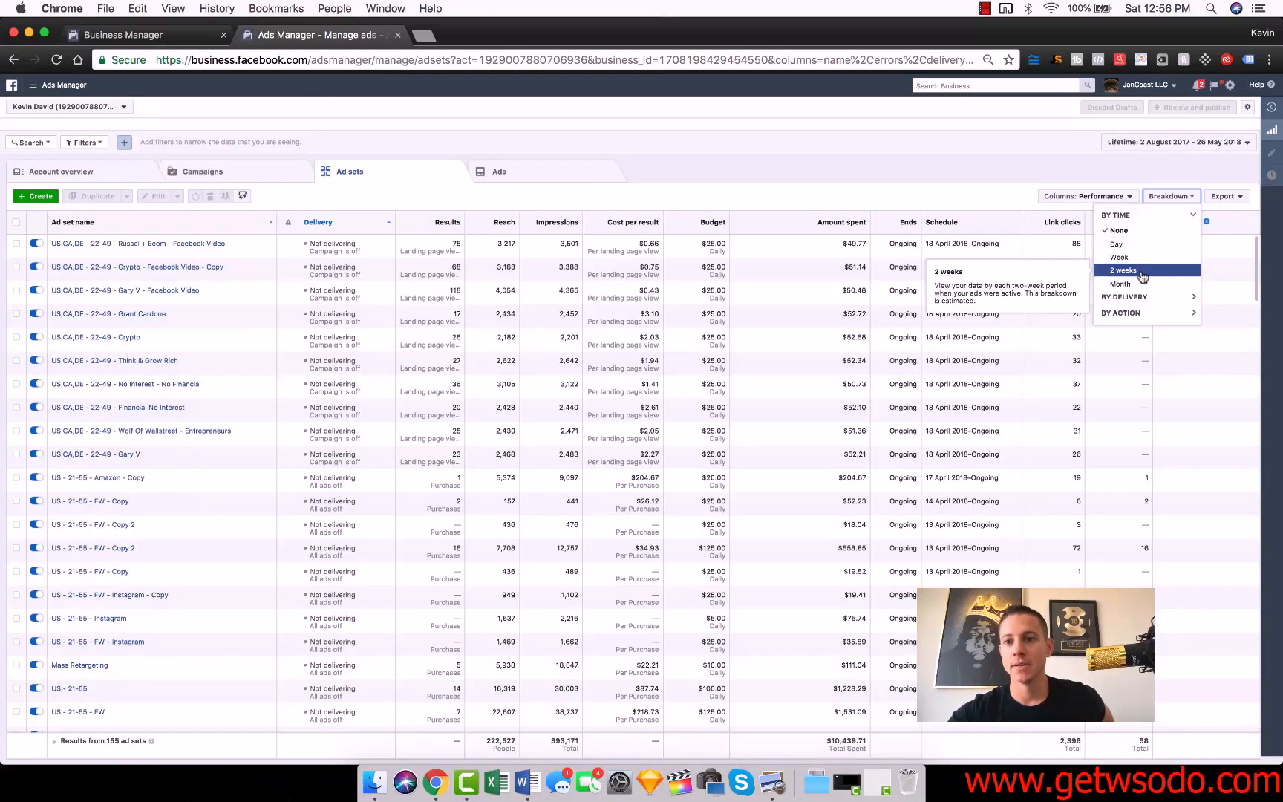
pyautogui.click(1127, 297)
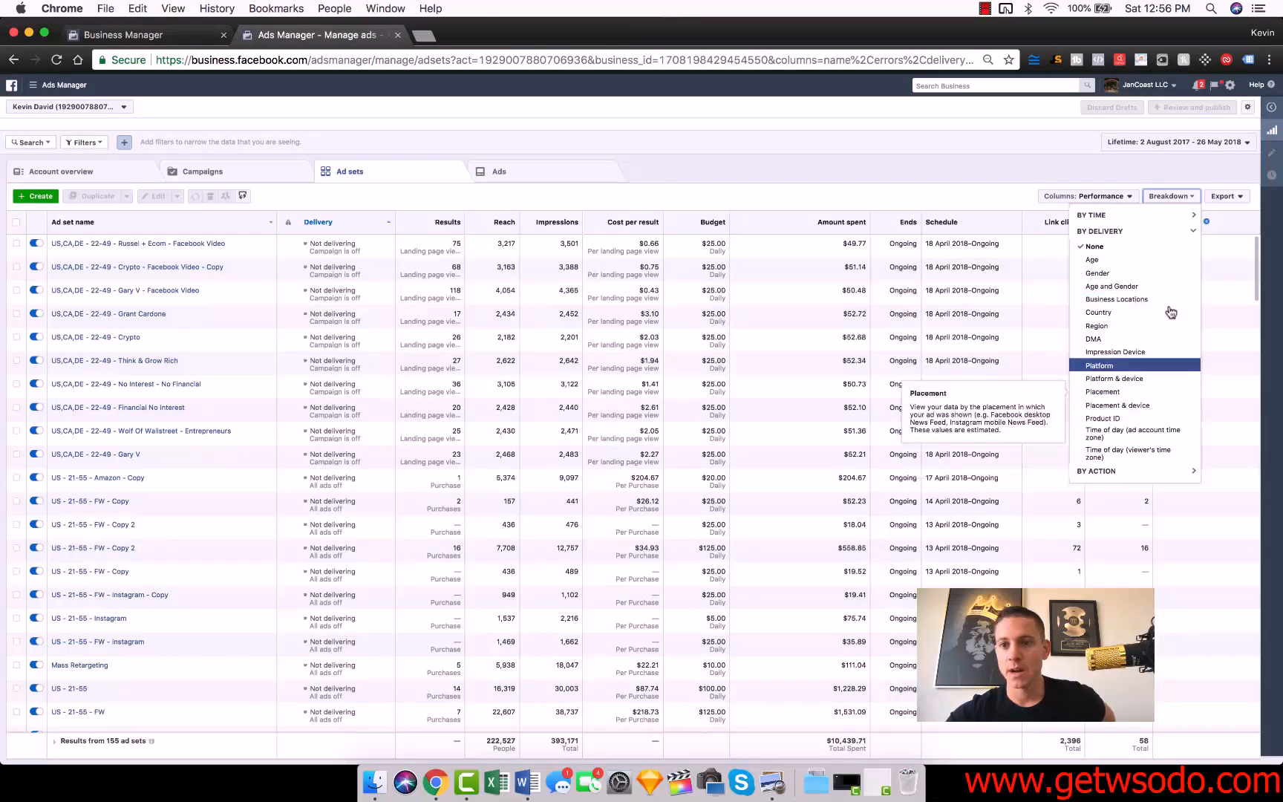
pyautogui.click(1120, 292)
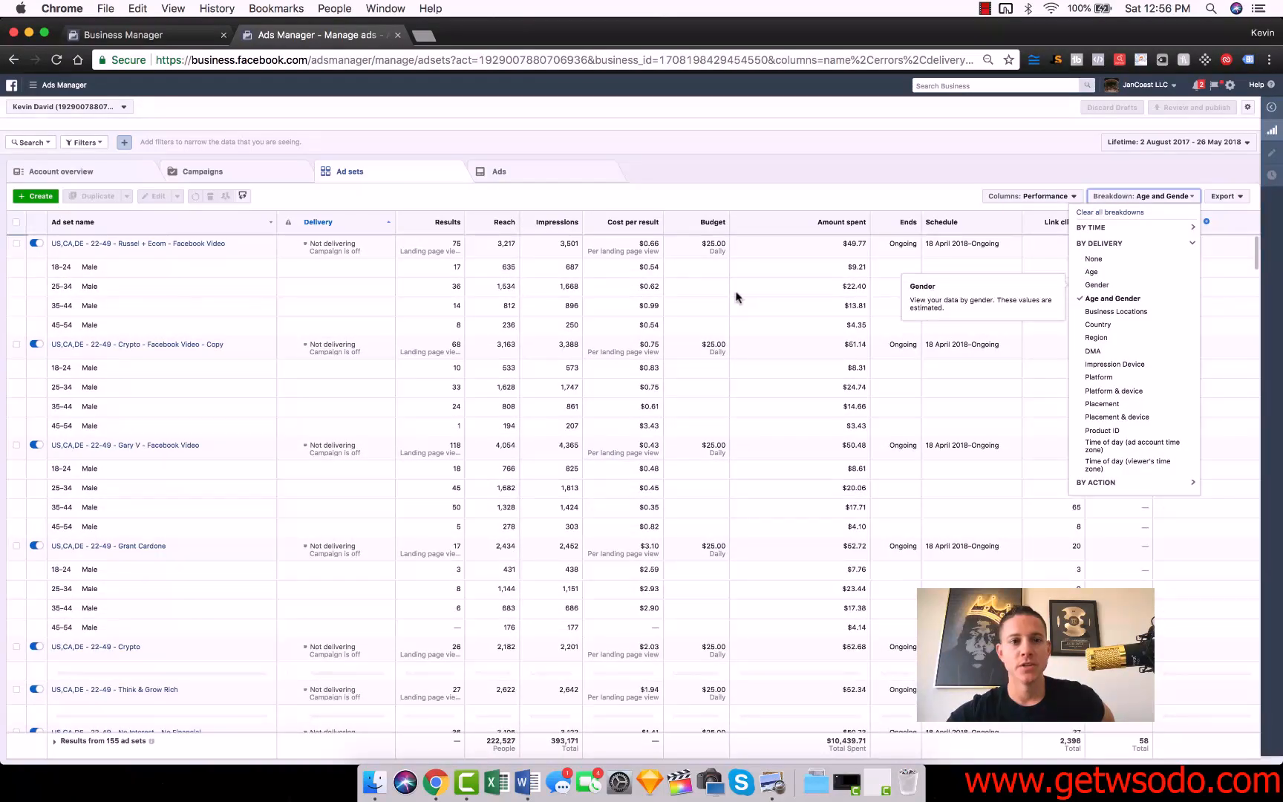
pyautogui.click(155, 260)
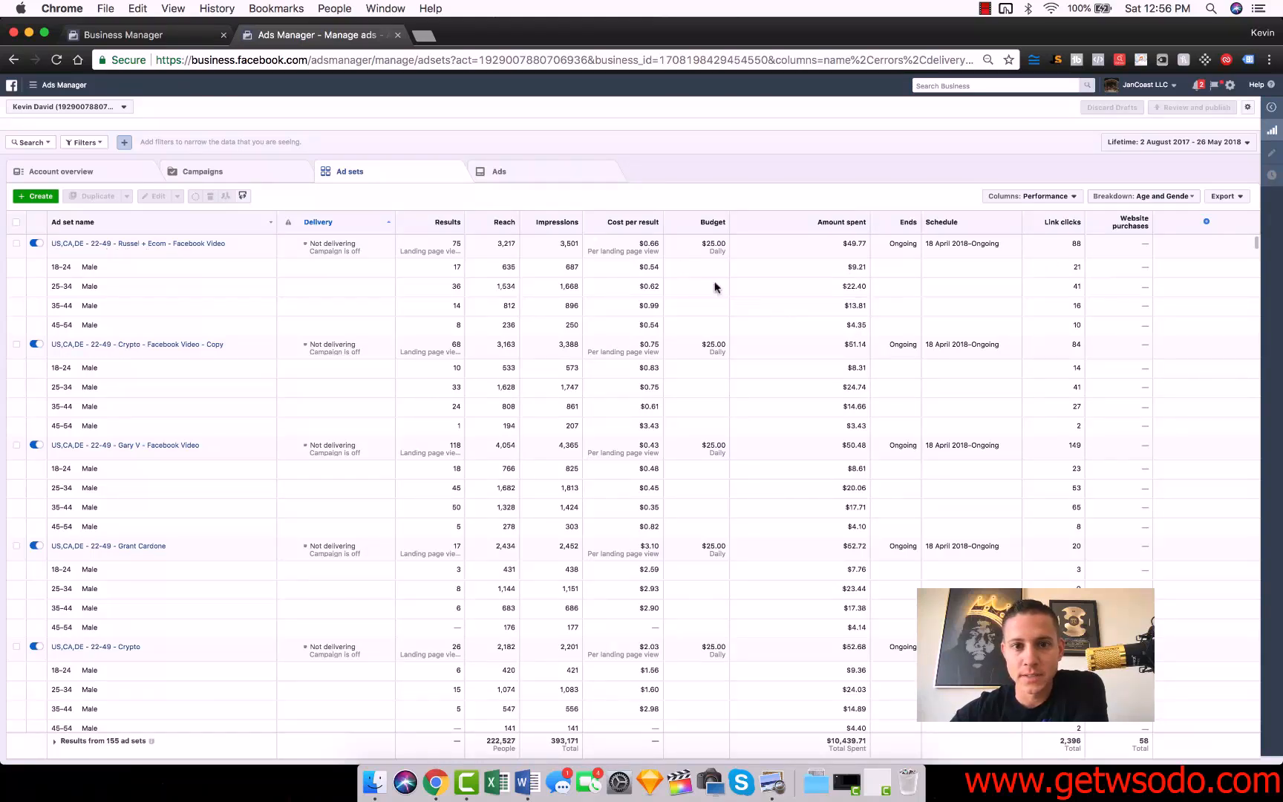
# Step: Sort the ad sets by lowest cost per result and select the "US,CA,DE - 22-49 - Gary V - Facebook Video" ad set
pyautogui.click(631, 222)
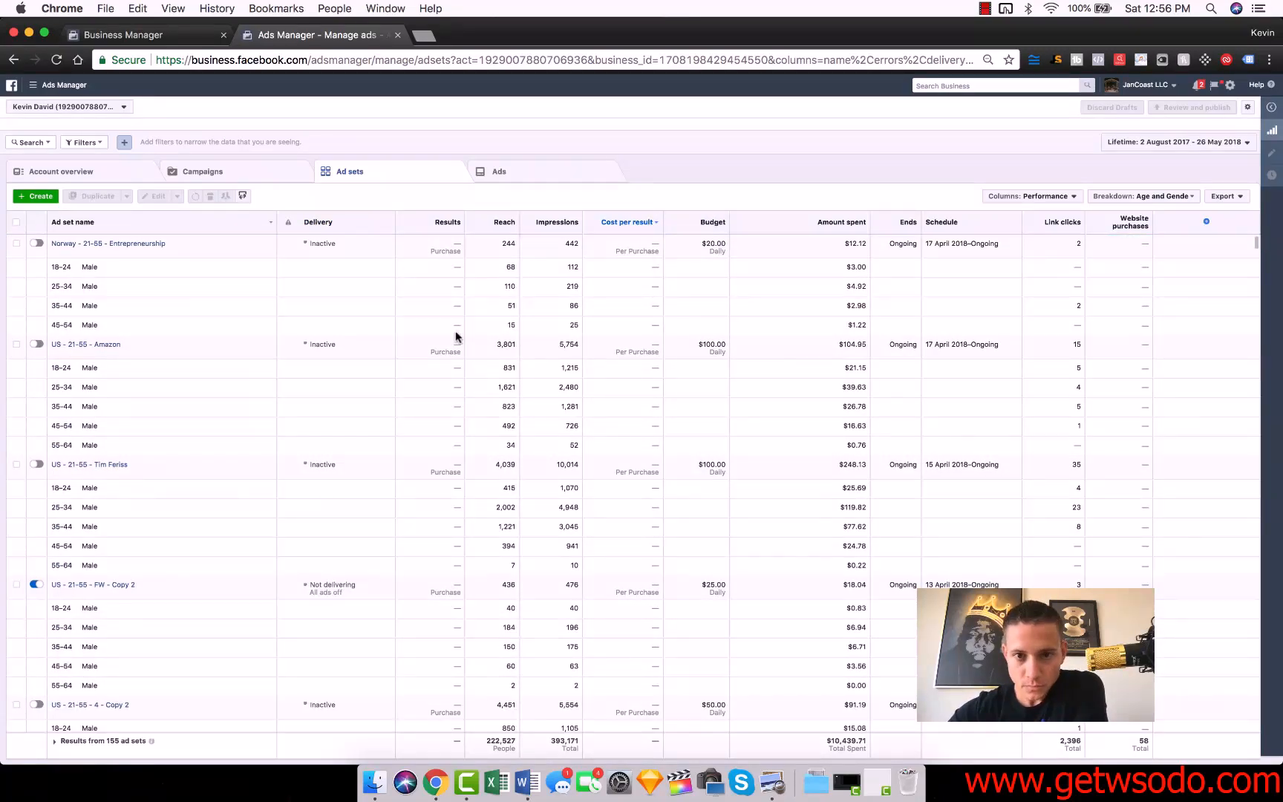
pyautogui.click(640, 228)
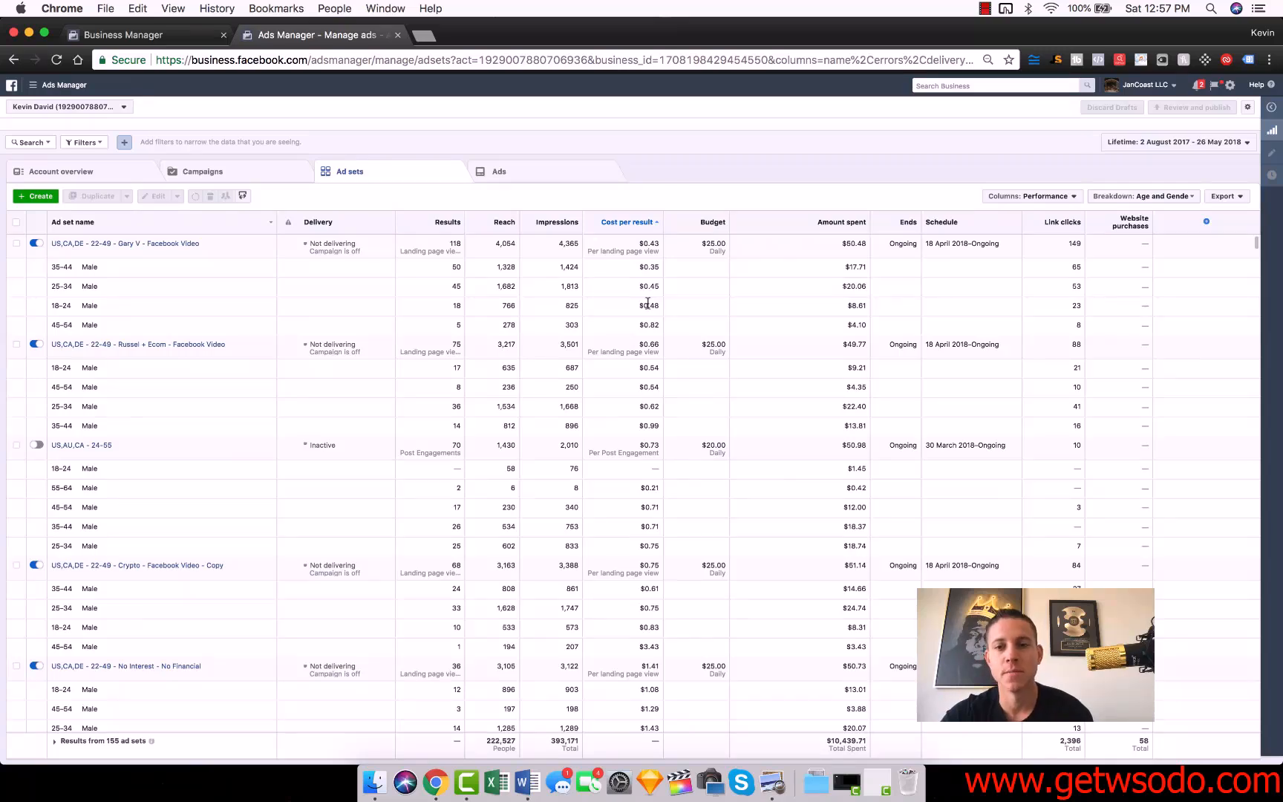
pyautogui.doubleClick(1077, 268)
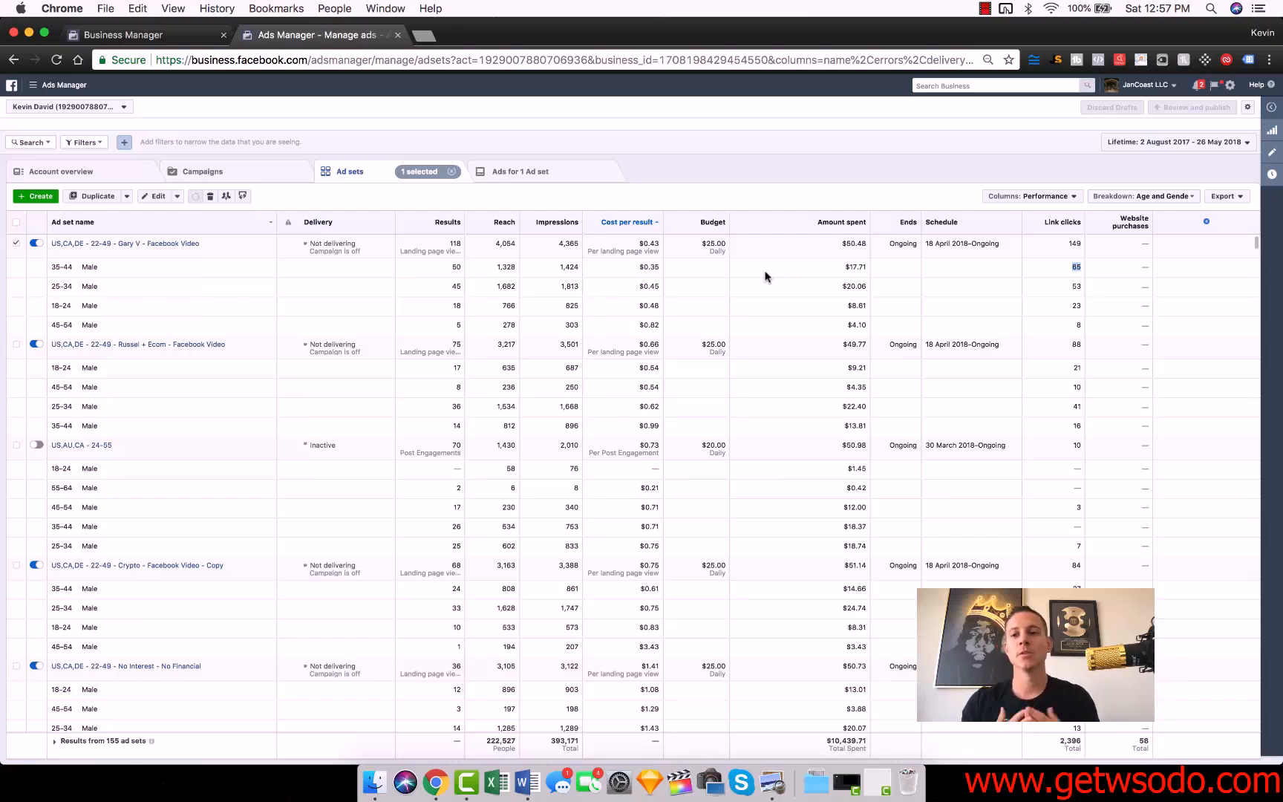
# Step: Customise the table columns by removing Errors, Delivery, Ends and Schedule from the selected columns
pyautogui.click(1157, 196)
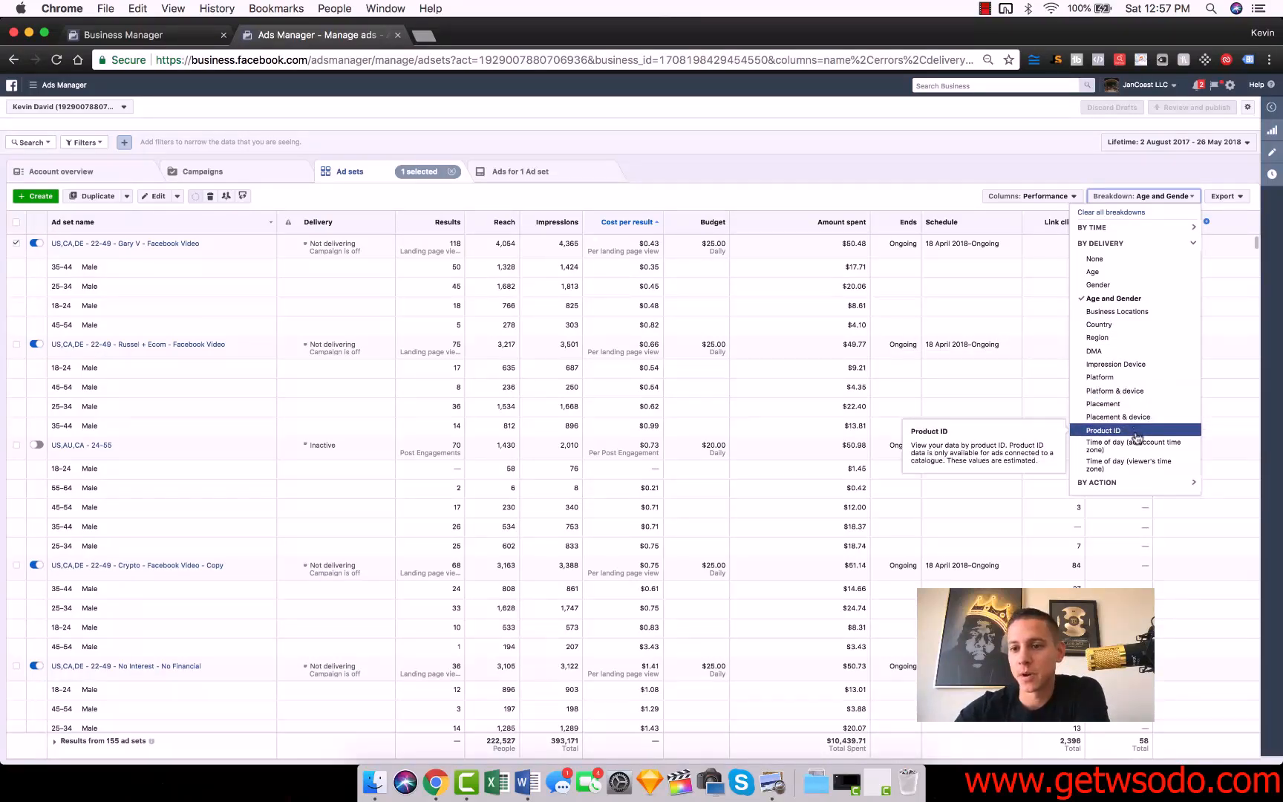
pyautogui.click(908, 187)
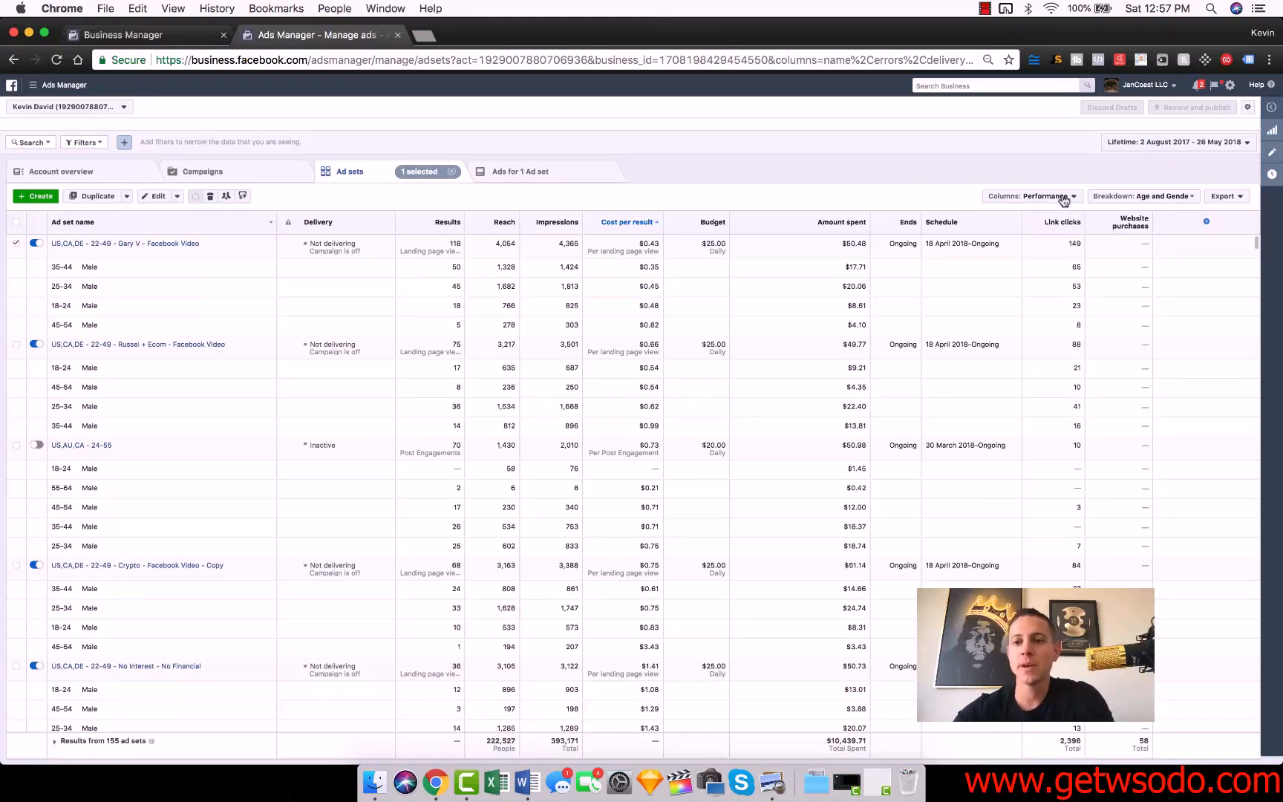
pyautogui.click(1064, 199)
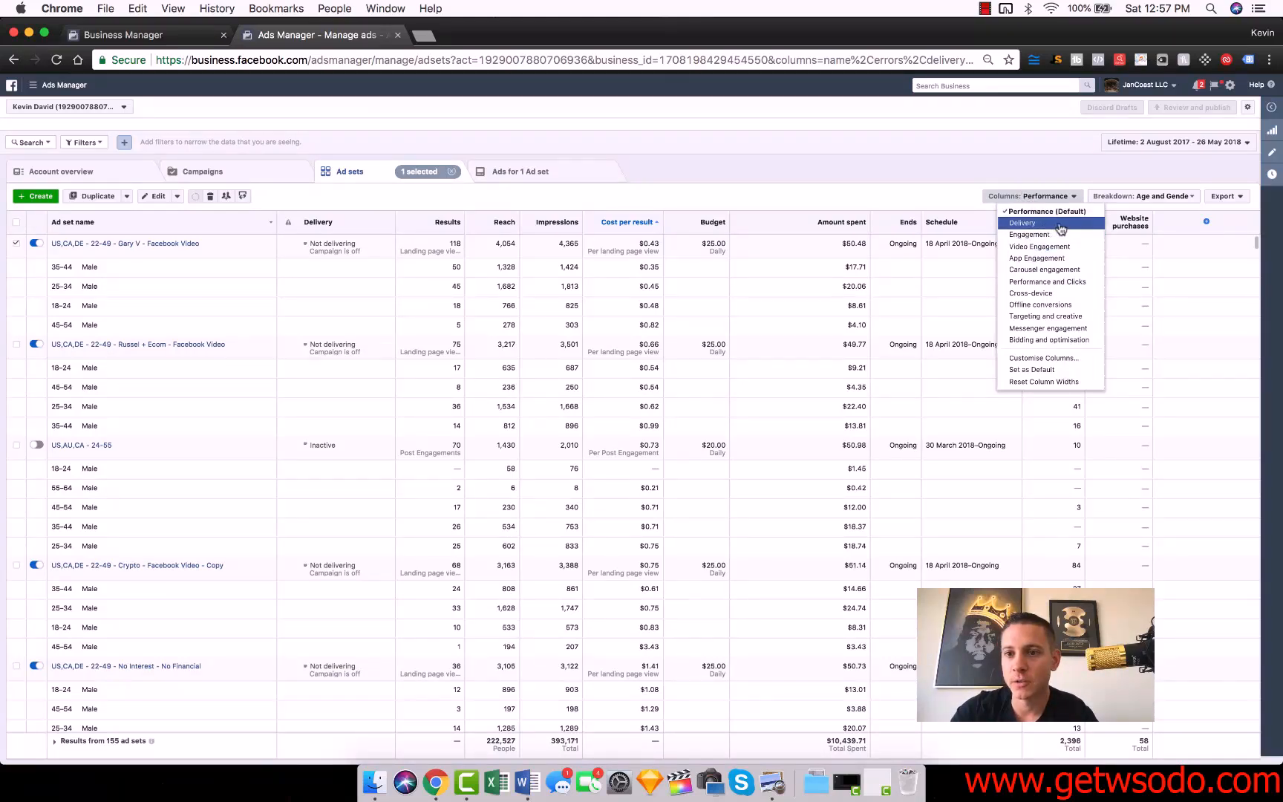
pyautogui.click(1048, 358)
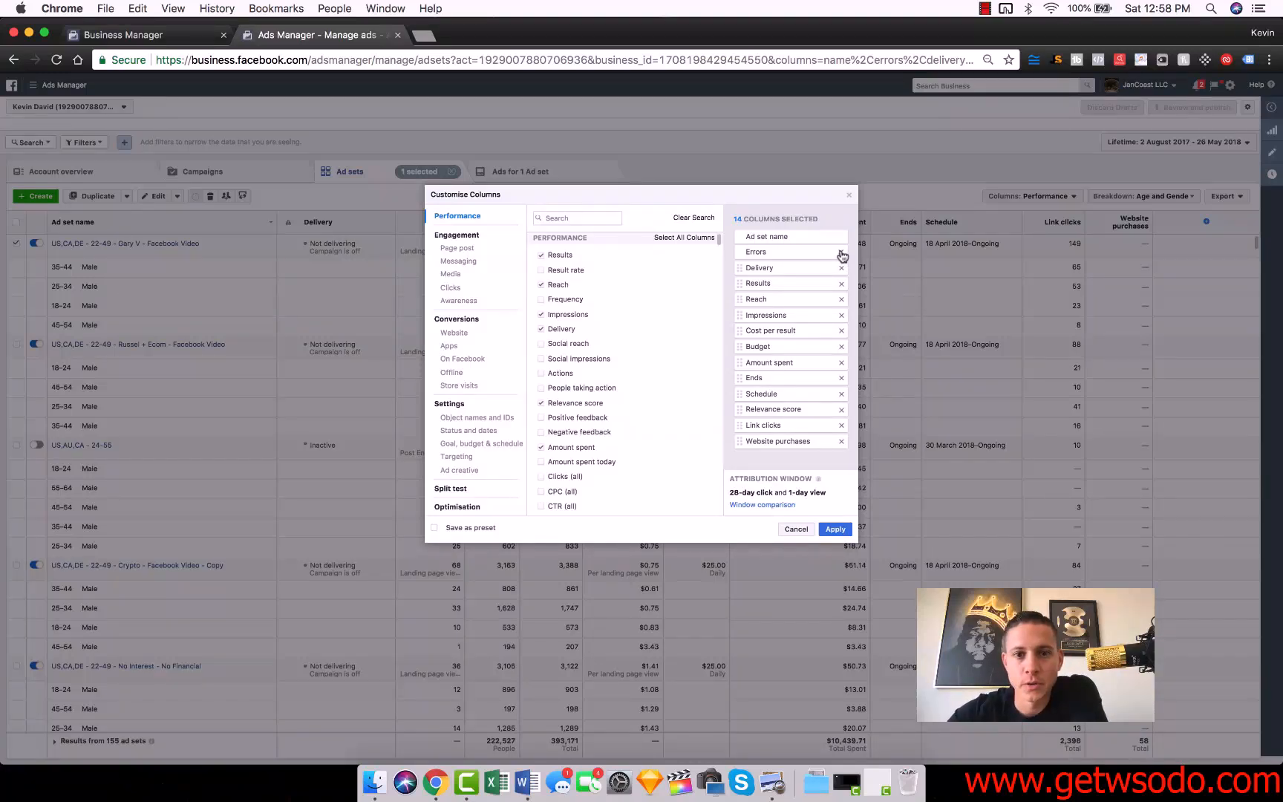
pyautogui.click(841, 253)
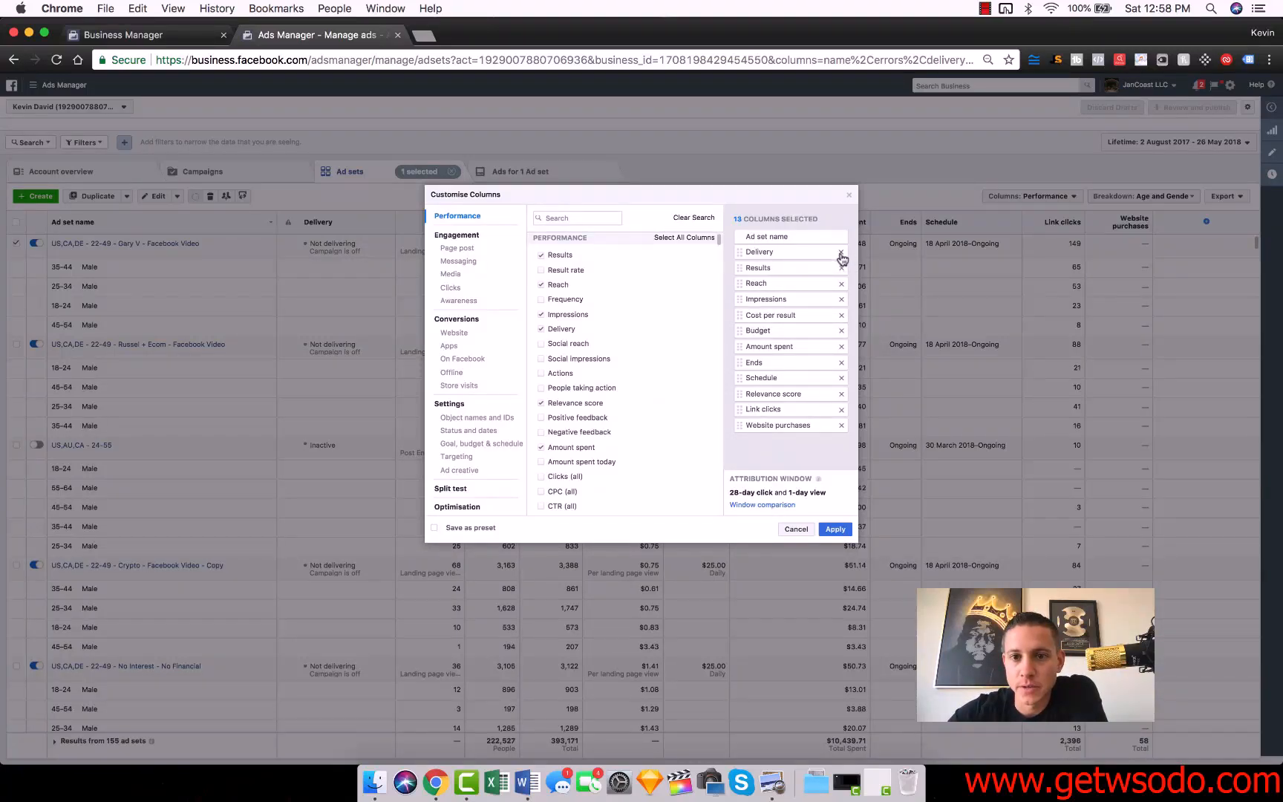
pyautogui.click(842, 255)
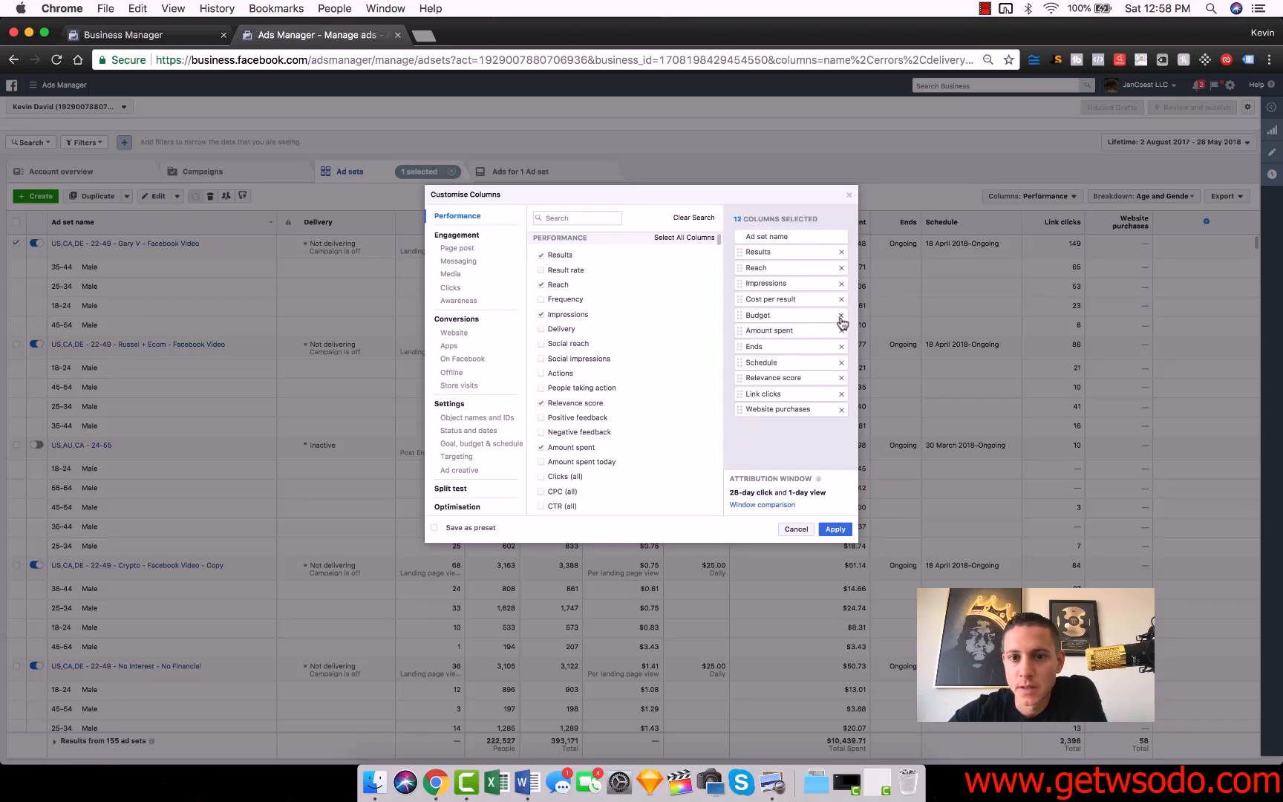
pyautogui.click(842, 347)
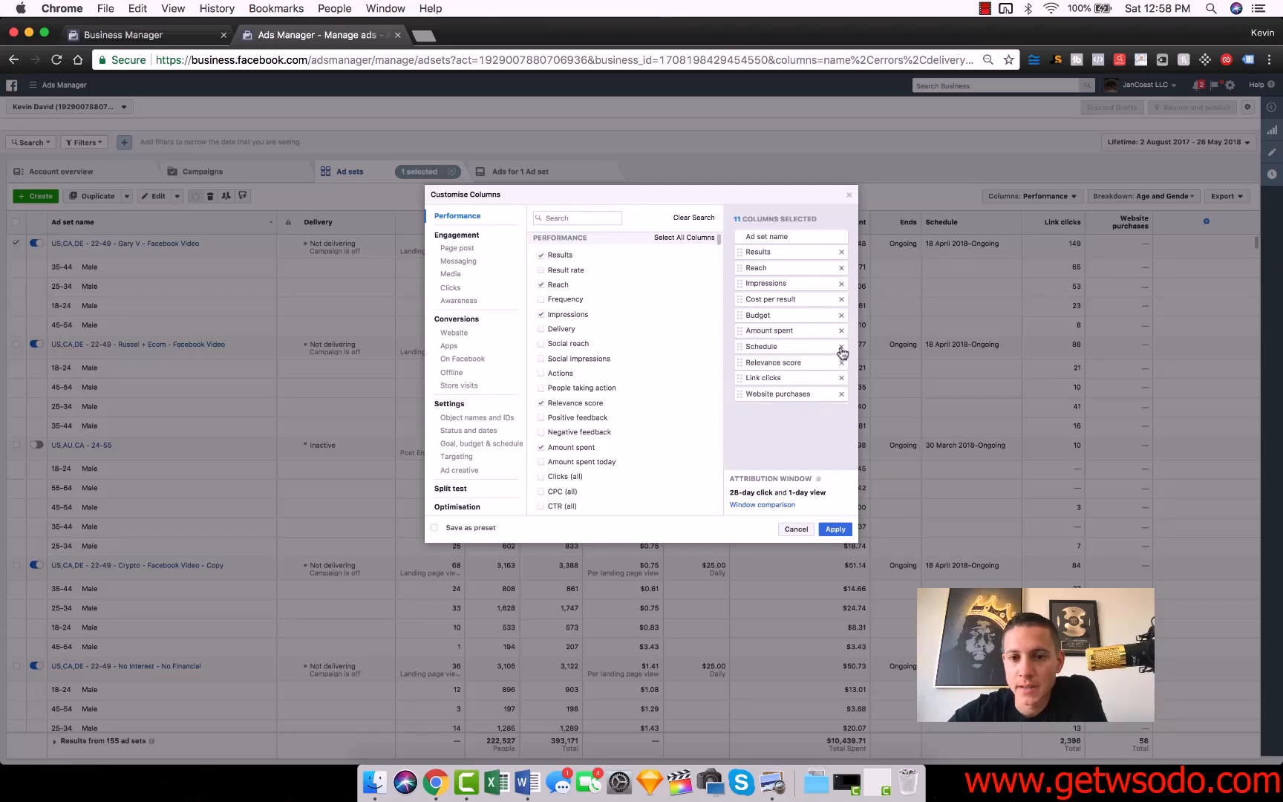
pyautogui.click(842, 347)
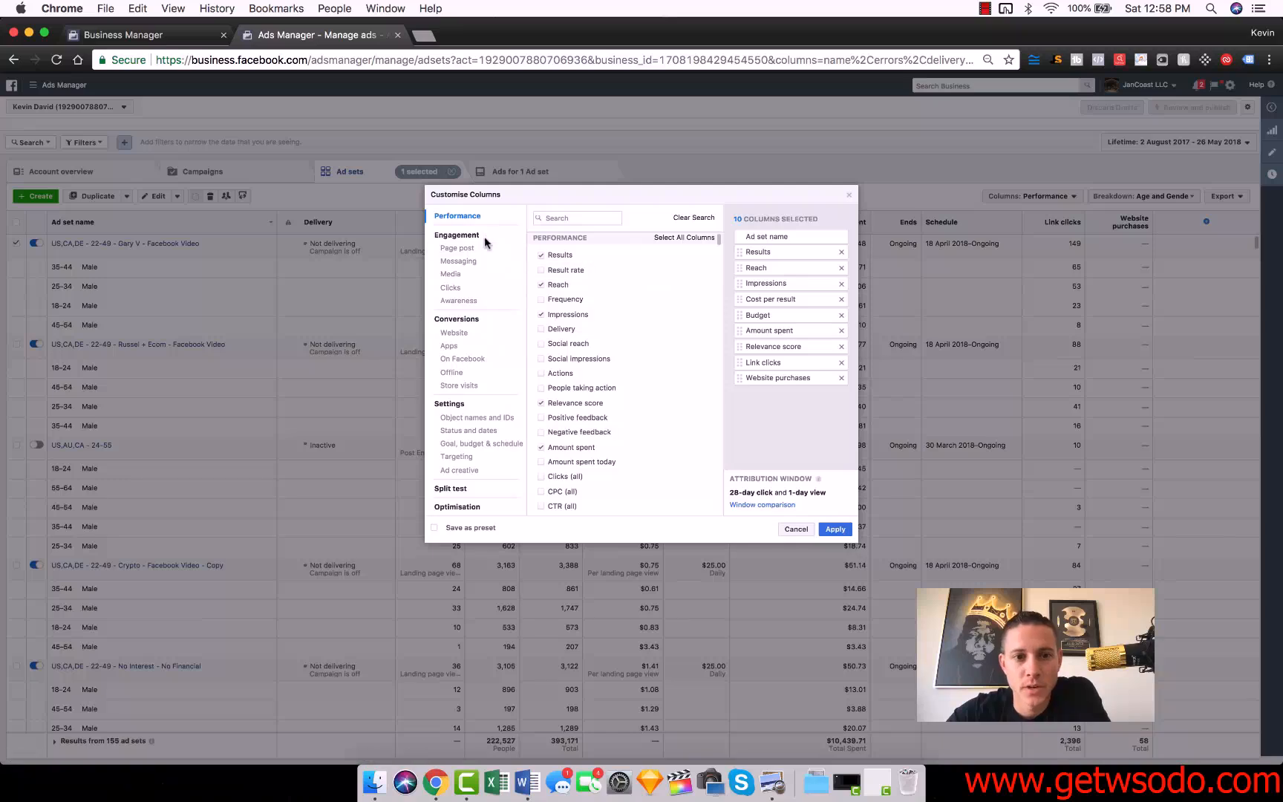
# Step: Add the Cost per website purchase column from the website conversion metrics
pyautogui.scroll(-1, 473, 418)
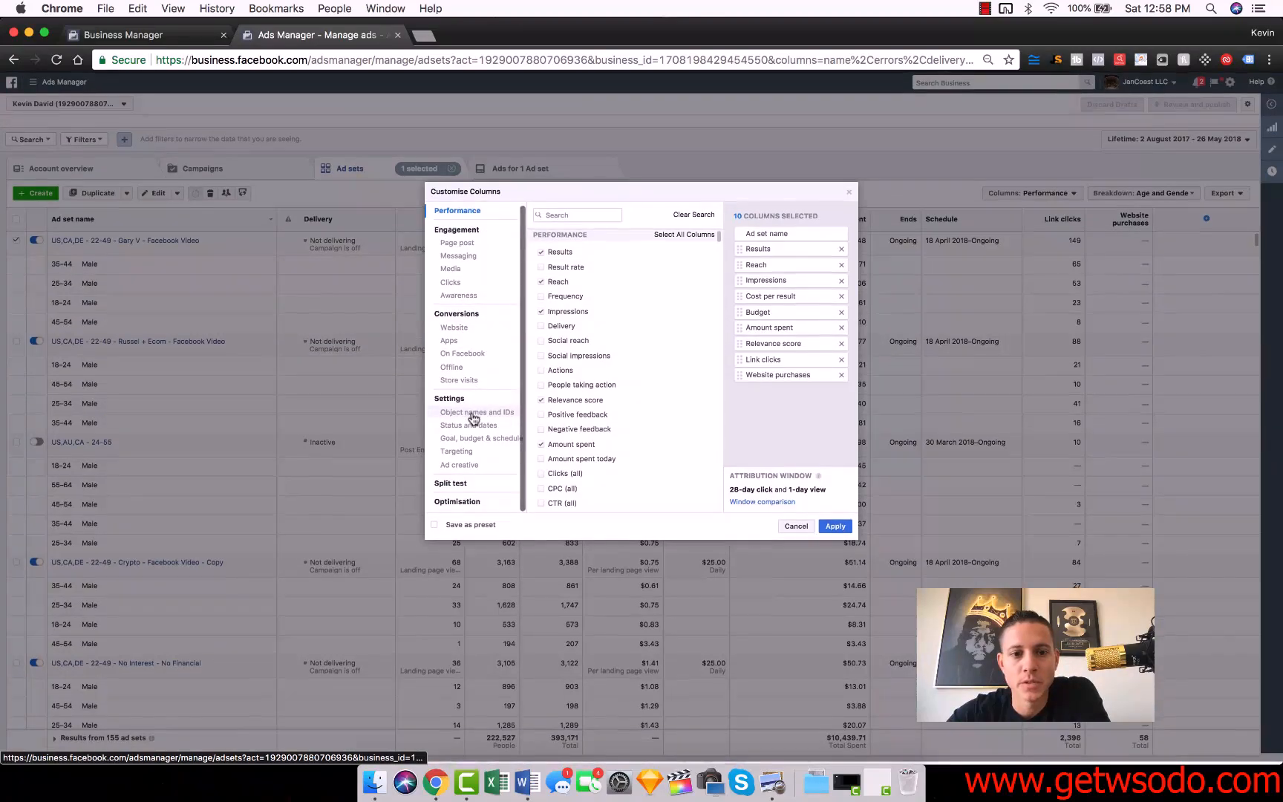
pyautogui.scroll(1, 473, 418)
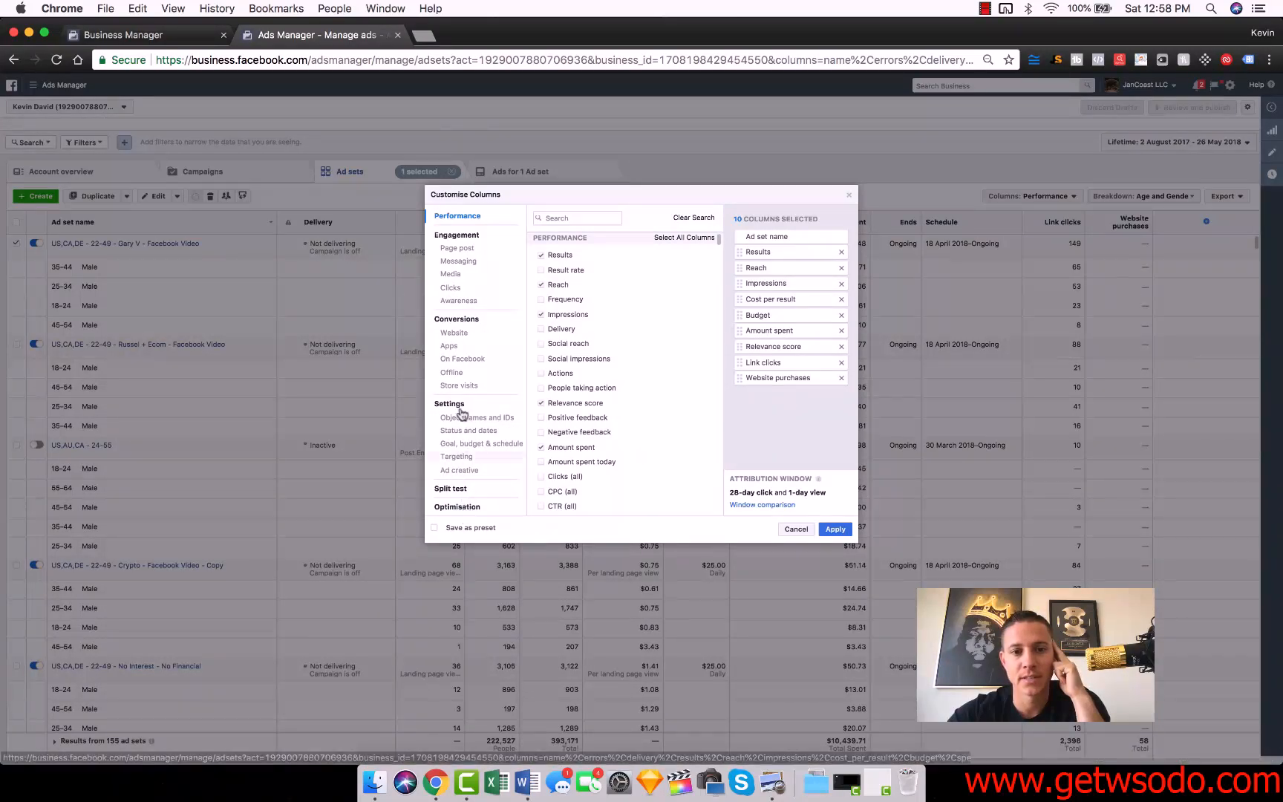
pyautogui.click(455, 321)
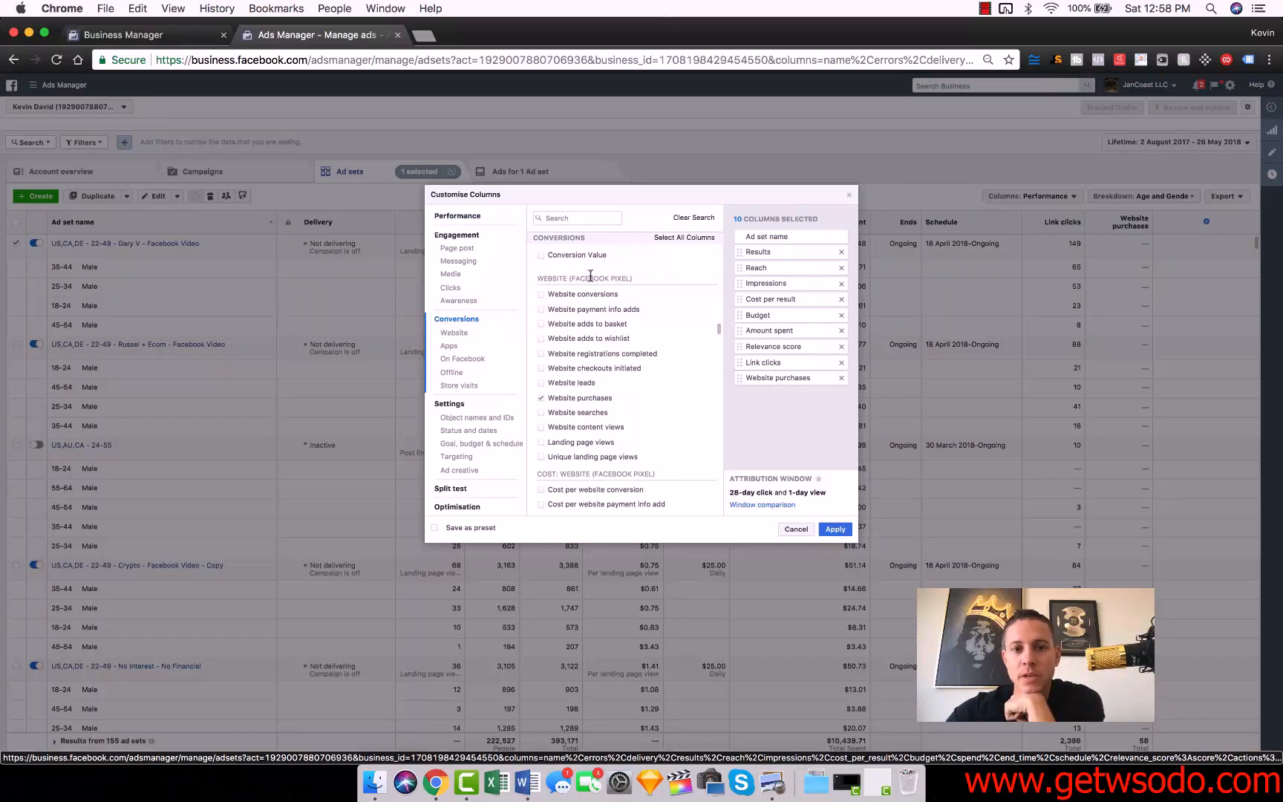
pyautogui.scroll(-1, 604, 367)
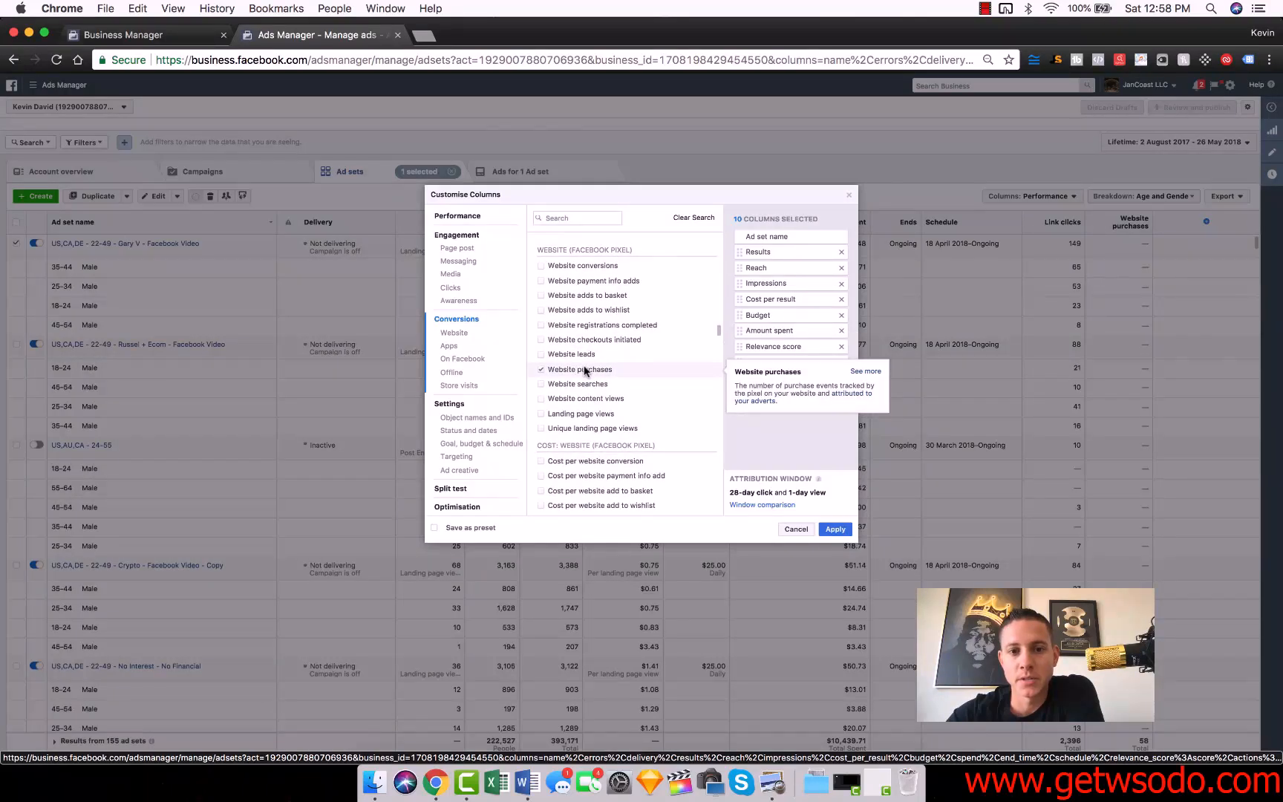
pyautogui.scroll(-4, 586, 371)
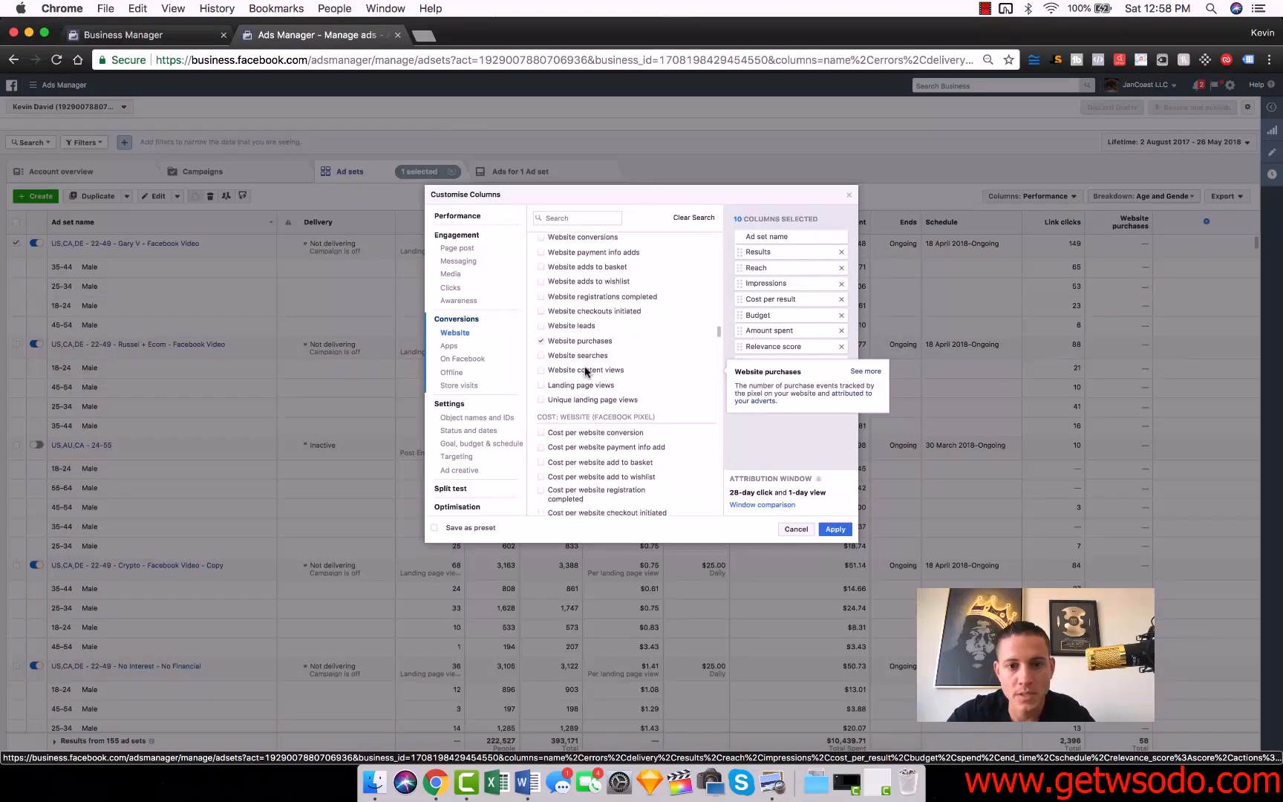
pyautogui.scroll(-3, 585, 372)
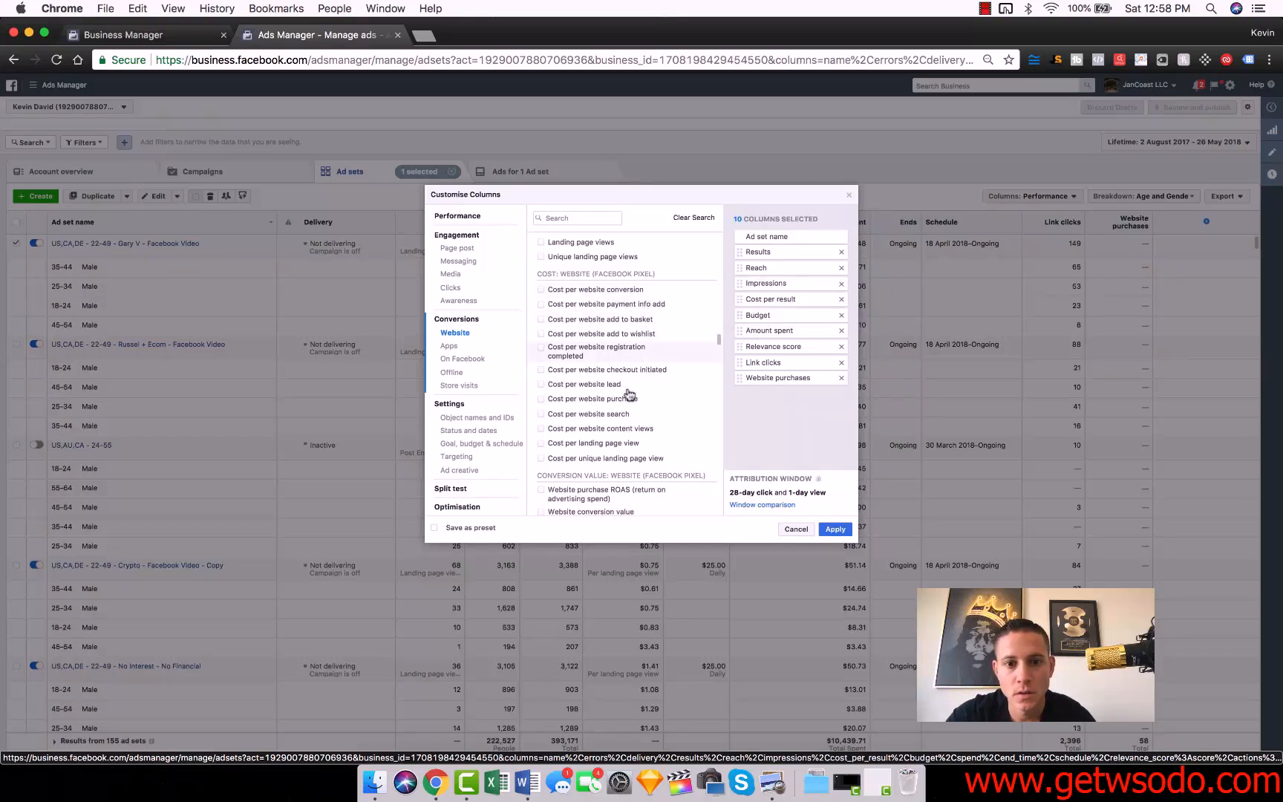
pyautogui.click(582, 399)
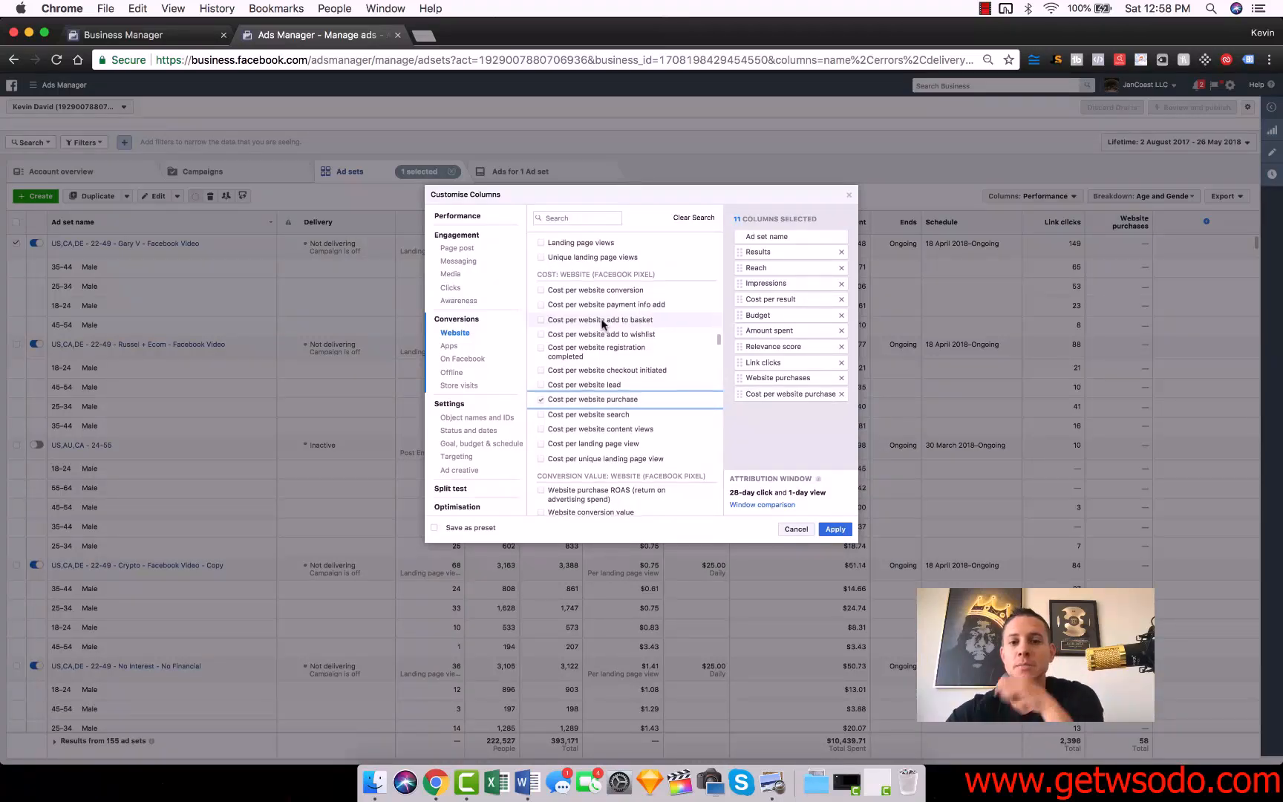
# Step: Apply the customised columns and narrow the Amount spent and Ad set name columns so the purchase metrics fit closer together
pyautogui.scroll(1, 603, 325)
pyautogui.scroll(-1, 603, 324)
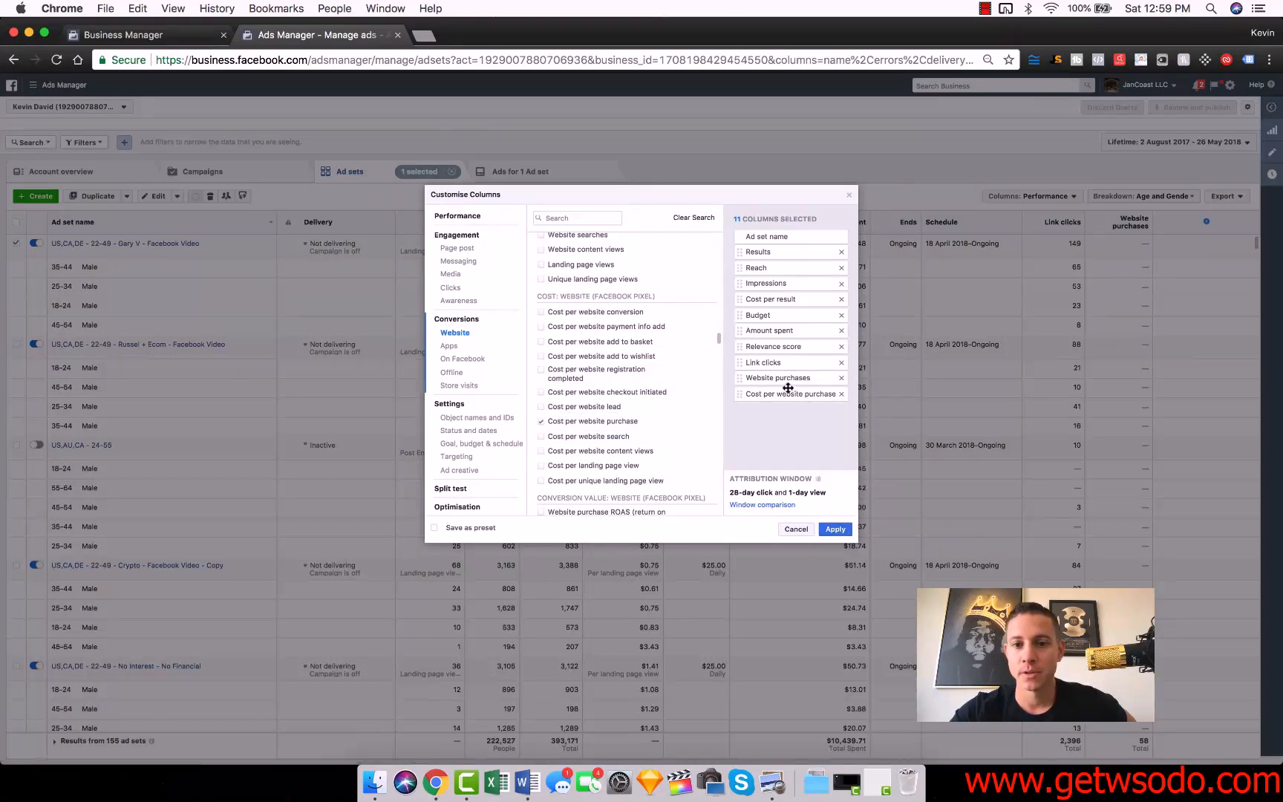
pyautogui.click(835, 531)
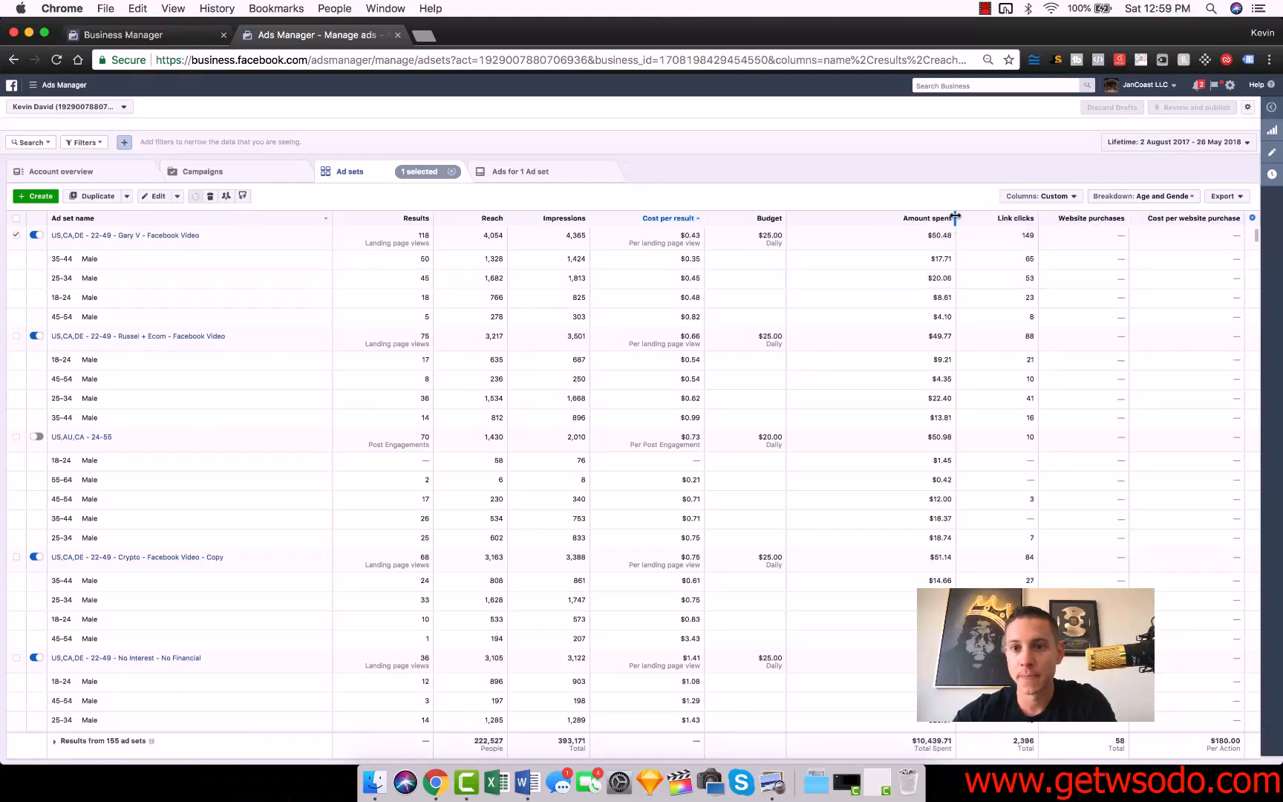
pyautogui.moveTo(956, 218); pyautogui.dragTo(857, 222)
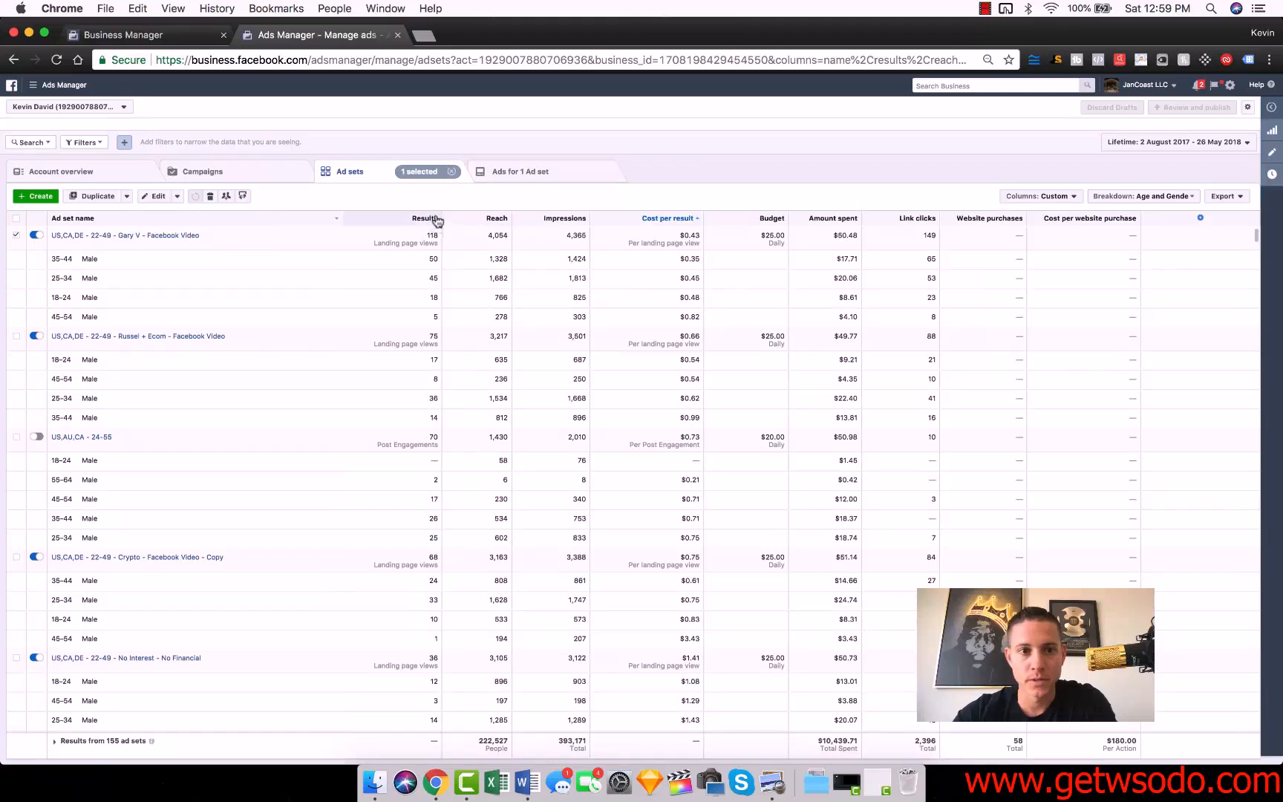
pyautogui.moveTo(343, 219); pyautogui.dragTo(238, 218)
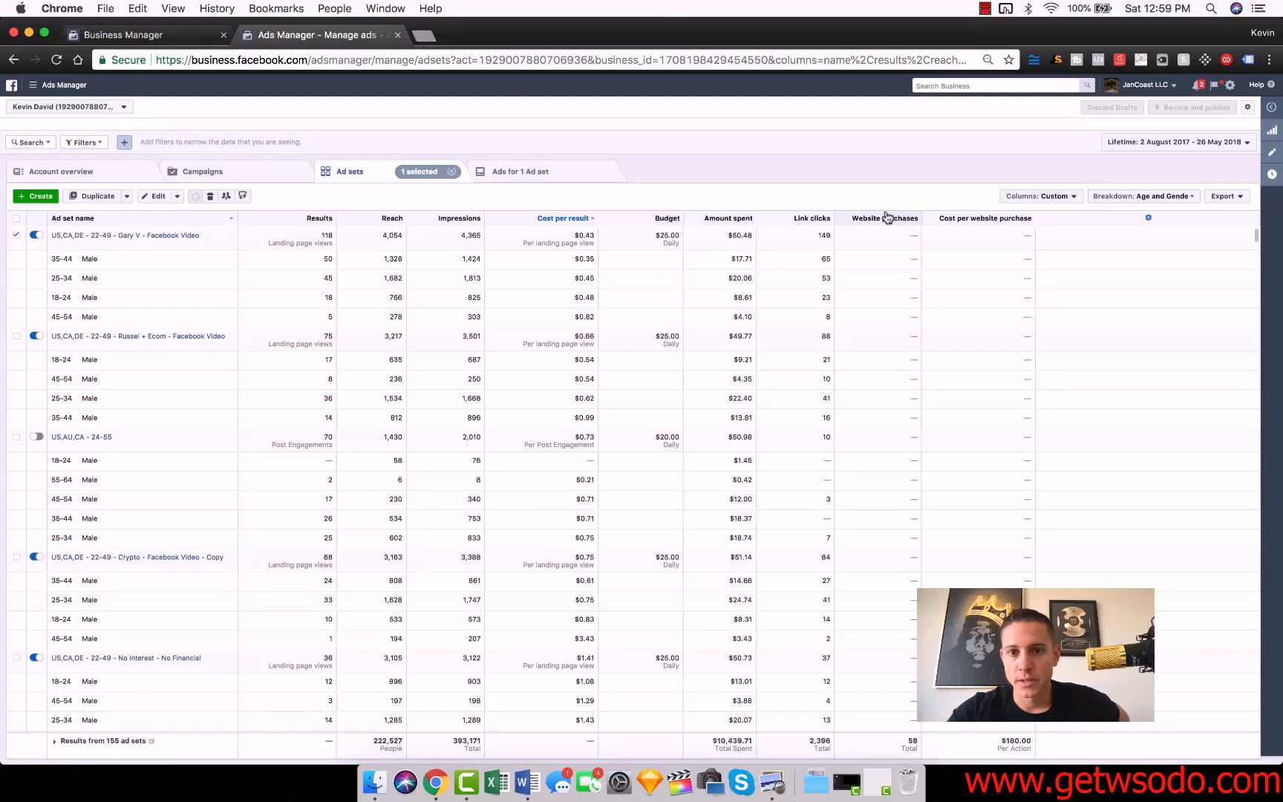
# Step: Clear the ad set selection and sort the ad sets by most Website purchases
pyautogui.moveTo(888, 217)
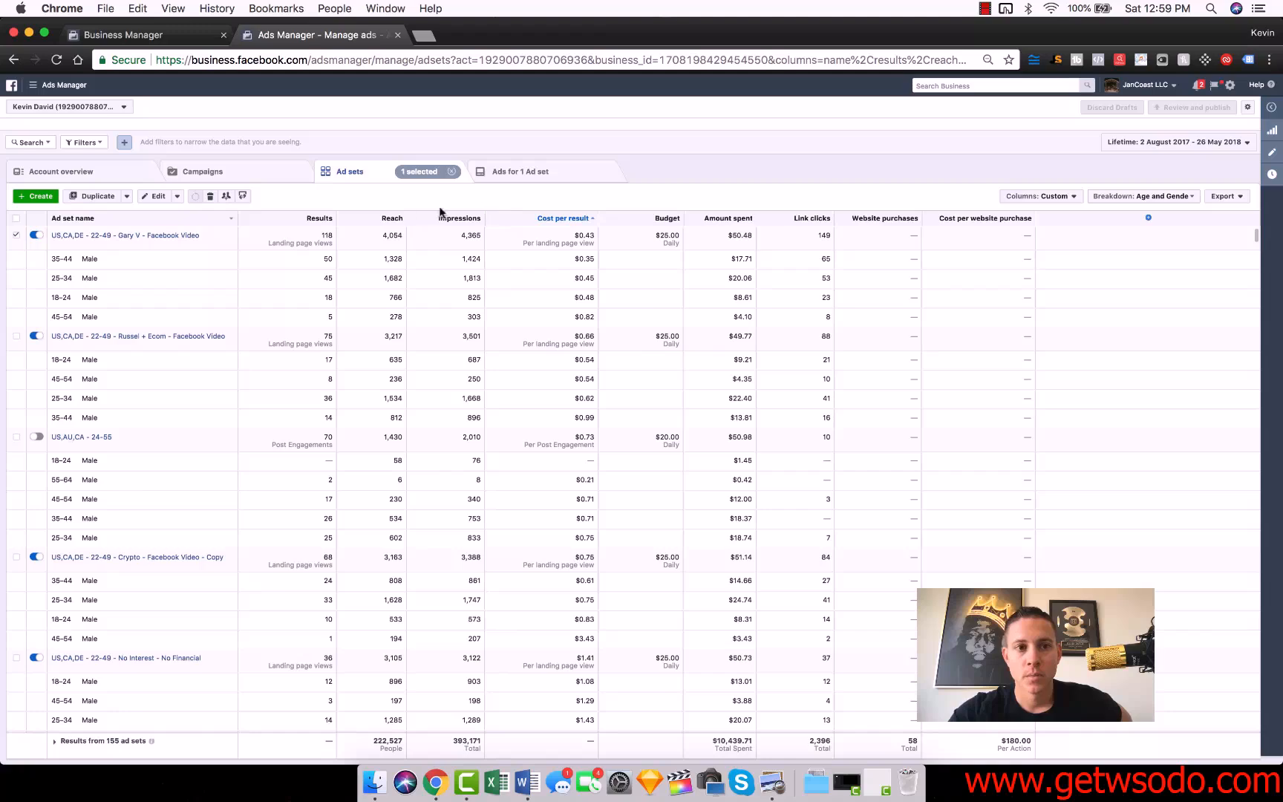
pyautogui.click(451, 172)
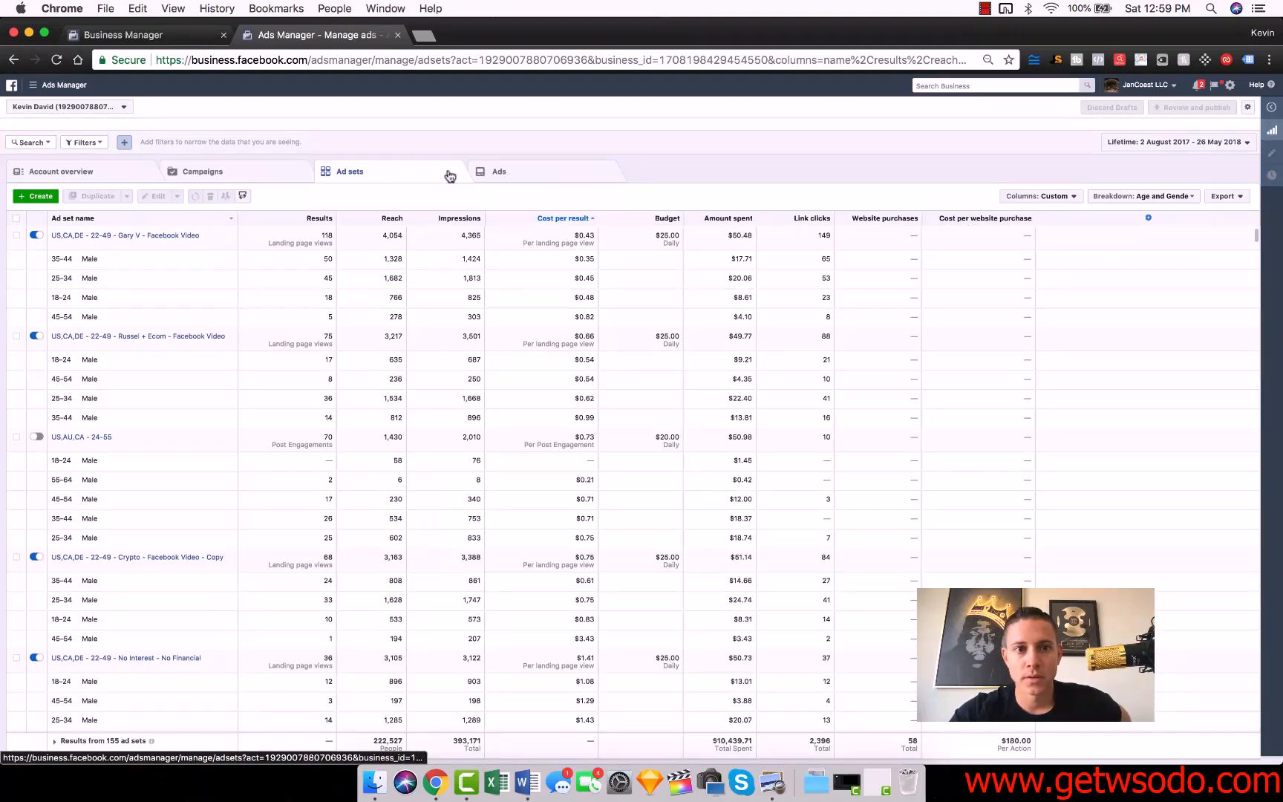
pyautogui.click(887, 218)
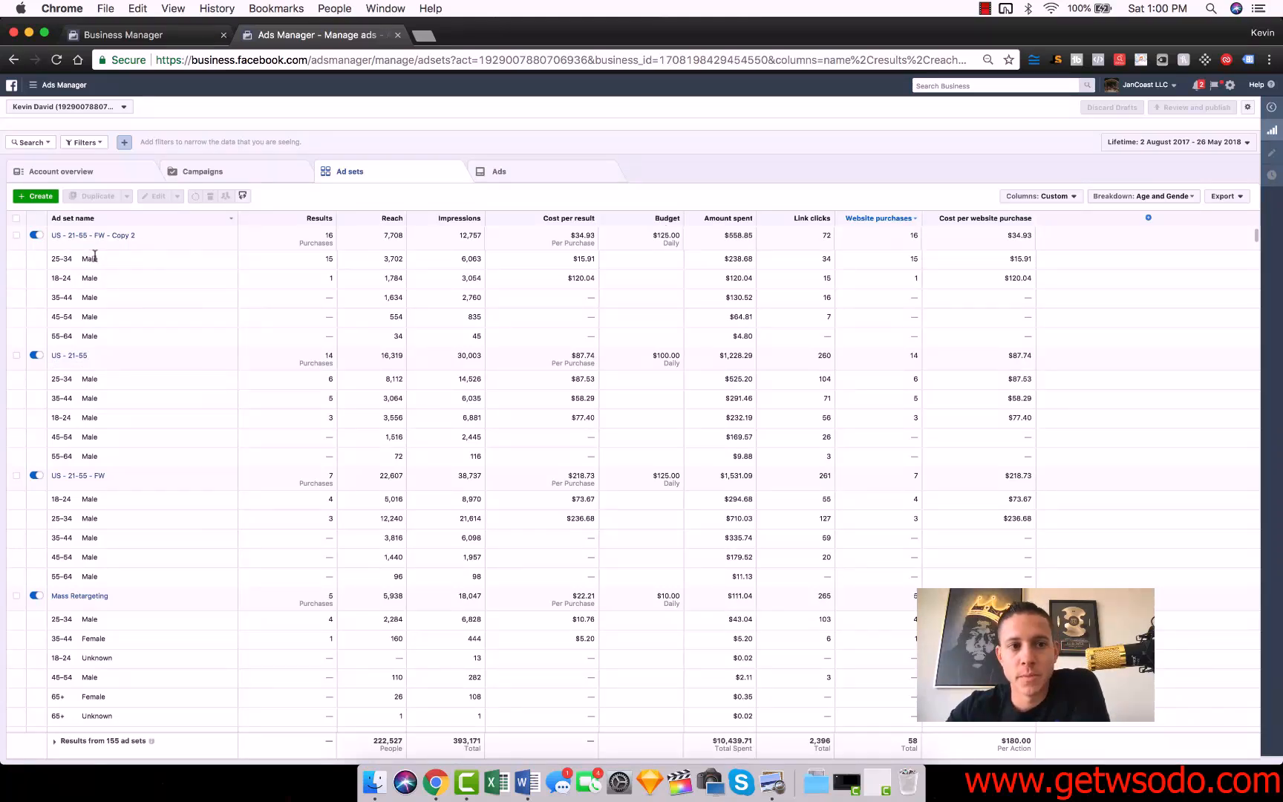
# Step: Compare website purchases and cost per purchase across the male age groups of the "US - 21-55 - FW - Copy 2" ad set
pyautogui.moveTo(104, 260); pyautogui.dragTo(59, 260)
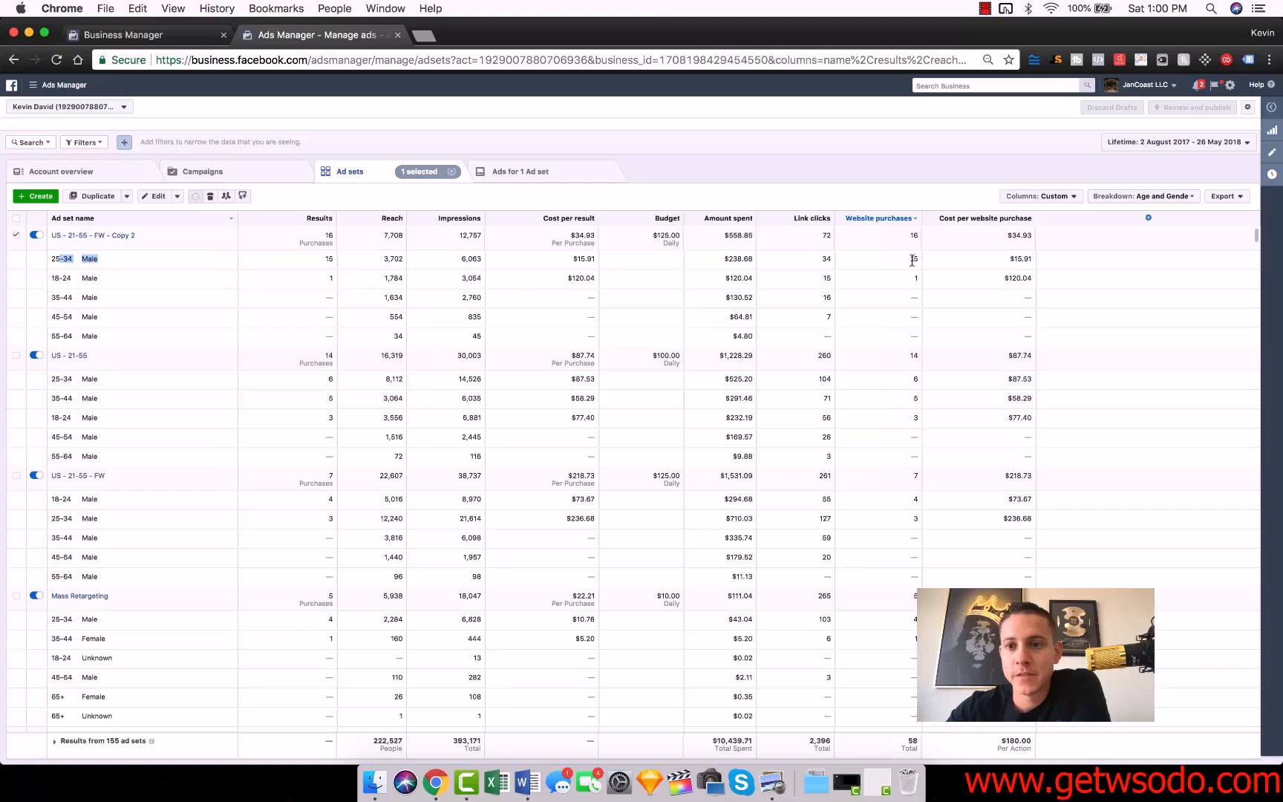
pyautogui.moveTo(1008, 259); pyautogui.dragTo(1031, 259)
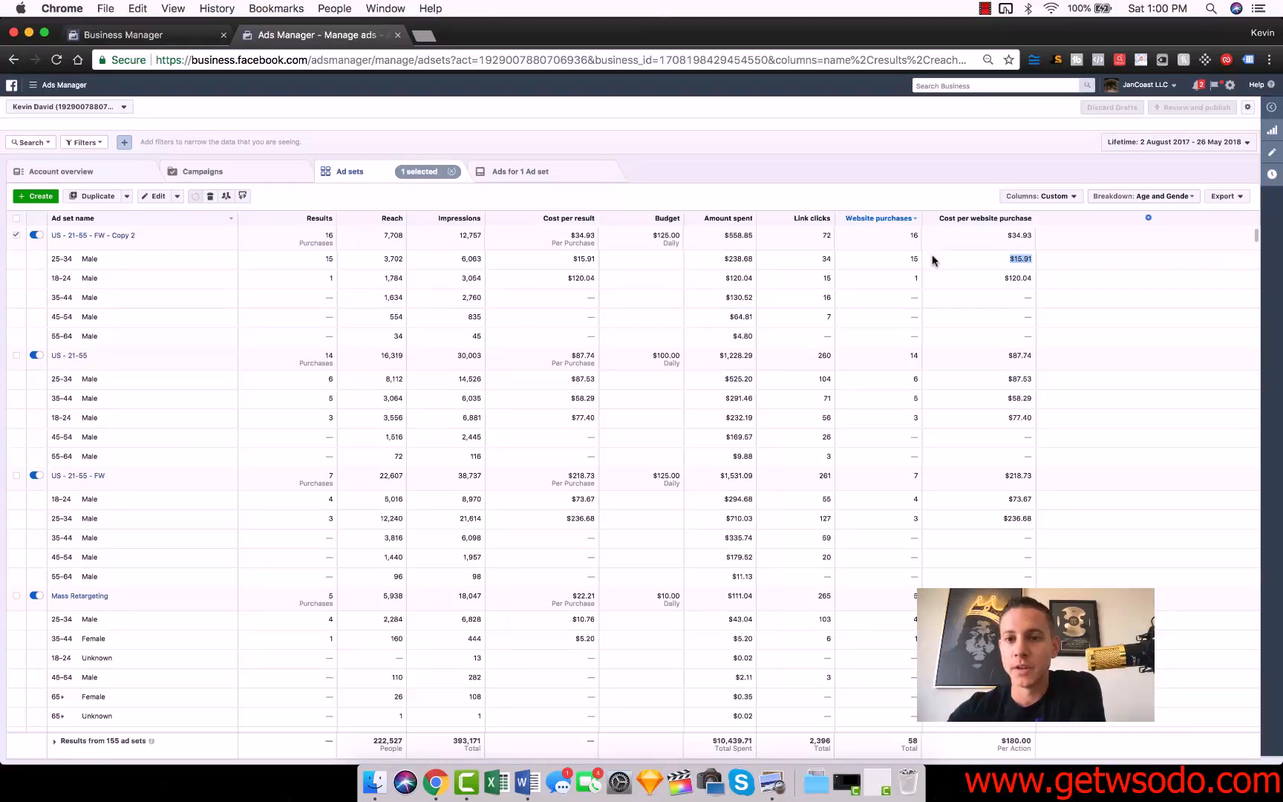
pyautogui.doubleClick(912, 258)
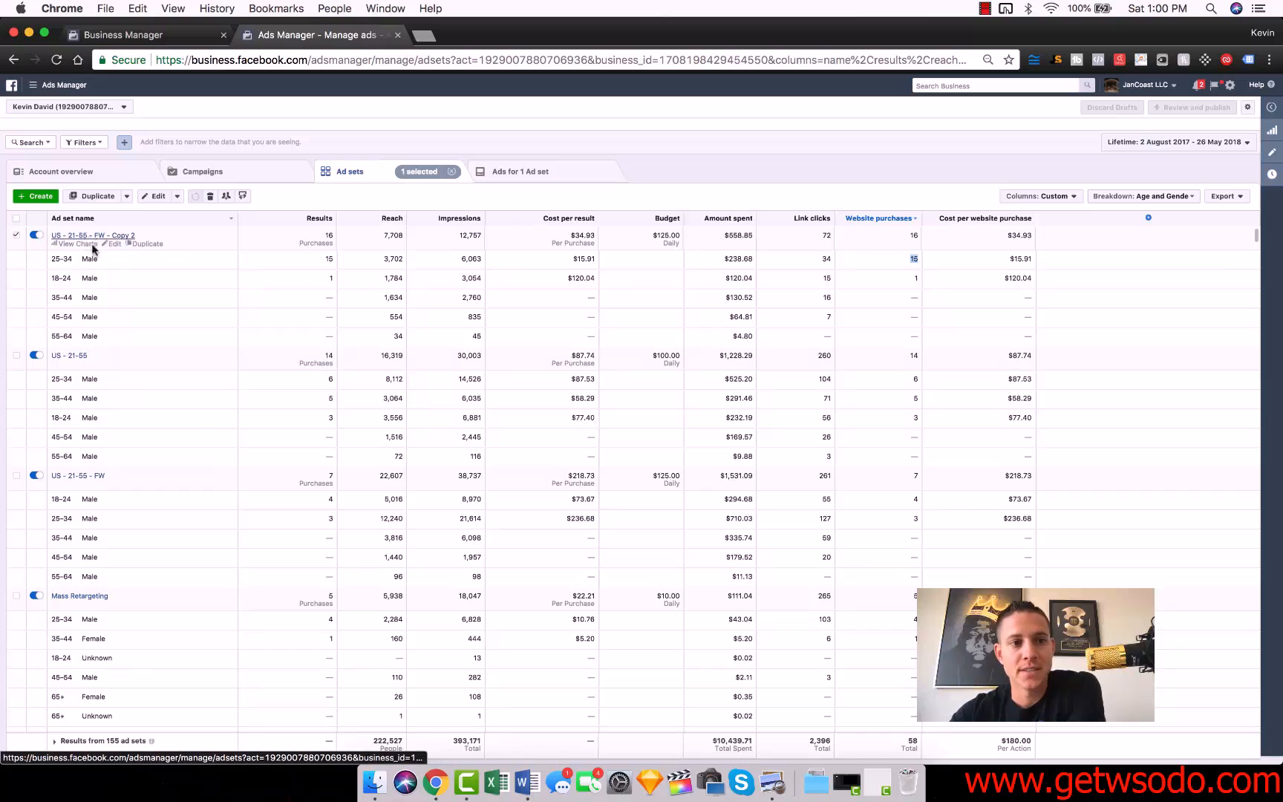
pyautogui.click(50, 260)
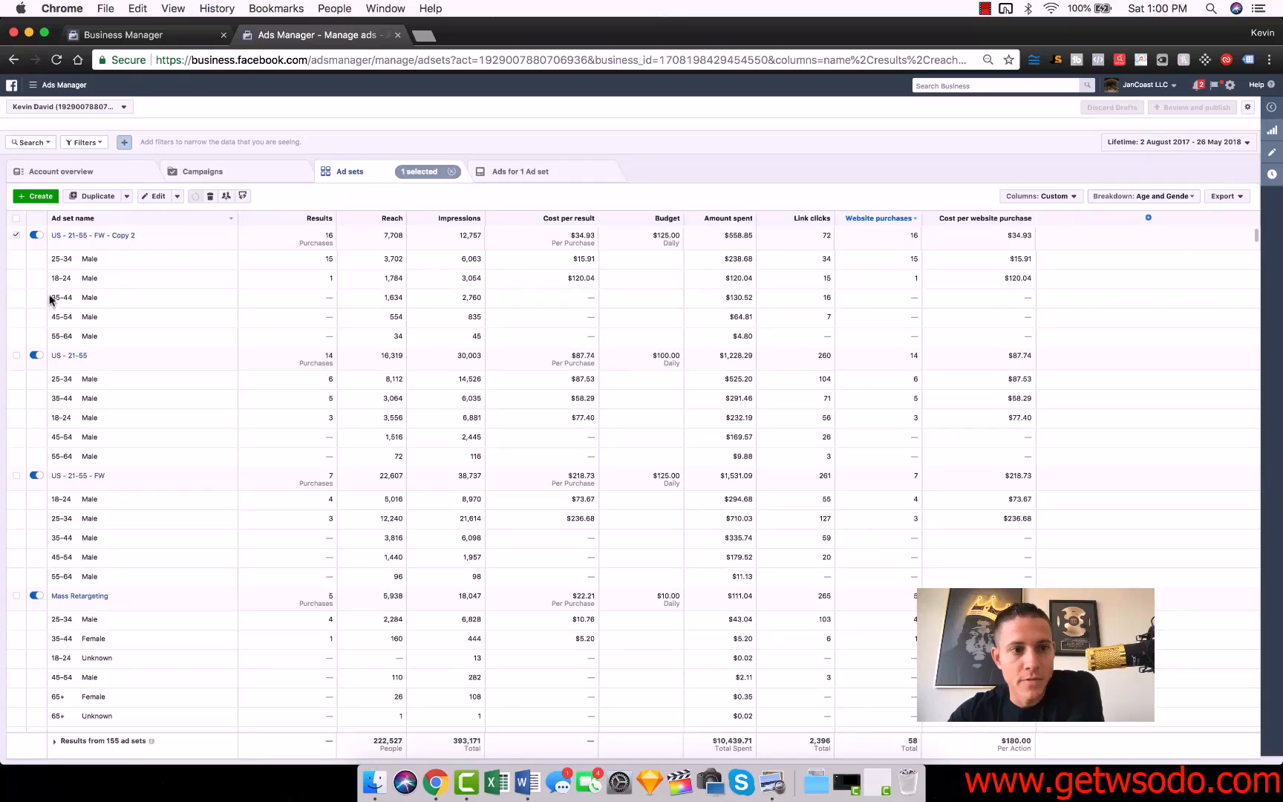
pyautogui.moveTo(50, 298); pyautogui.dragTo(75, 298)
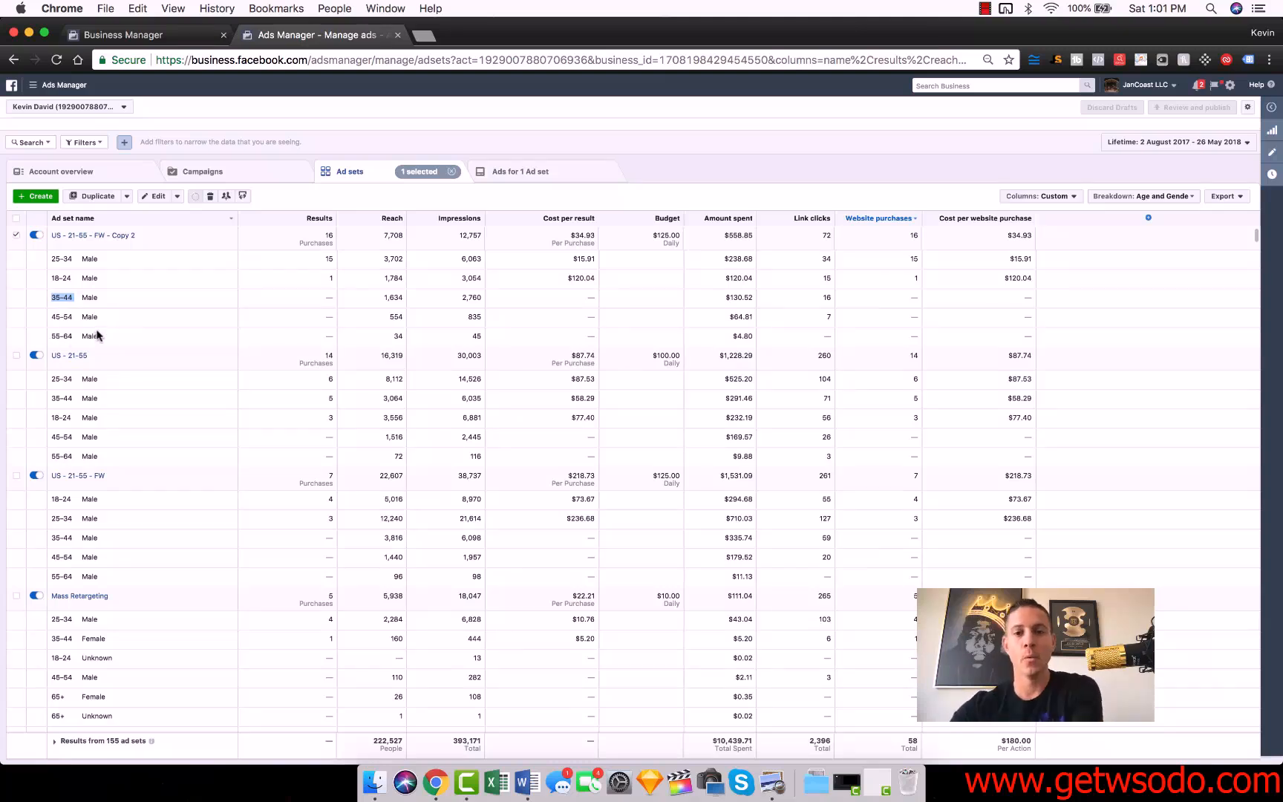
pyautogui.click(64, 275)
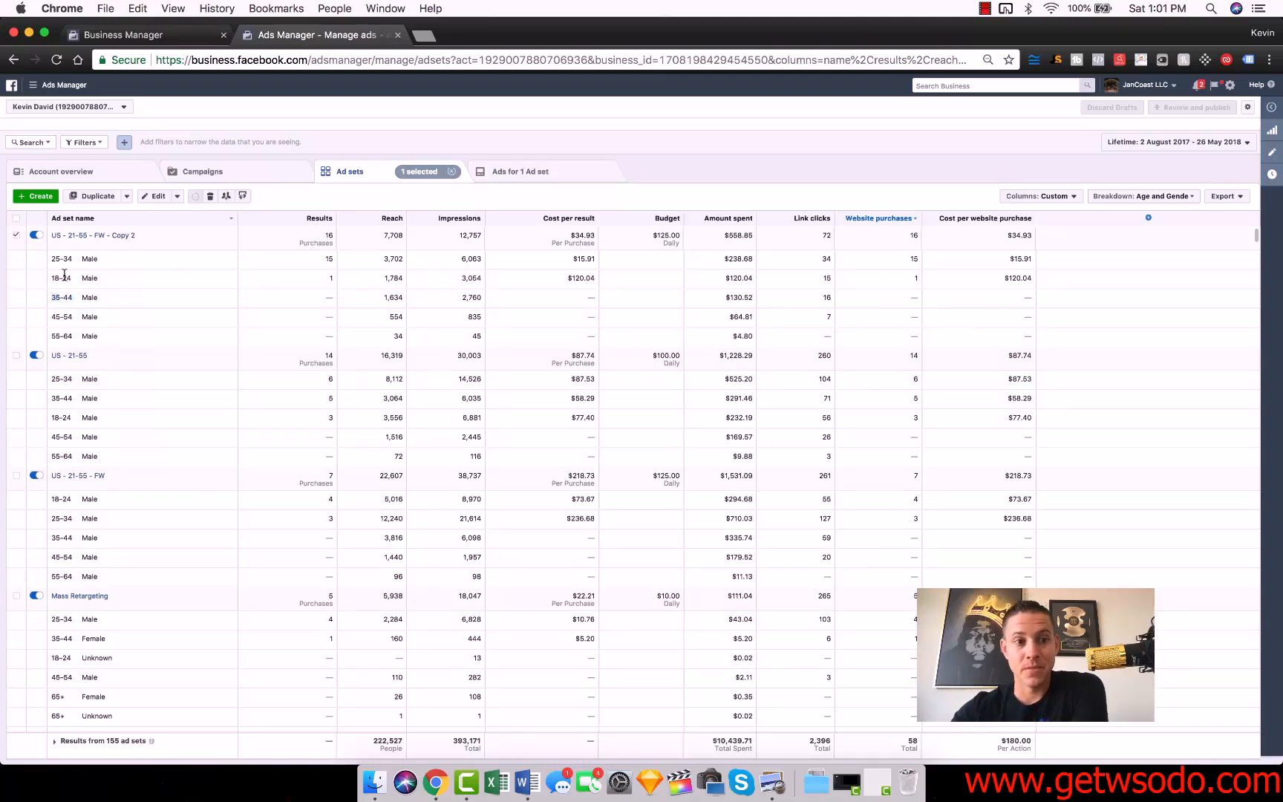
pyautogui.doubleClick(64, 276)
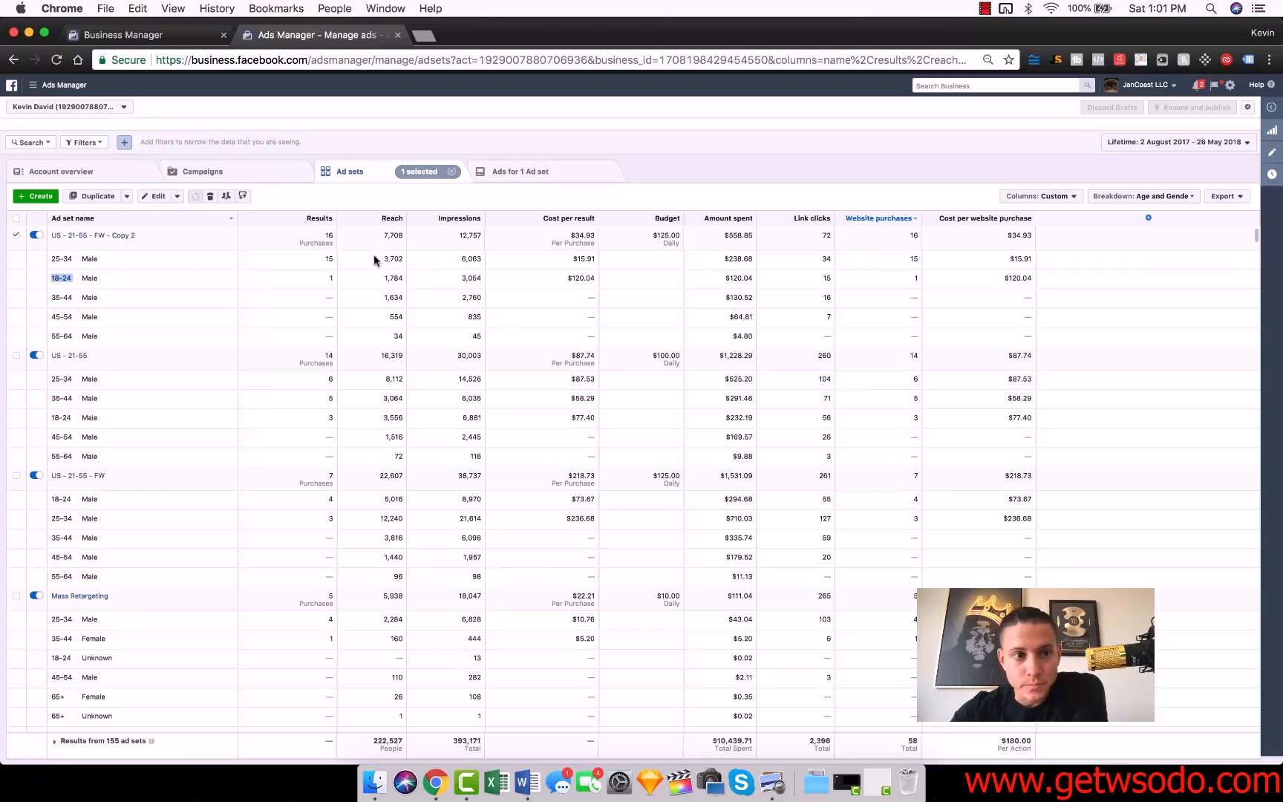
pyautogui.doubleClick(90, 259)
pyautogui.click(68, 259)
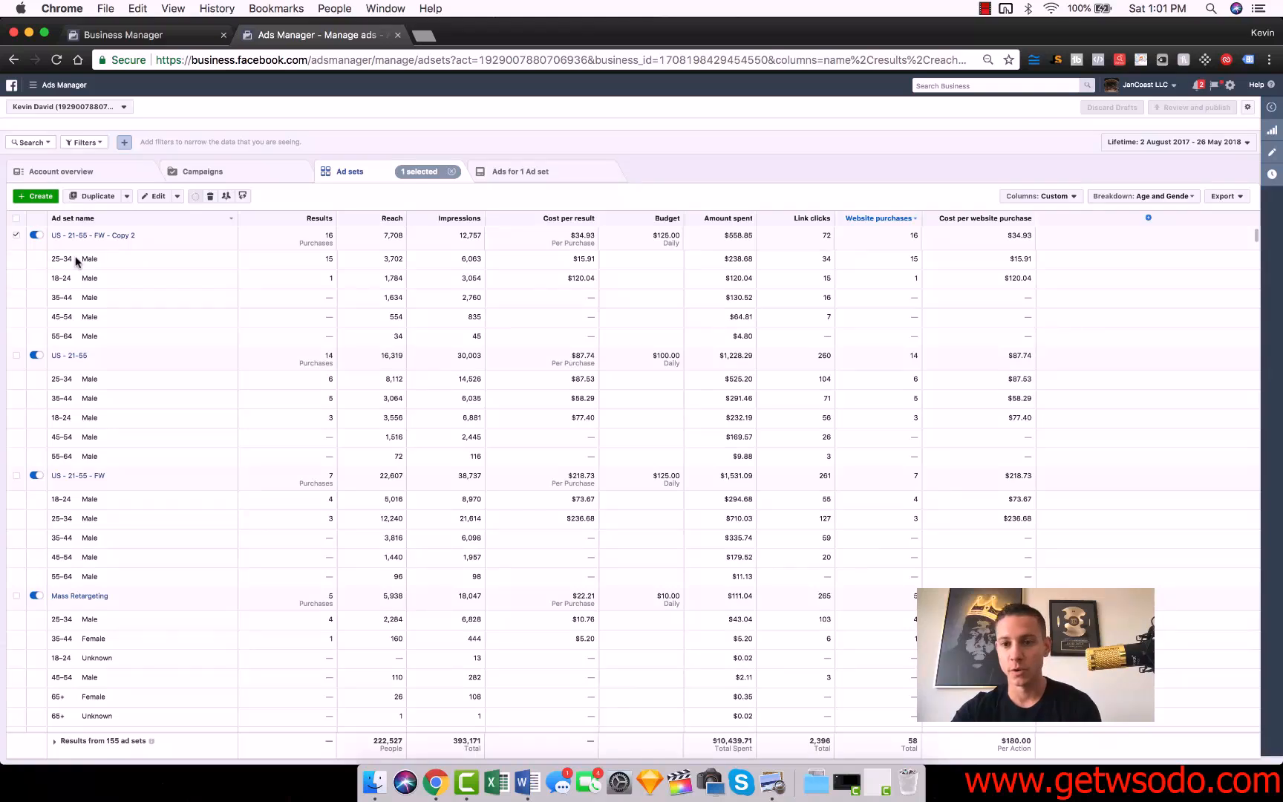
# Step: Examine the age and gender results of the "US - 21-55" and "Mass Retargeting" ad sets
pyautogui.moveTo(105, 360)
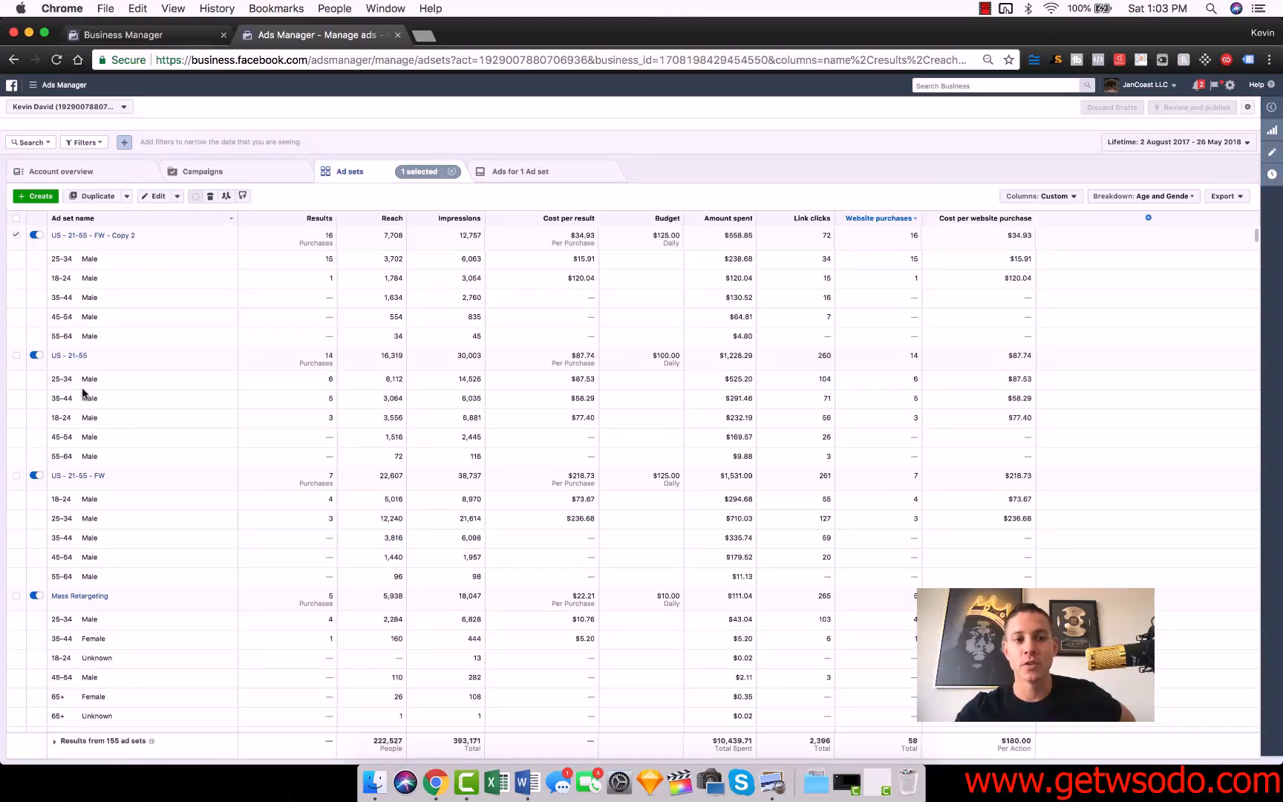
pyautogui.moveTo(67, 361)
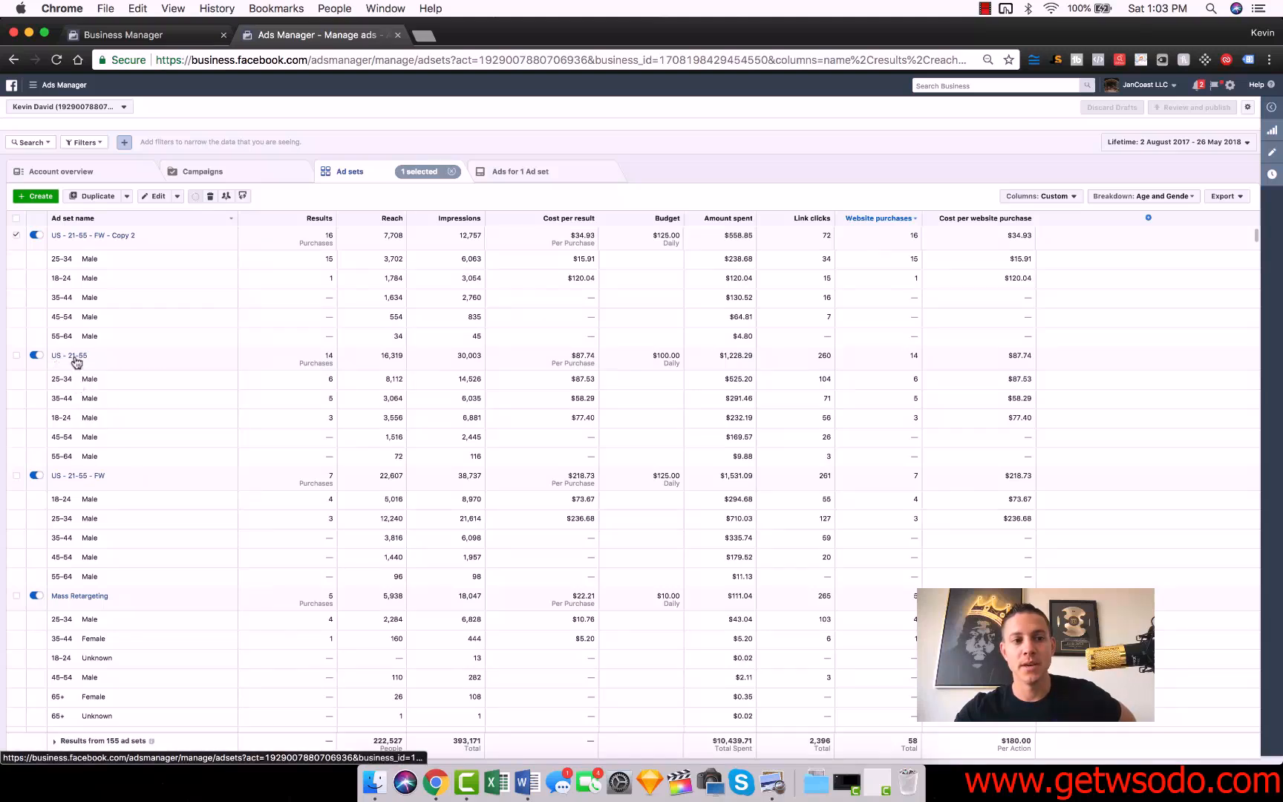
pyautogui.moveTo(73, 398); pyautogui.dragTo(51, 399)
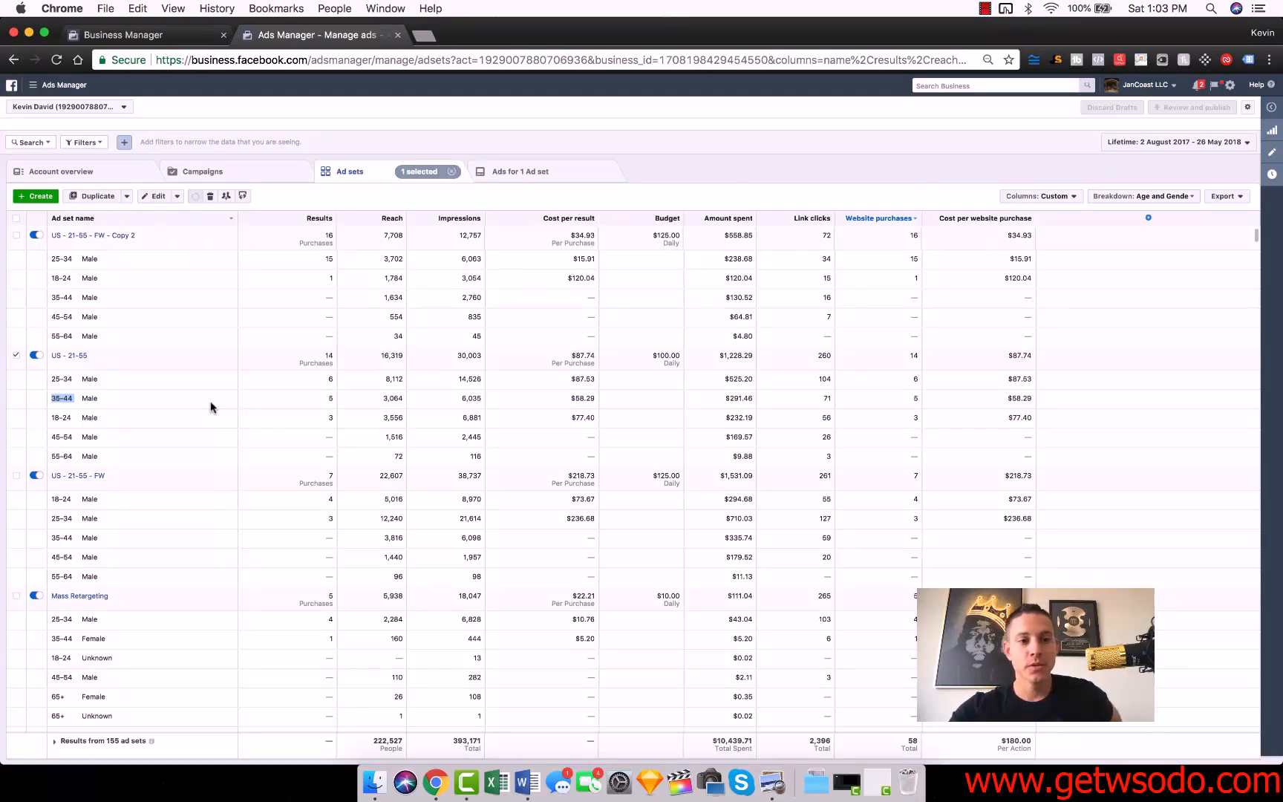
pyautogui.scroll(-3, 119, 416)
pyautogui.scroll(-4, 113, 445)
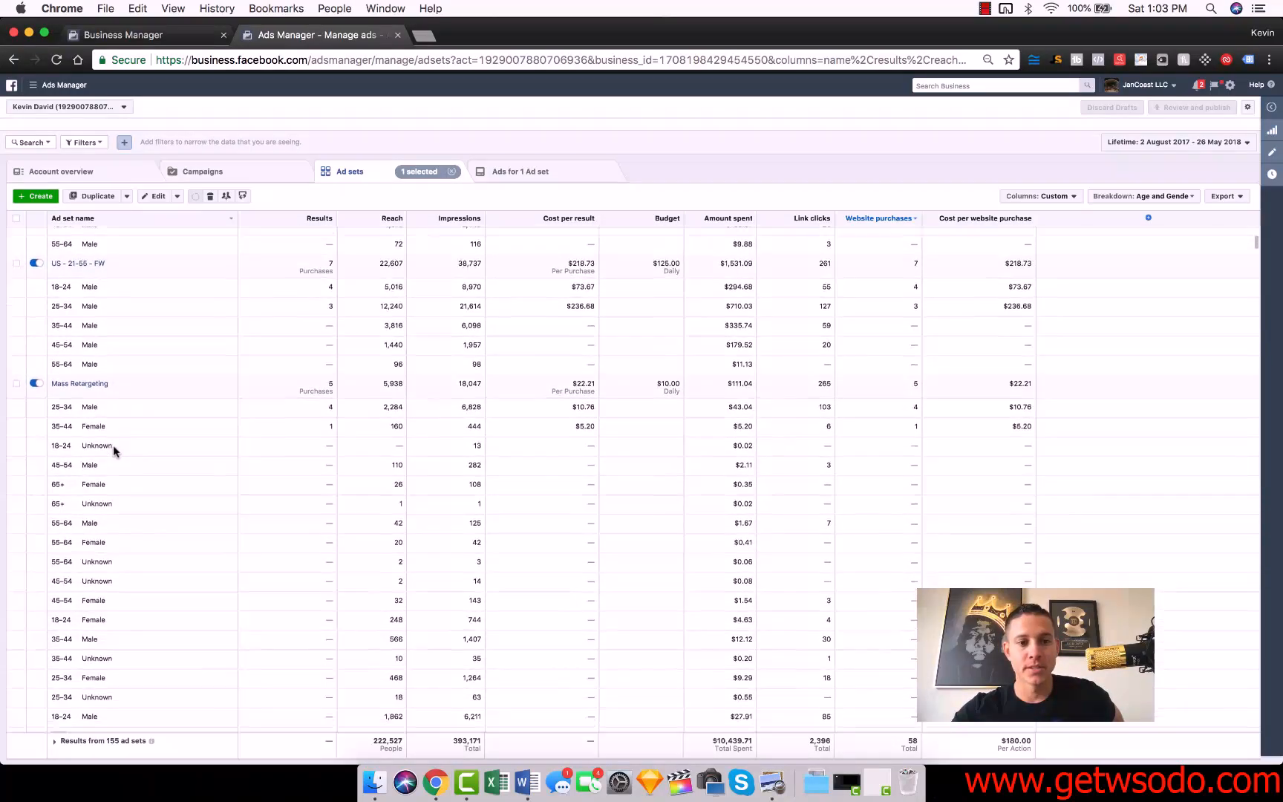
pyautogui.scroll(-1, 113, 444)
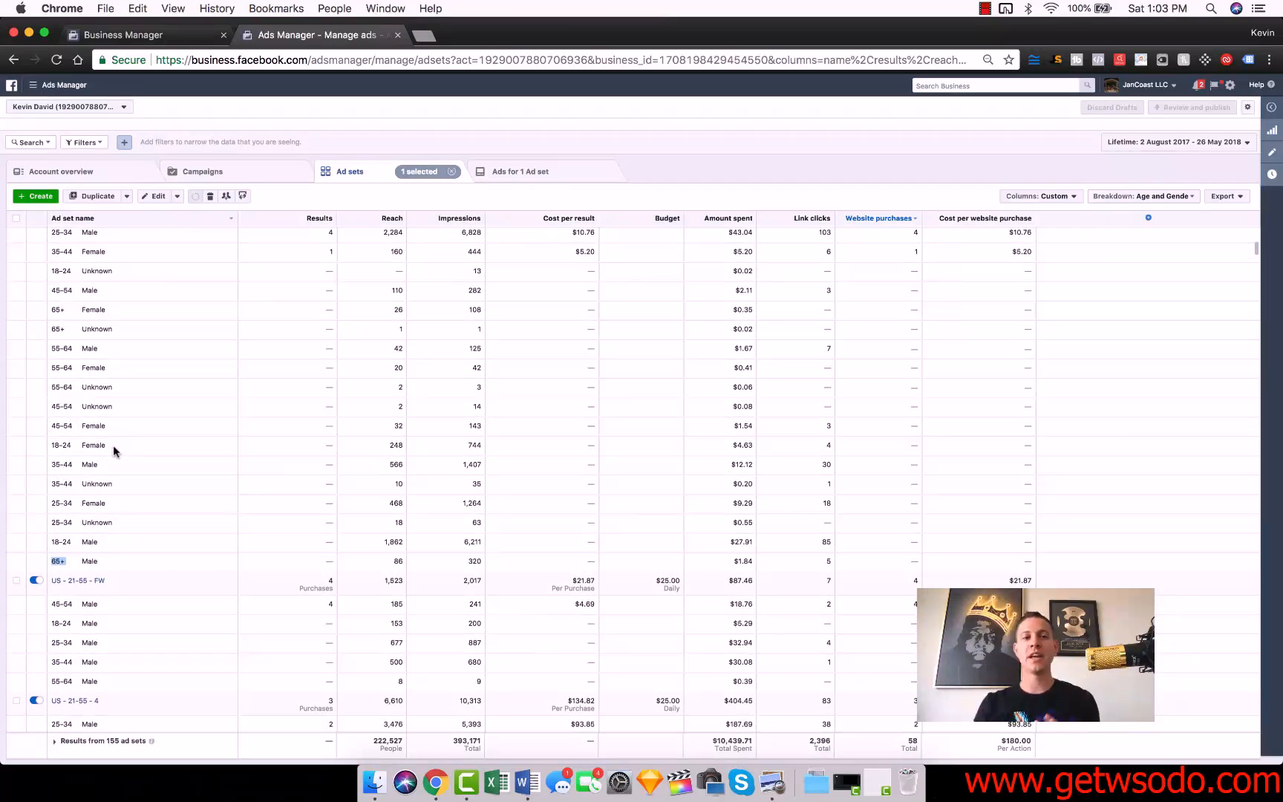
pyautogui.scroll(8, 113, 444)
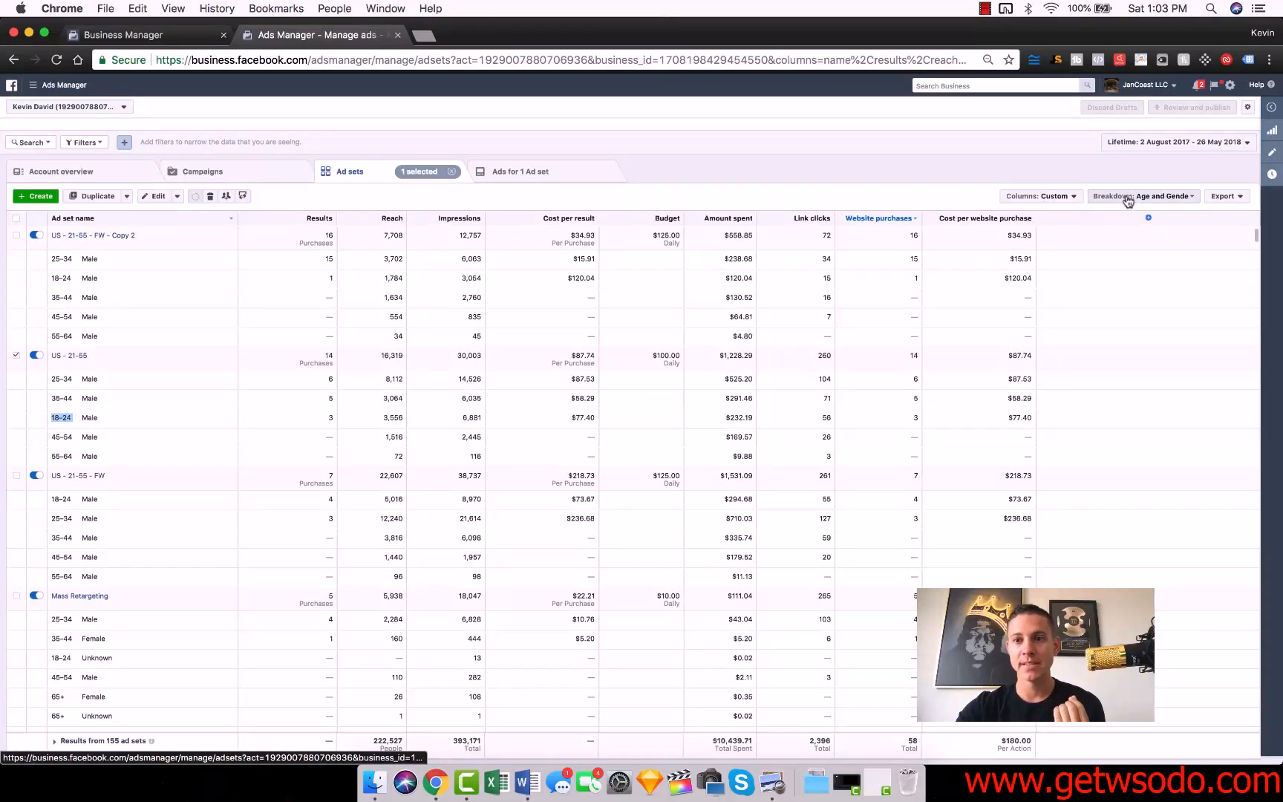
# Step: Look over the delivery breakdown options and the website conversion metrics available when customising columns
pyautogui.click(1127, 197)
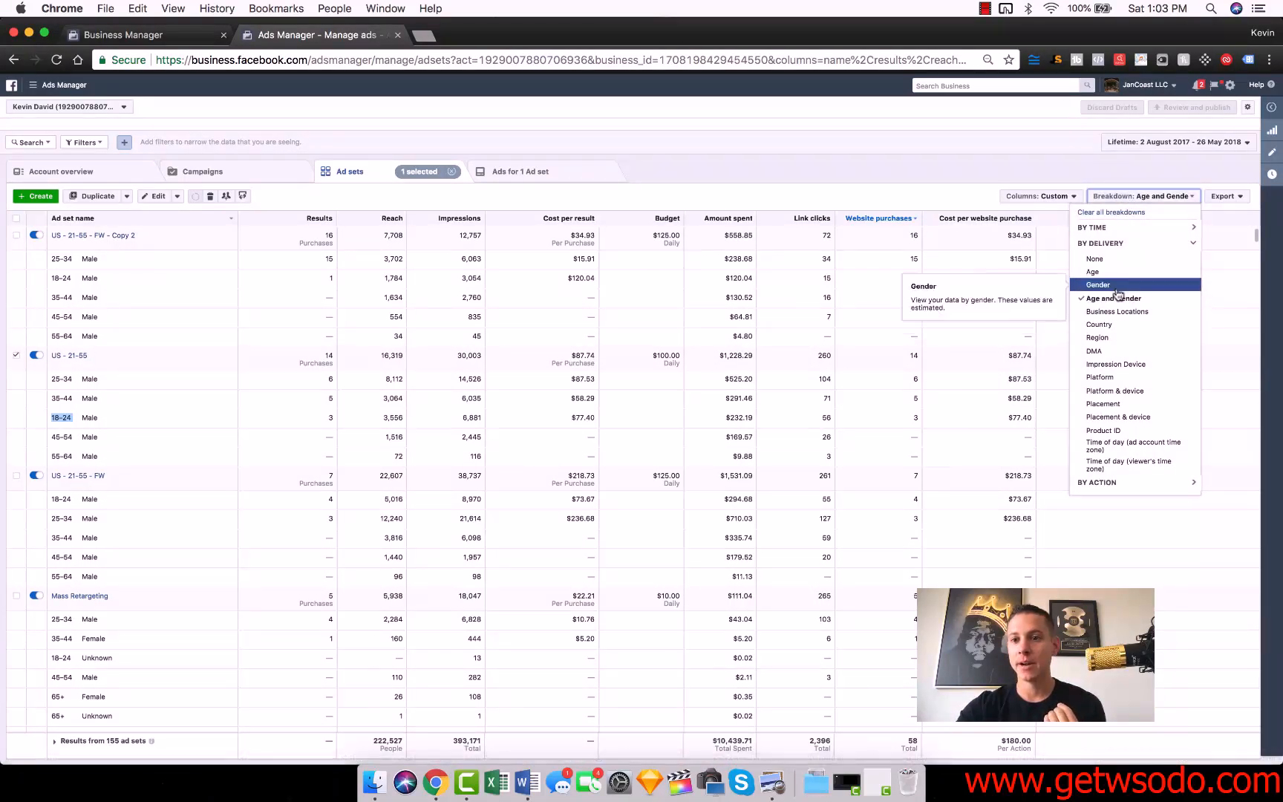
pyautogui.click(1051, 151)
pyautogui.click(1050, 198)
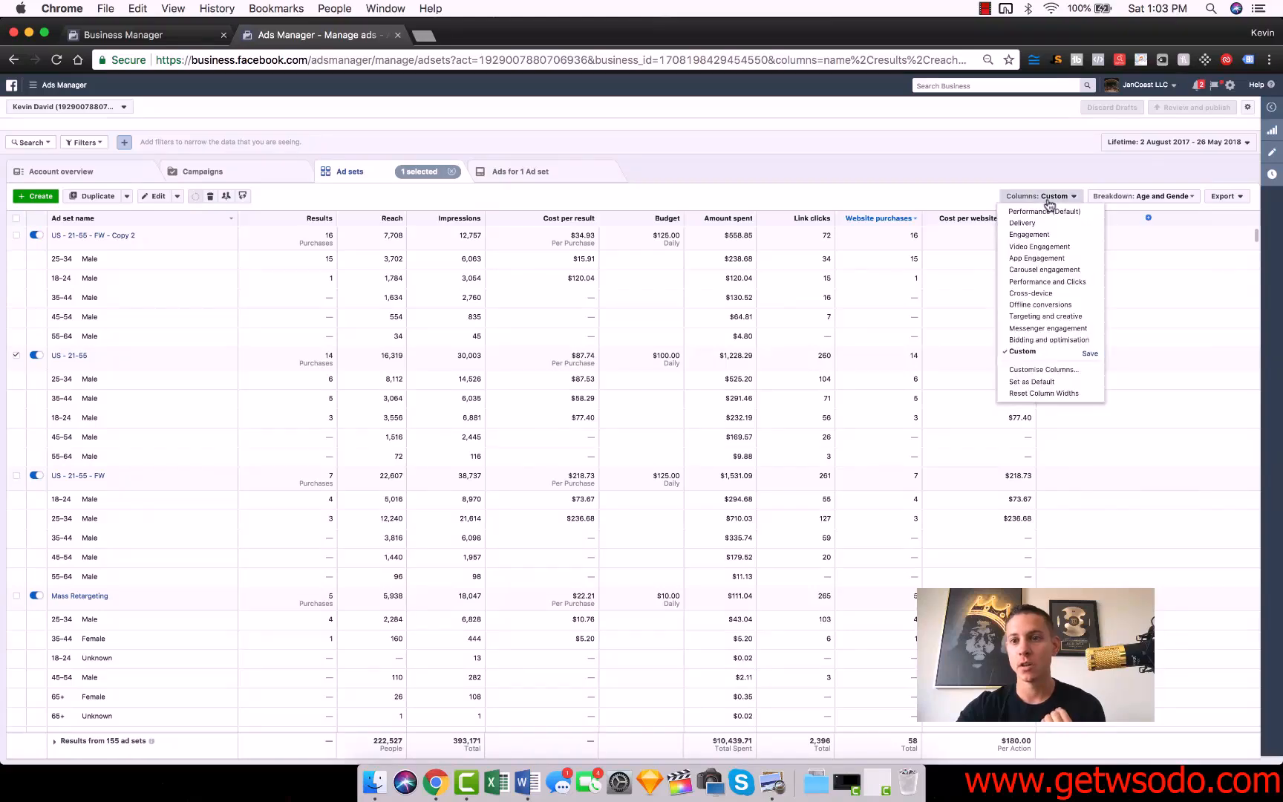
pyautogui.click(1037, 370)
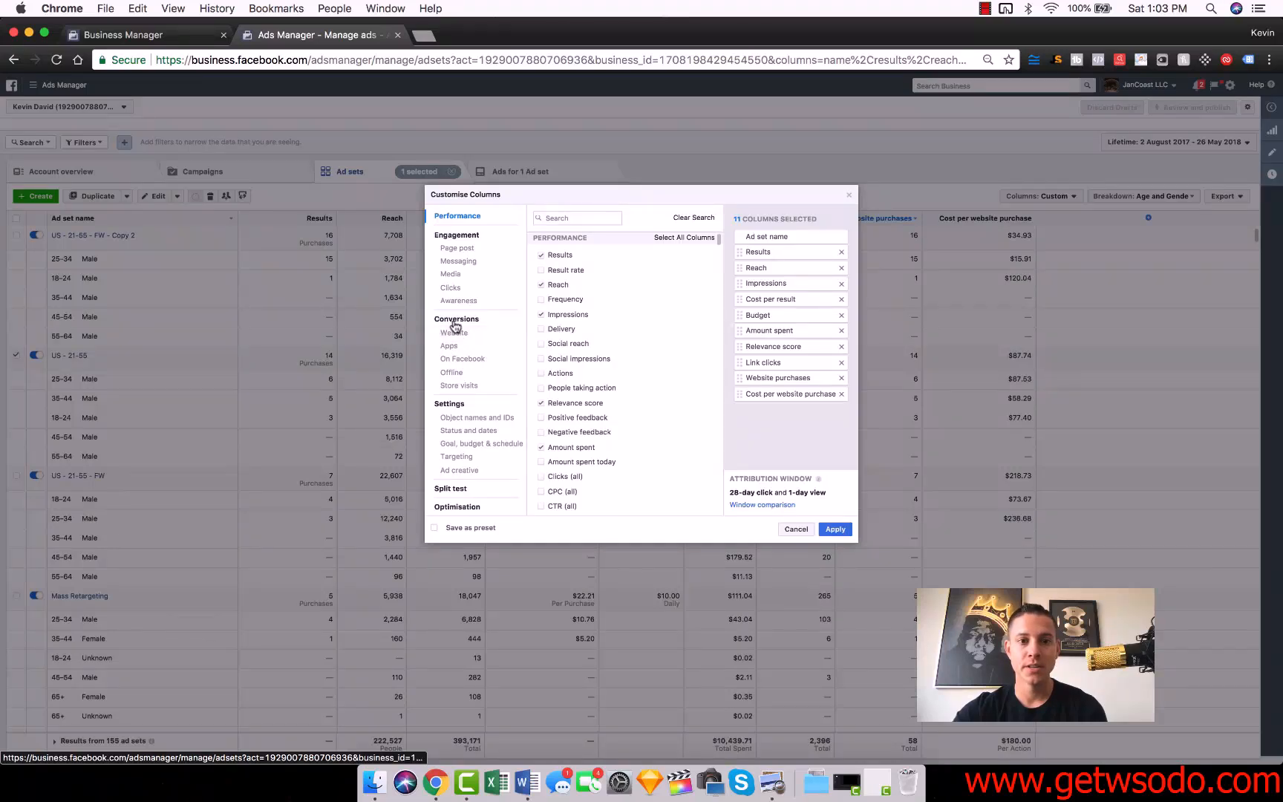
pyautogui.click(454, 322)
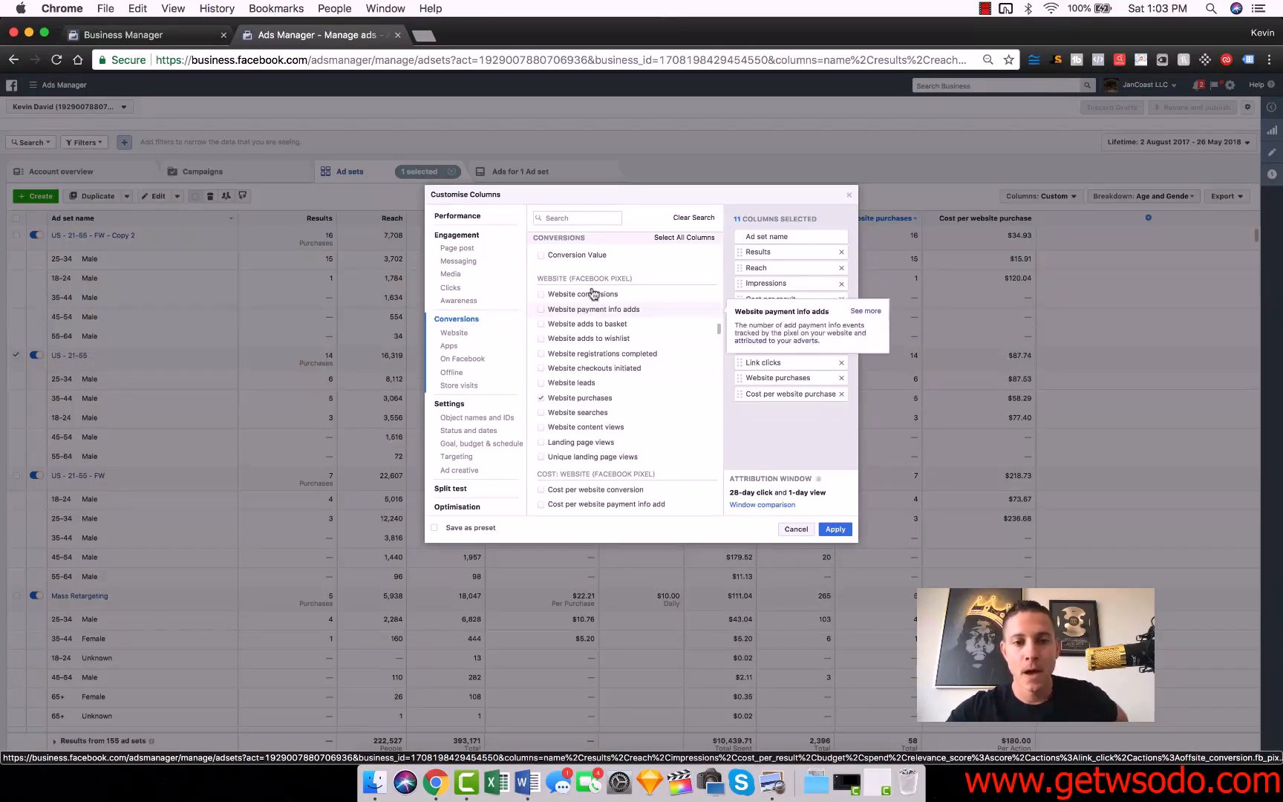
pyautogui.scroll(1, 586, 276)
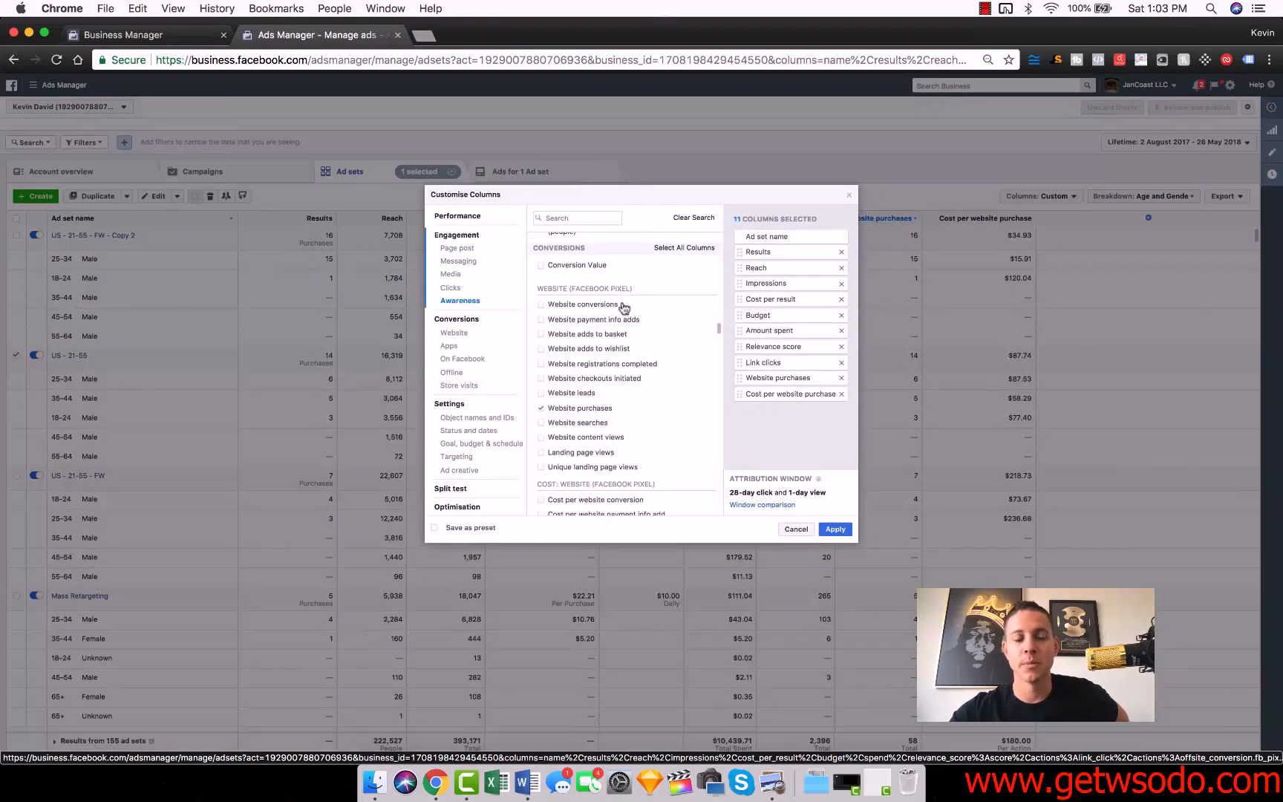
pyautogui.scroll(-1, 624, 308)
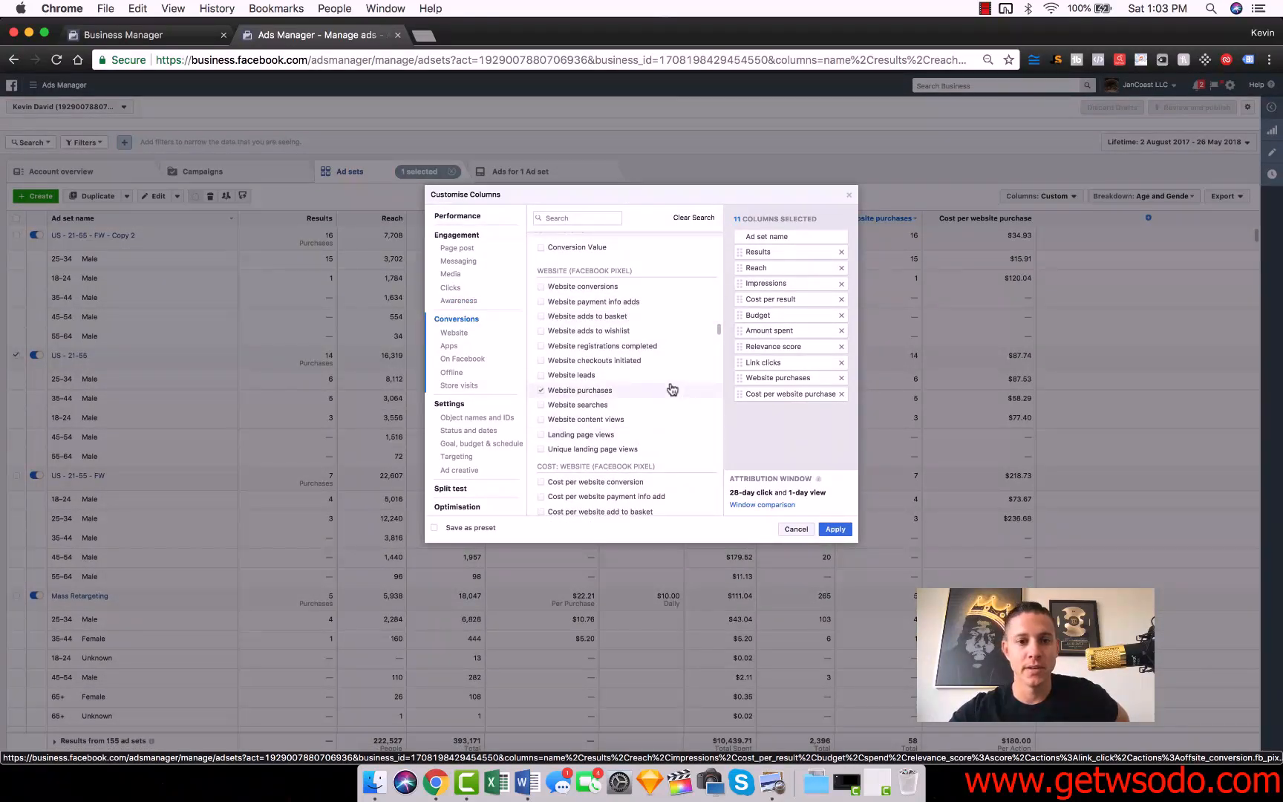
pyautogui.moveTo(588, 378)
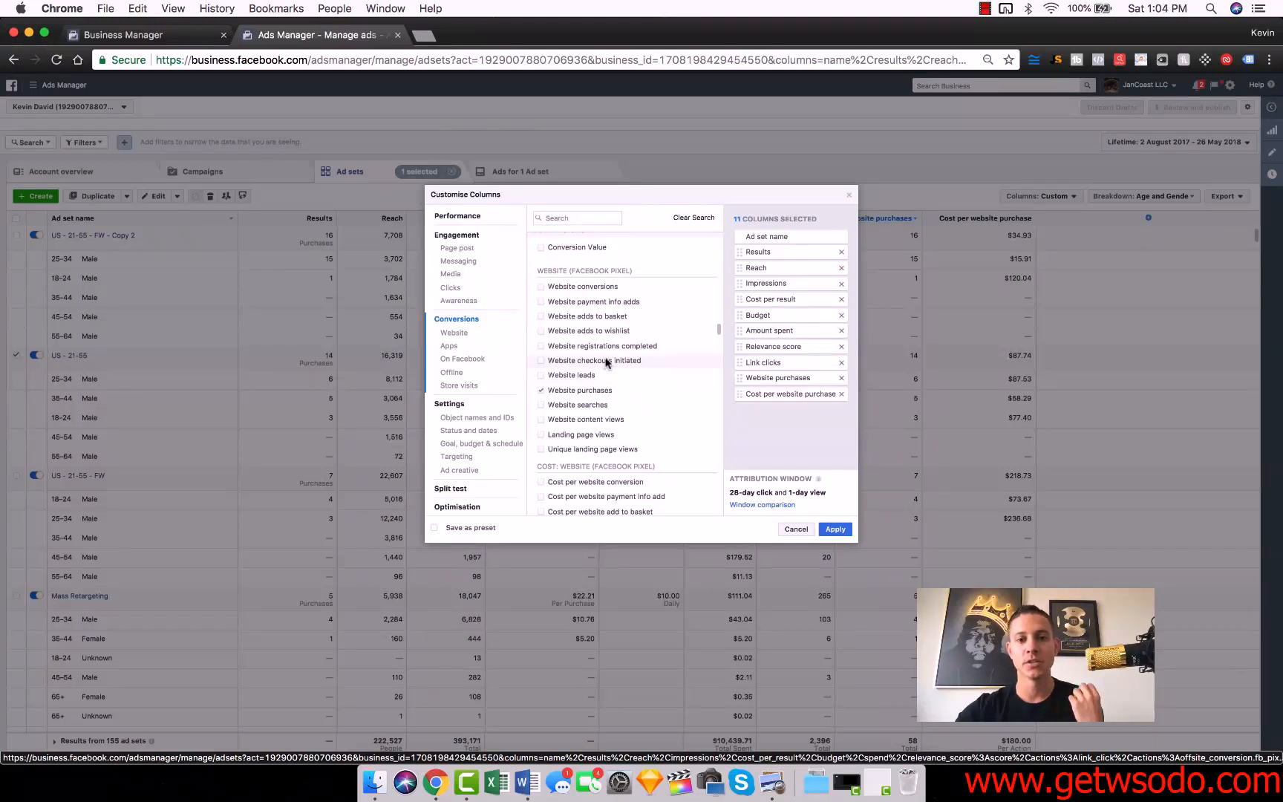
pyautogui.moveTo(621, 350)
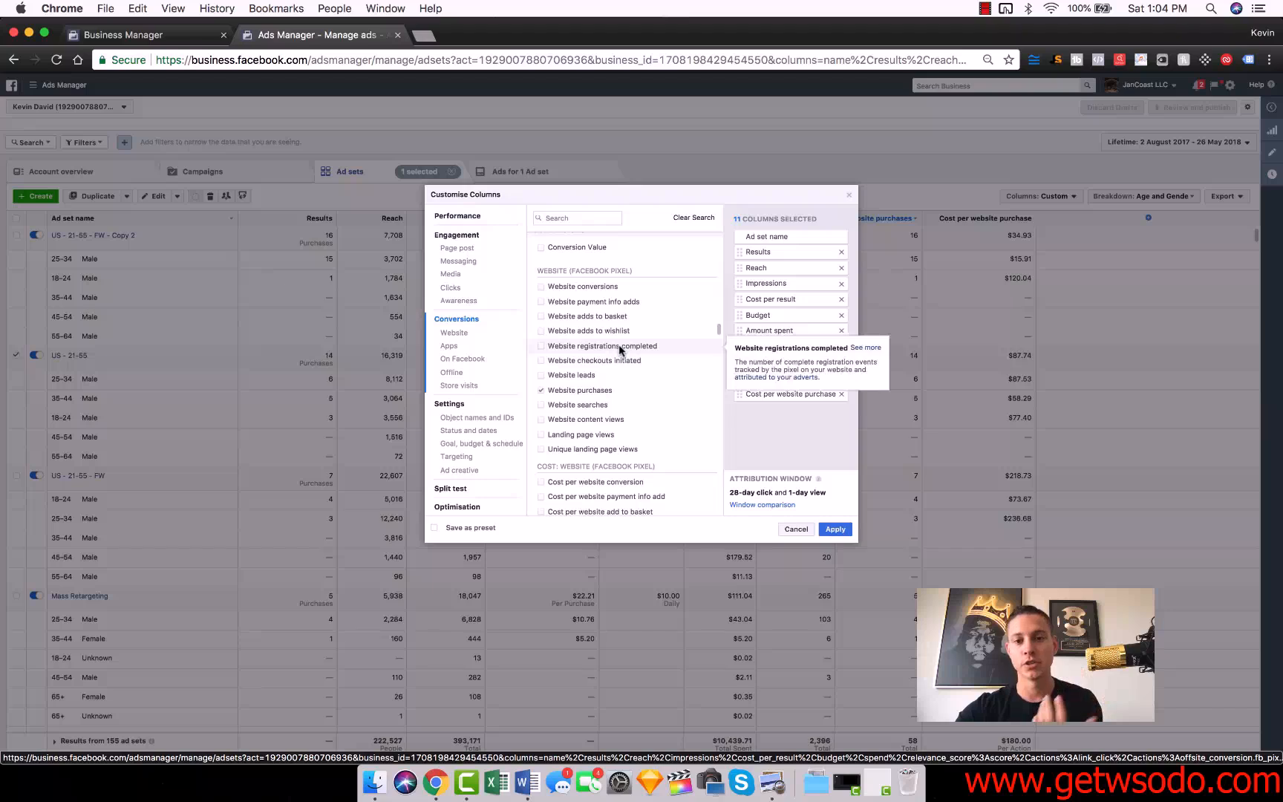
# Step: Review the website cost and conversion value metrics, and leave column customisation without applying anything
pyautogui.scroll(-3, 589, 376)
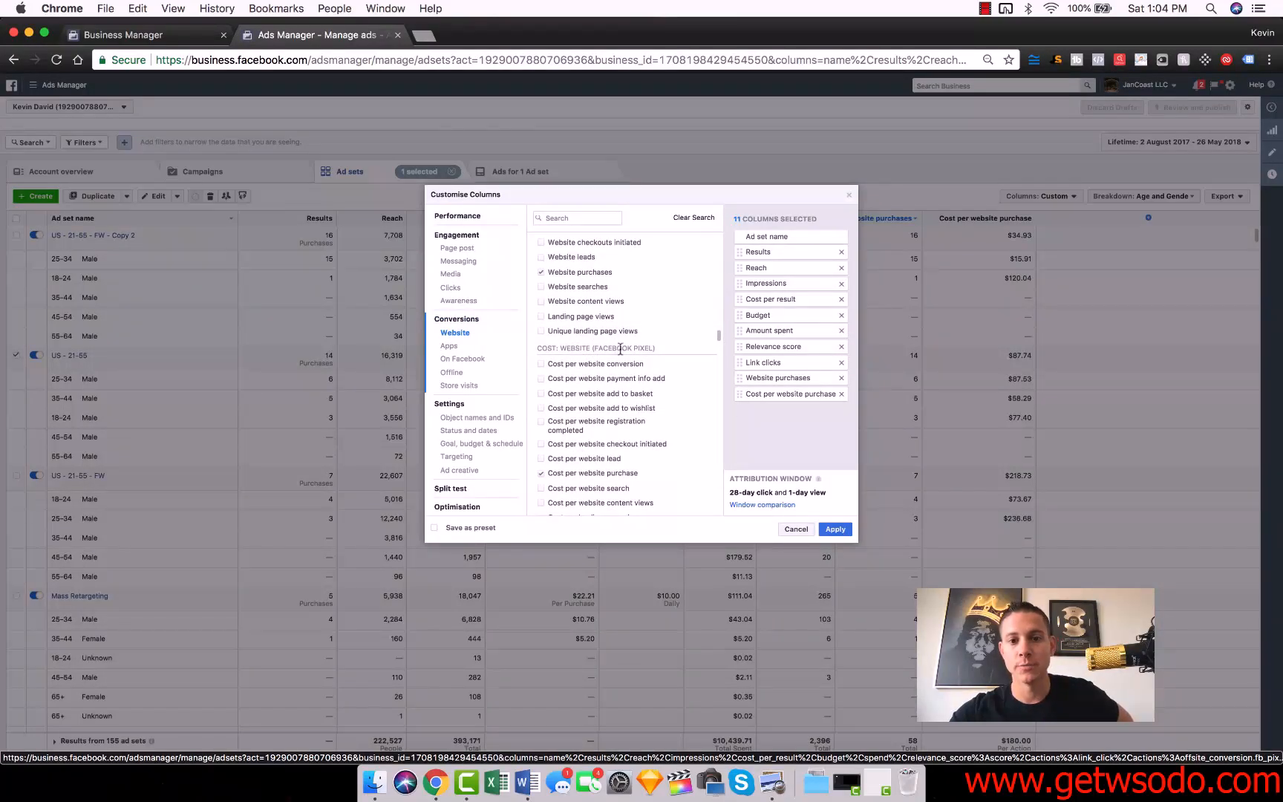
pyautogui.scroll(-2, 621, 349)
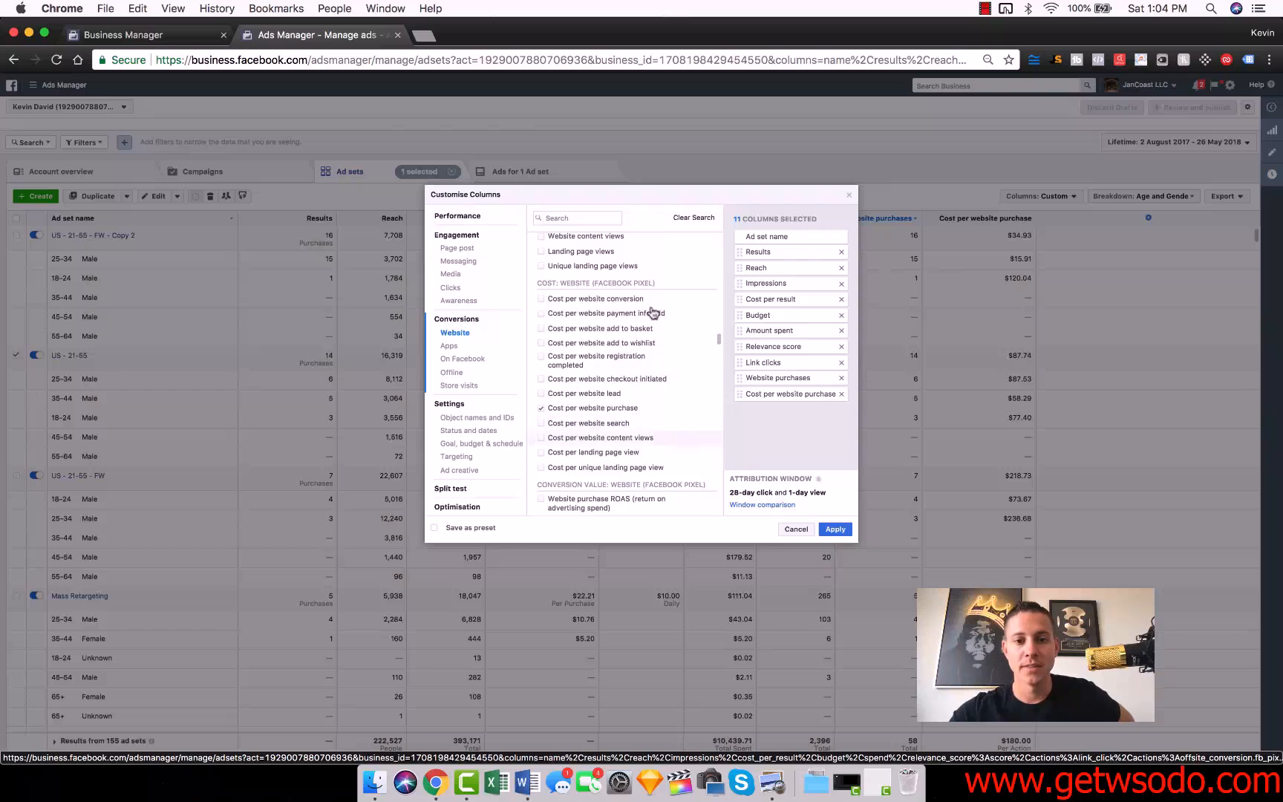
pyautogui.moveTo(630, 298)
pyautogui.scroll(-4, 631, 297)
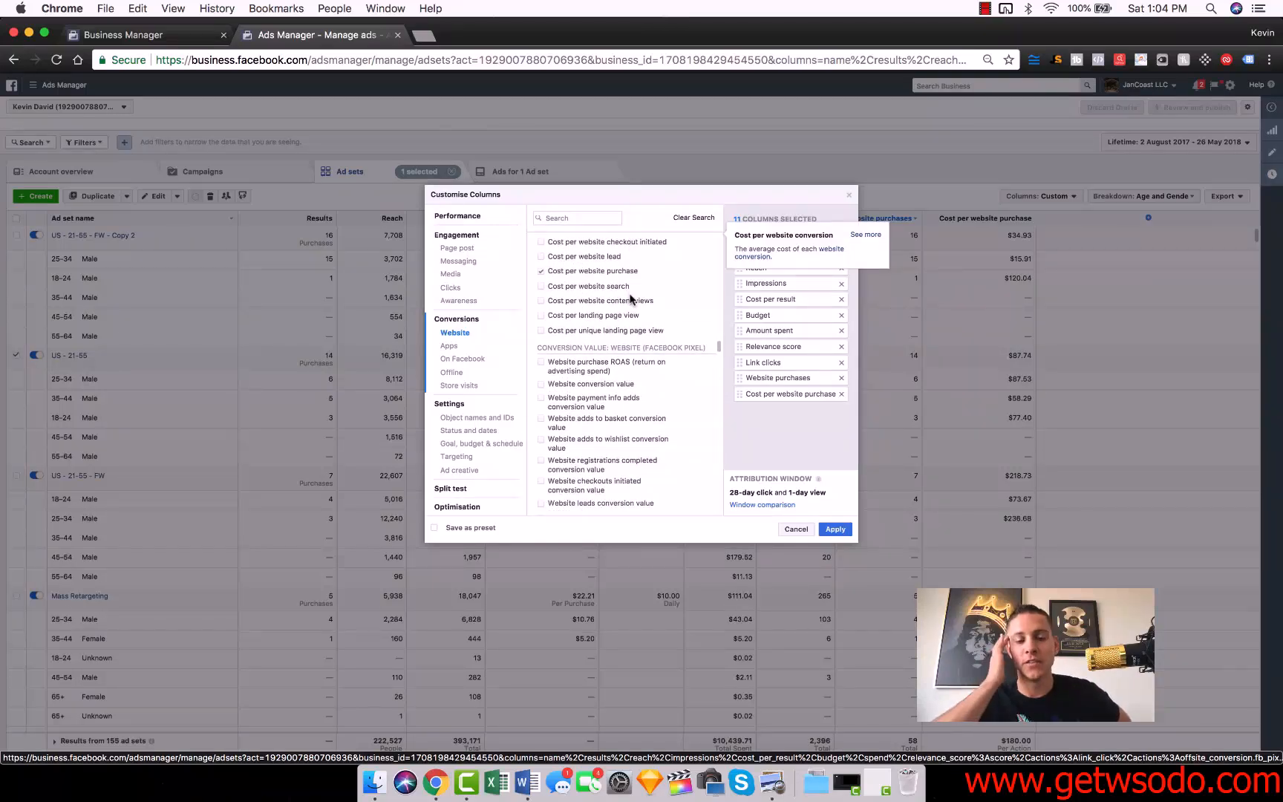
pyautogui.scroll(-2, 631, 299)
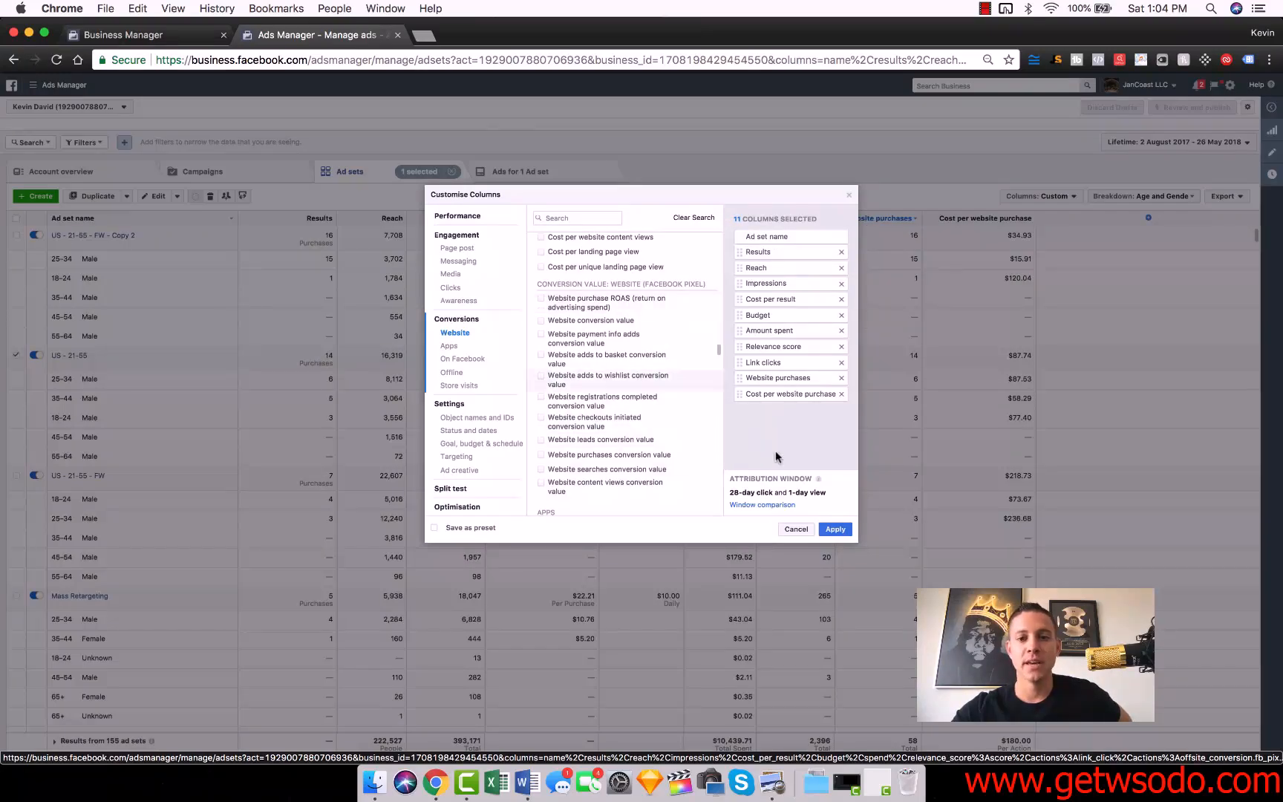
pyautogui.click(795, 530)
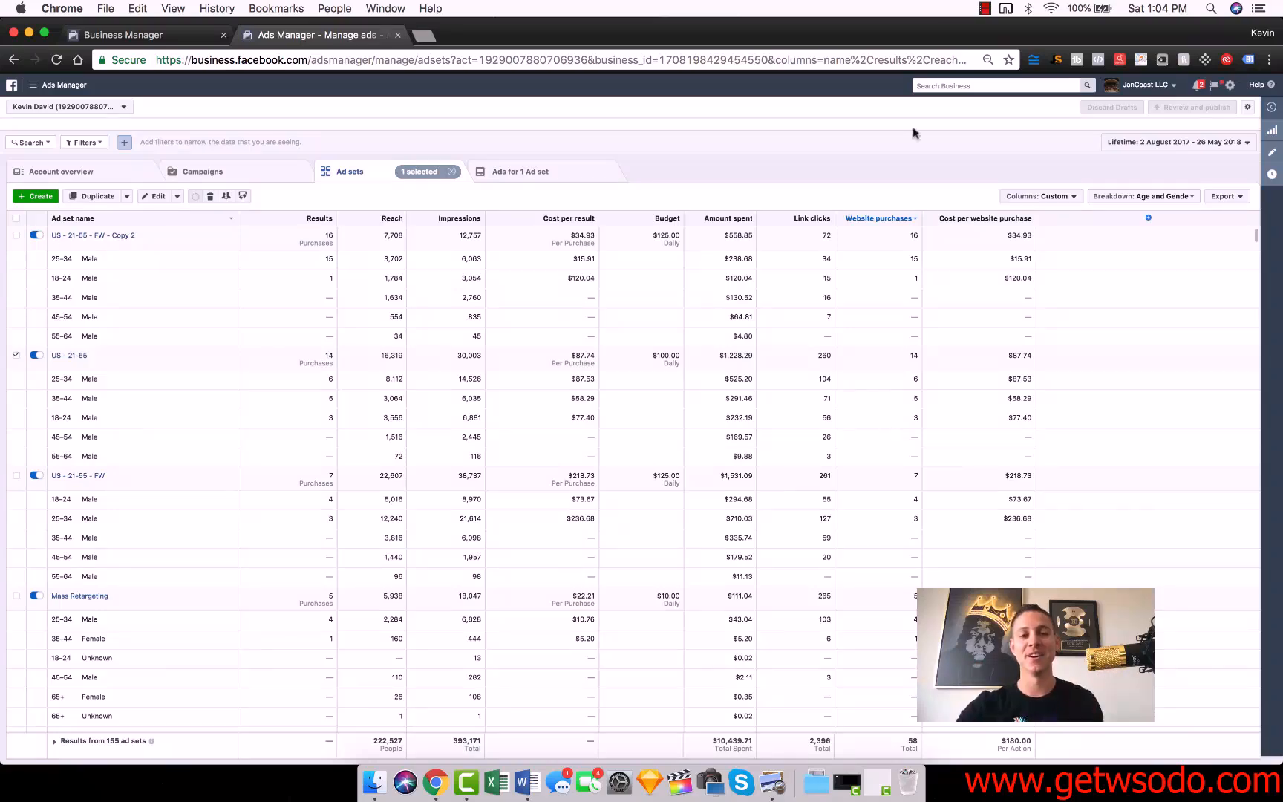
# Step: Arrange the browser window beside the Module 6 PDF and switch to the PDF in Preview
pyautogui.moveTo(838, 38); pyautogui.dragTo(1282, 215)
pyautogui.click(402, 327)
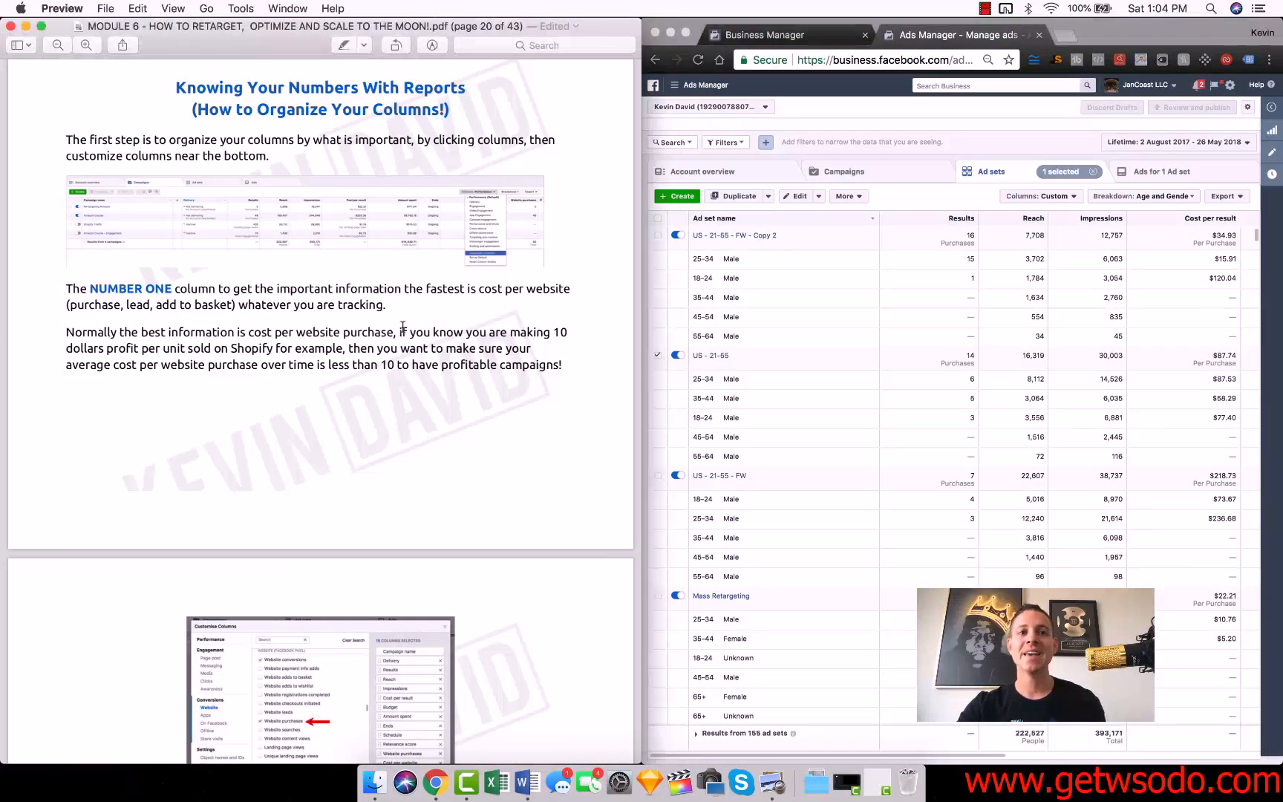